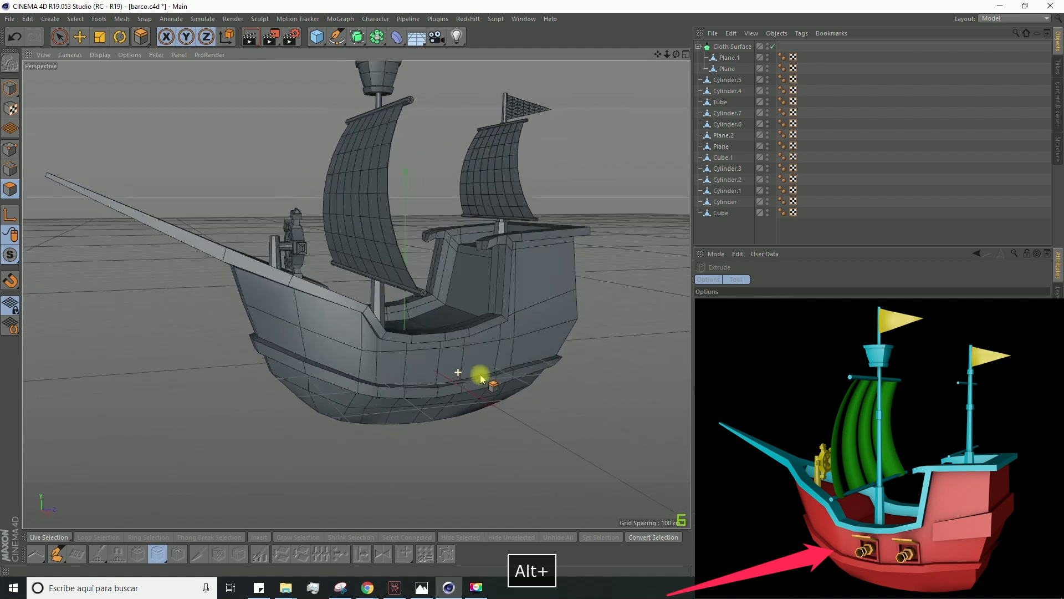
Select two hull side panels amidships on both sides of the ship, leaving one unselected panel between each pair.
{"action": "left_click", "coordinate": [710, 214]}
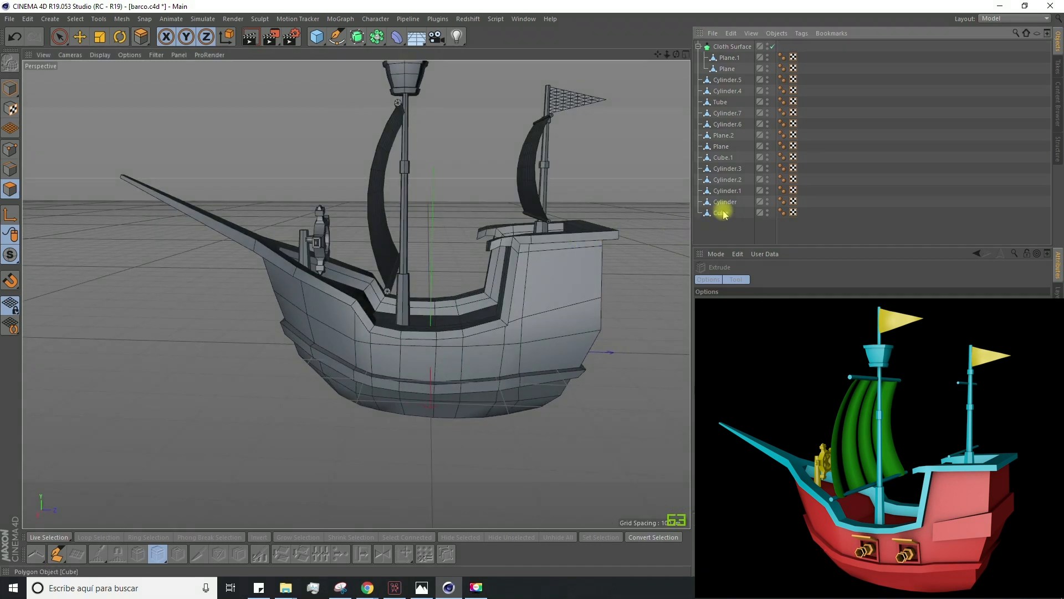
{"action": "left_click", "coordinate": [60, 37]}
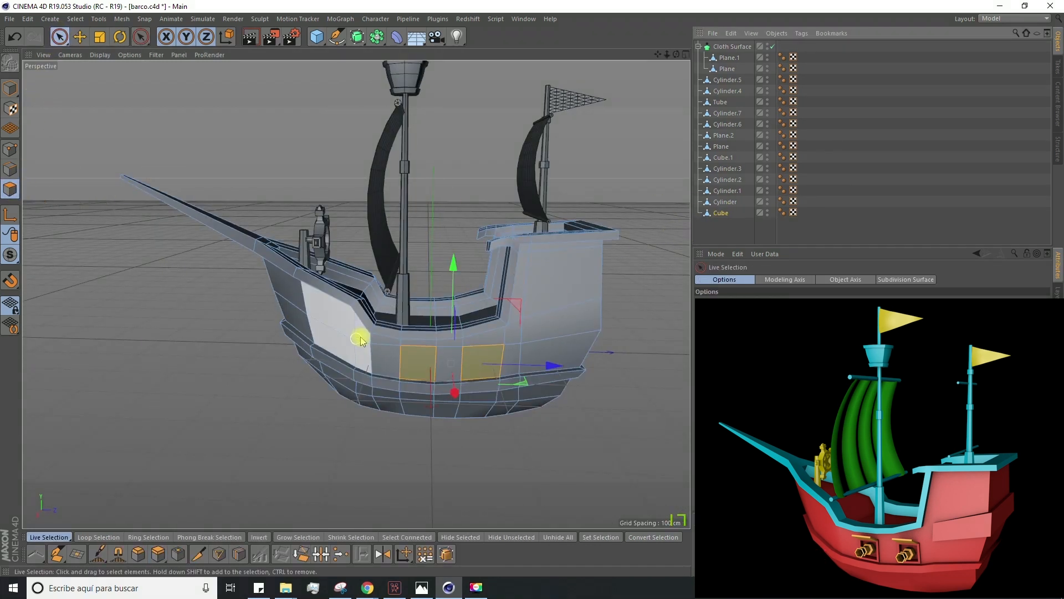
{"action": "left_click", "coordinate": [426, 359]}
{"action": "left_click", "coordinate": [484, 366], "text": "shift"}
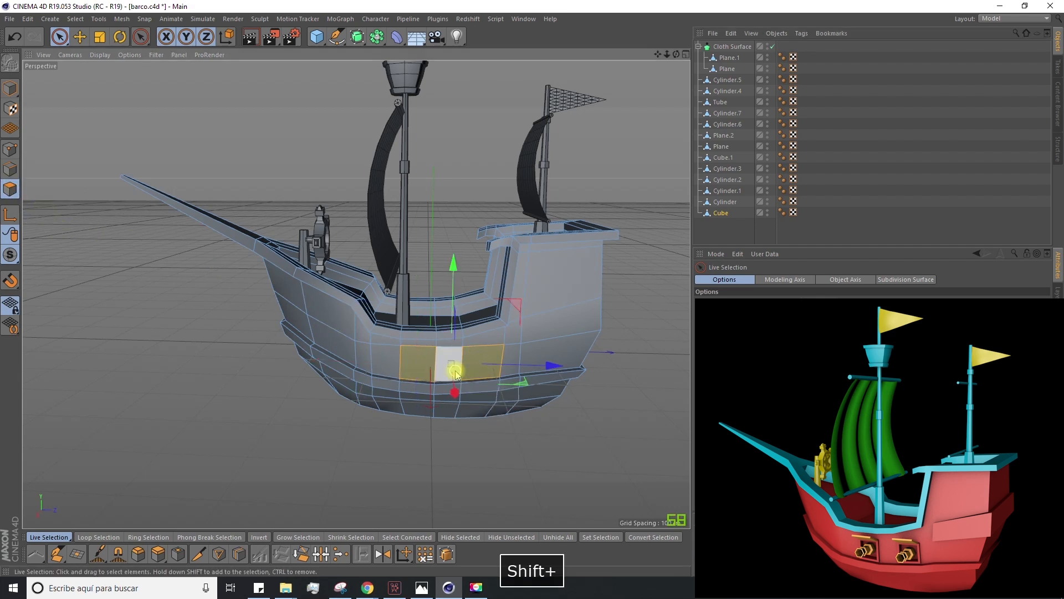
{"action": "left_click_drag", "start_coordinate": [471, 370], "coordinate": [361, 375], "text": "alt"}
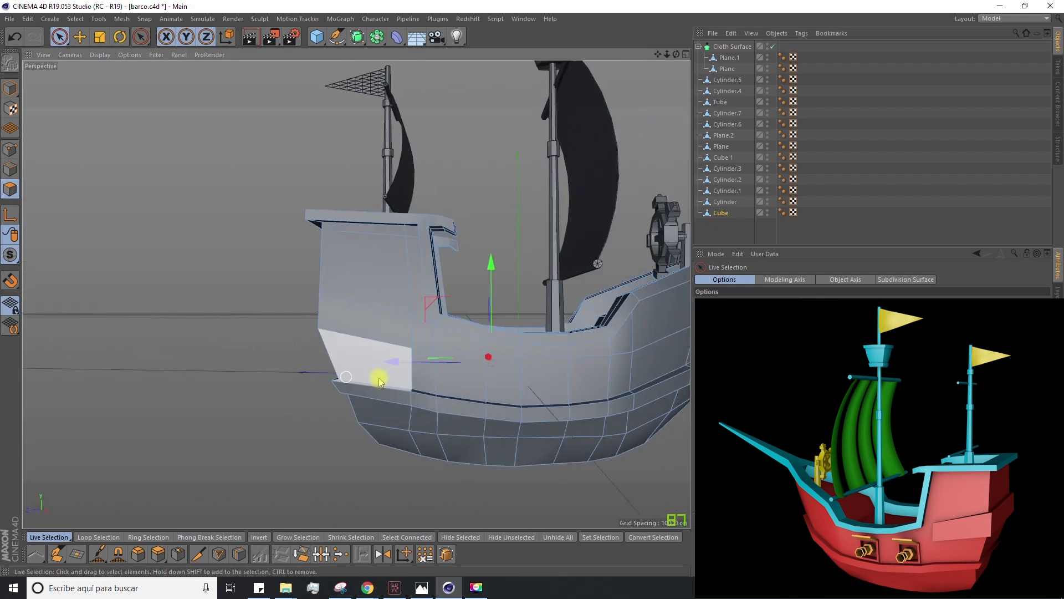
{"action": "left_click", "coordinate": [553, 386], "text": "shift"}
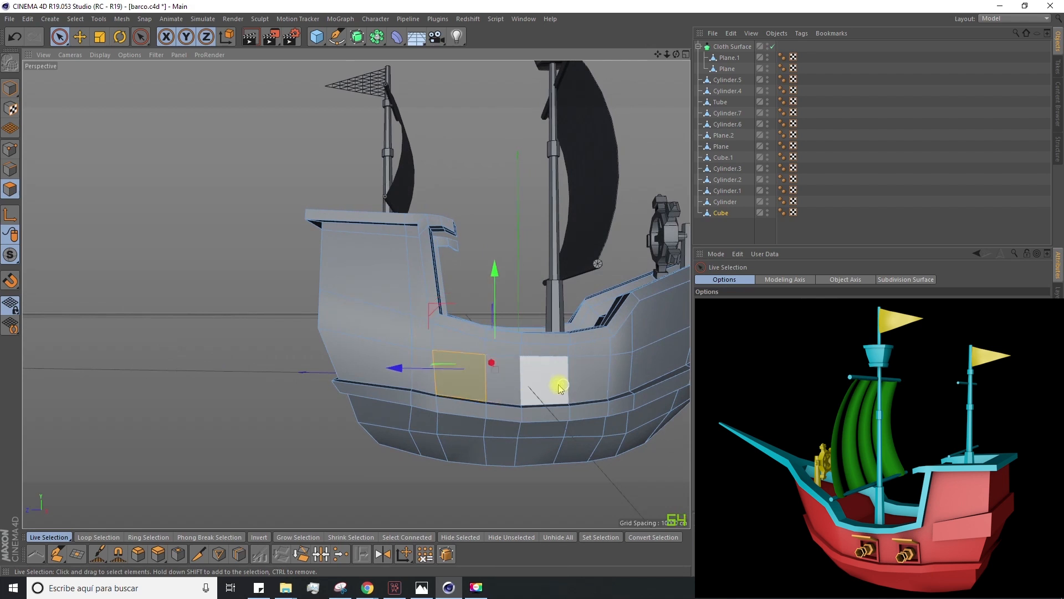
{"action": "left_click_drag", "start_coordinate": [551, 386], "coordinate": [300, 341], "text": "alt"}
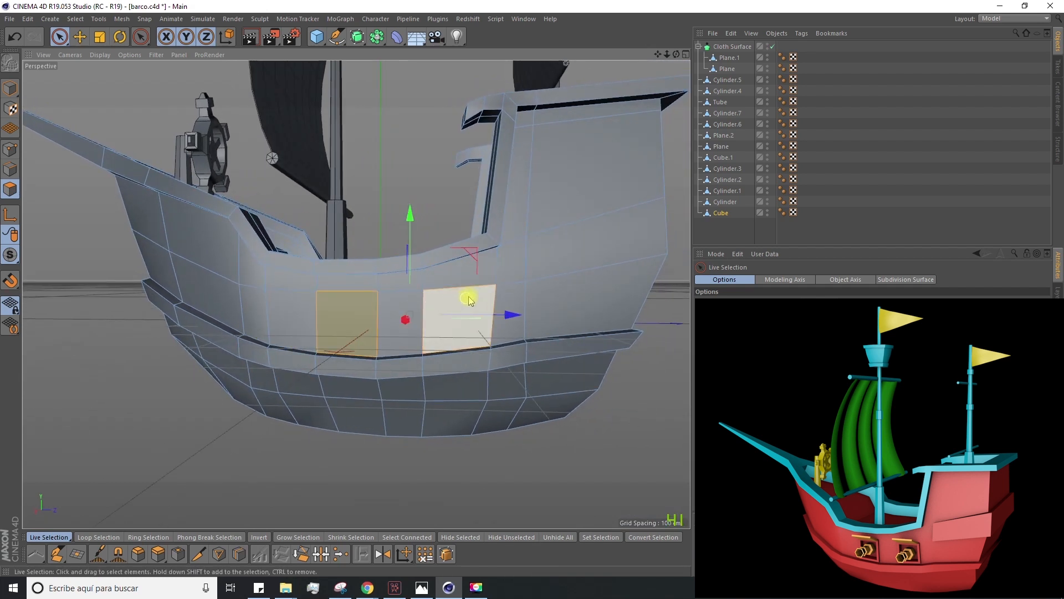
Move the upper rear corner points of the aft panels on both sides of the hull to about Z 110.2 cm.
{"action": "left_click", "coordinate": [10, 150]}
{"action": "left_click_drag", "start_coordinate": [498, 288], "coordinate": [135, 306], "text": "alt"}
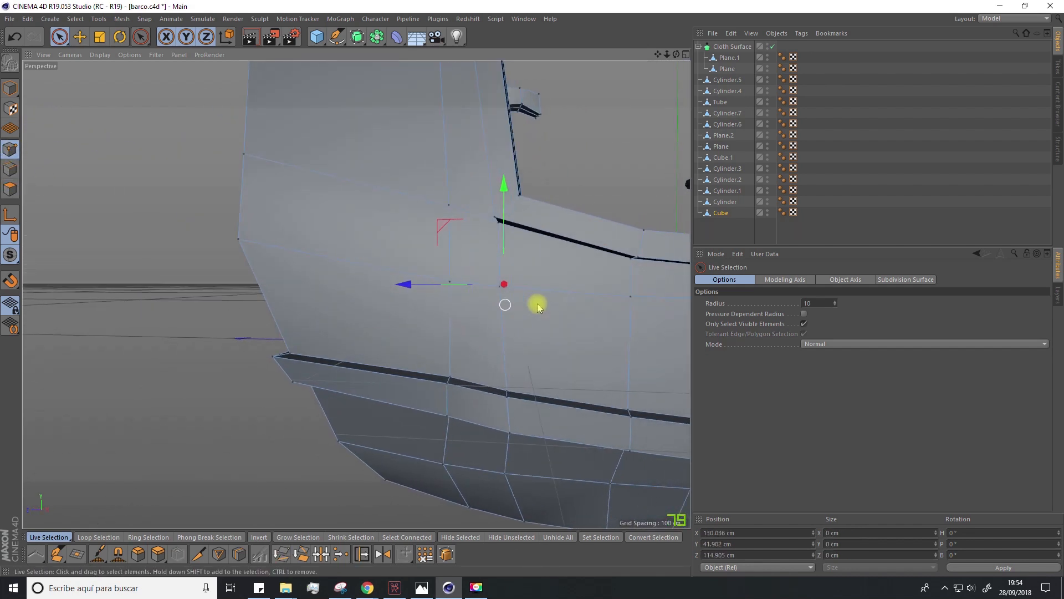
{"action": "left_click_drag", "start_coordinate": [512, 305], "coordinate": [373, 324], "text": "alt"}
{"action": "left_click_drag", "start_coordinate": [305, 299], "coordinate": [187, 270], "text": "alt"}
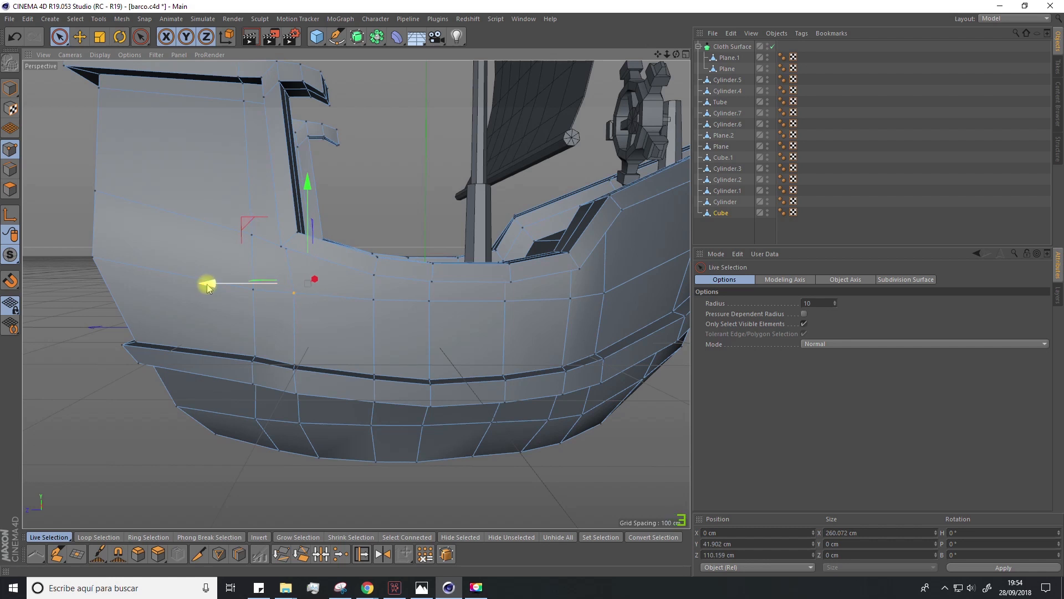
{"action": "mouse_move", "coordinate": [245, 284]}
{"action": "left_mouse_down", "text": "alt"}
{"action": "mouse_move", "coordinate": [266, 251]}
{"action": "mouse_move", "coordinate": [261, 277]}
{"action": "mouse_move", "coordinate": [252, 268]}
{"action": "left_mouse_up", "text": "alt"}
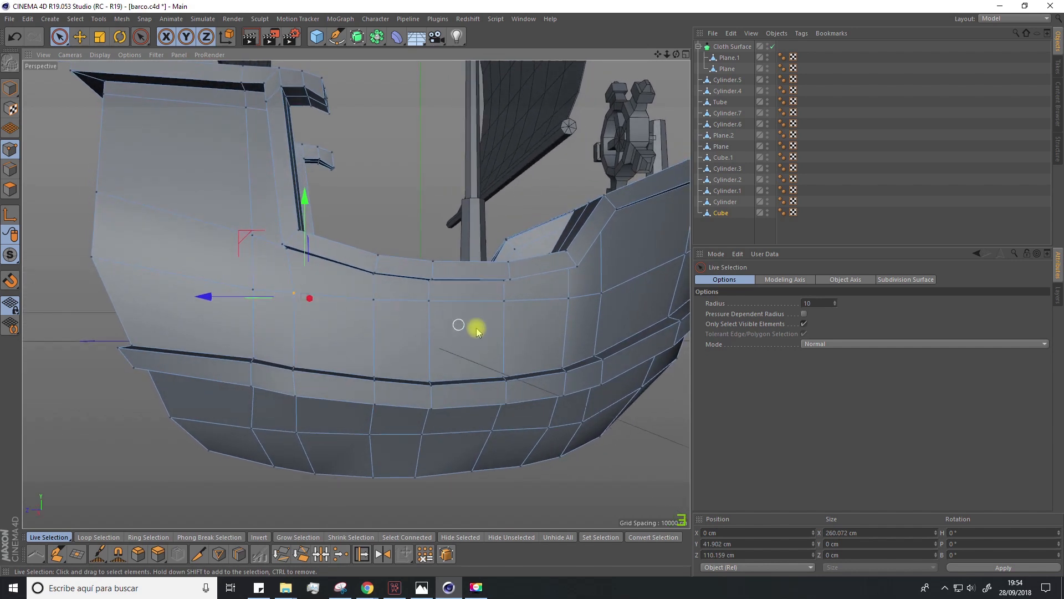
Lower the aft panels' upper rear corner points on both sides to about Y 39.5 cm.
{"action": "left_click_drag", "start_coordinate": [495, 323], "coordinate": [148, 275], "text": "alt"}
{"action": "left_click", "coordinate": [7, 189]}
{"action": "left_click_drag", "start_coordinate": [221, 302], "coordinate": [292, 287], "text": "alt"}
{"action": "left_click", "coordinate": [10, 149]}
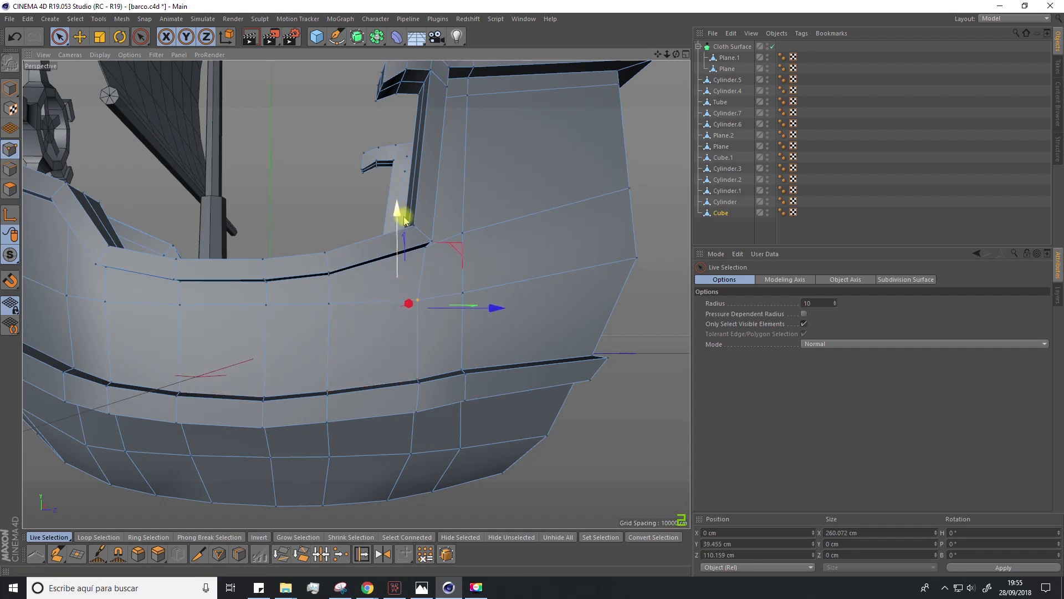
{"action": "left_click_drag", "start_coordinate": [496, 307], "coordinate": [486, 294], "text": "alt"}
{"action": "mouse_move", "coordinate": [431, 324]}
{"action": "left_mouse_down", "text": "alt"}
{"action": "mouse_move", "coordinate": [418, 331]}
{"action": "mouse_move", "coordinate": [444, 319]}
{"action": "left_mouse_up", "text": "alt"}
Inset the four selected hull panels twice with Extrude Inner, using an offset of about 4.8 cm.
{"action": "left_click", "coordinate": [10, 188]}
{"action": "left_click_drag", "start_coordinate": [90, 231], "coordinate": [173, 297], "text": "alt"}
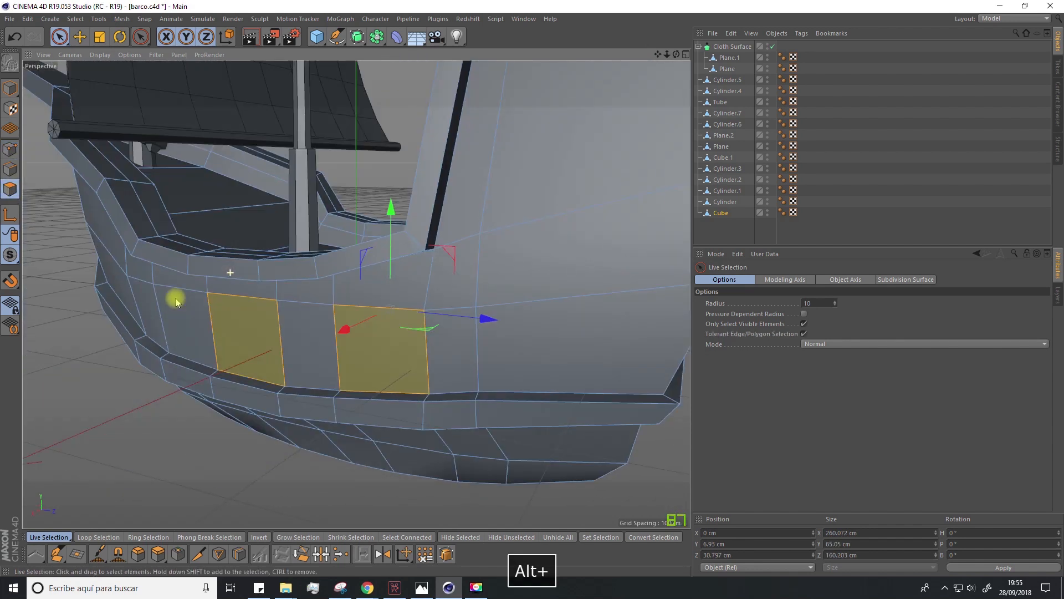
{"action": "right_click", "coordinate": [253, 323]}
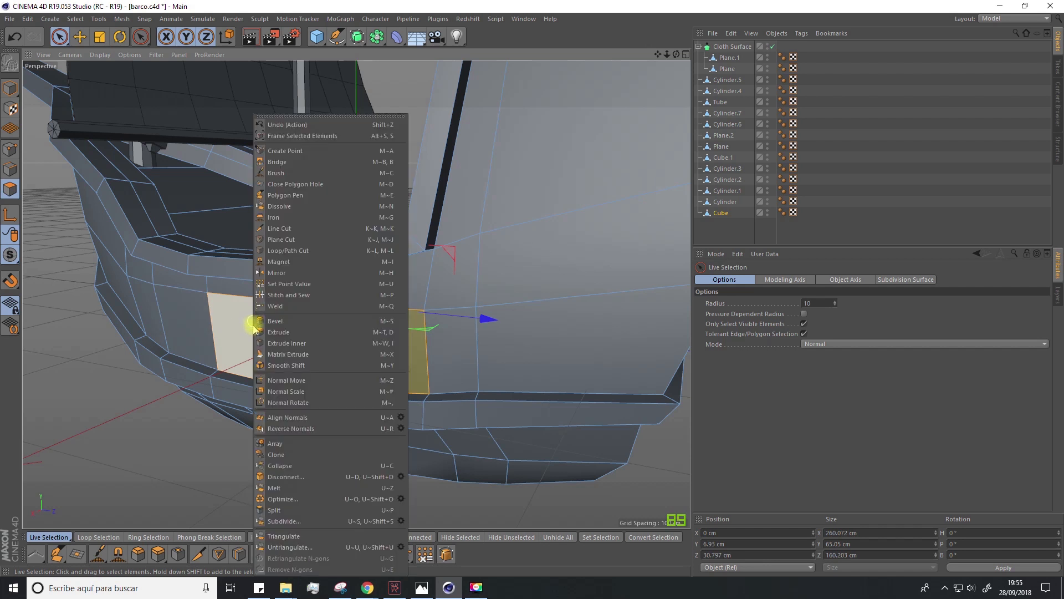
{"action": "left_click", "coordinate": [277, 343]}
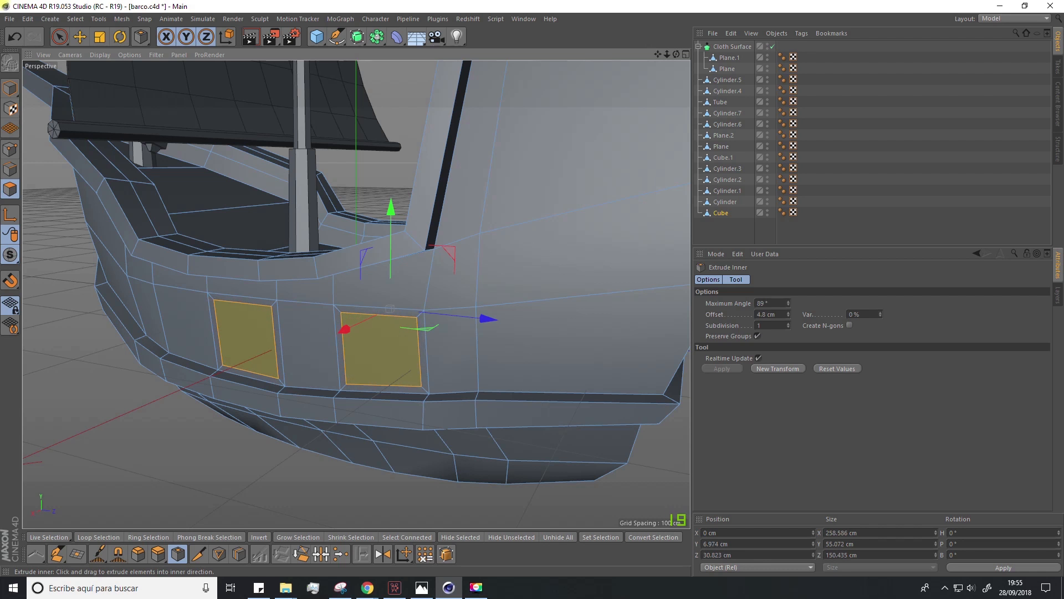
{"action": "left_click_drag", "start_coordinate": [248, 393], "coordinate": [244, 393]}
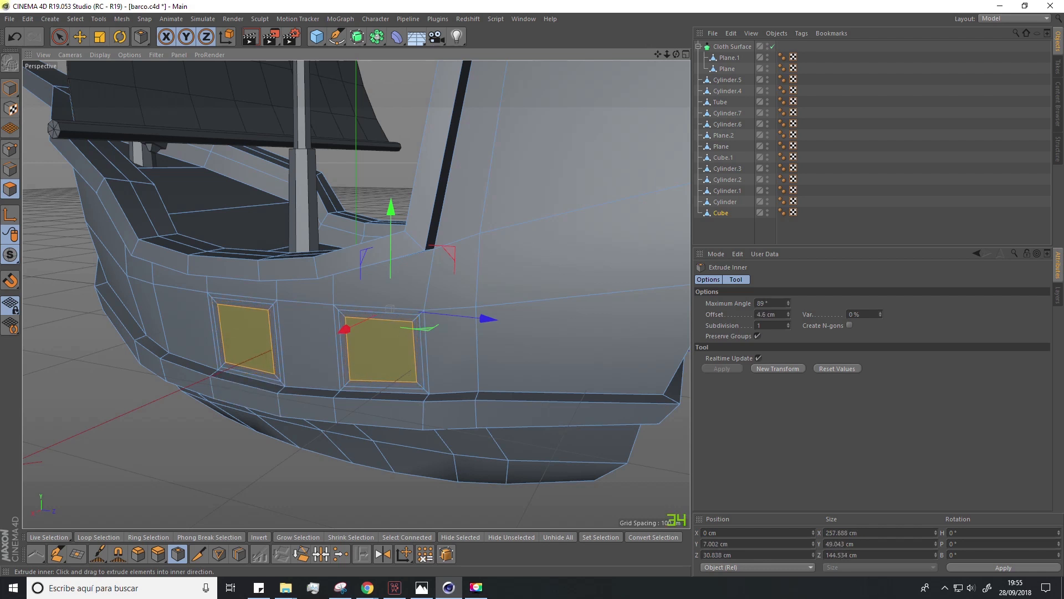
{"action": "left_click_drag", "start_coordinate": [252, 393], "coordinate": [298, 379], "text": "alt"}
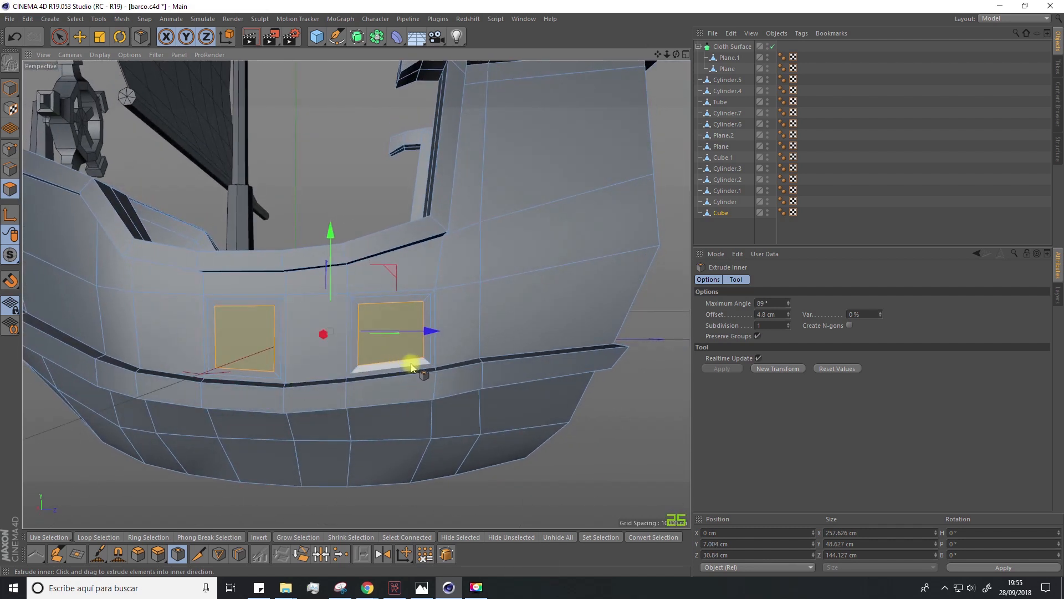
Move the lower rear corner points of the aft panels on both sides to about Y -12.9 cm and Z 106.9 cm.
{"action": "scroll", "coordinate": [402, 354], "scroll_direction": "up", "scroll_amount": 4}
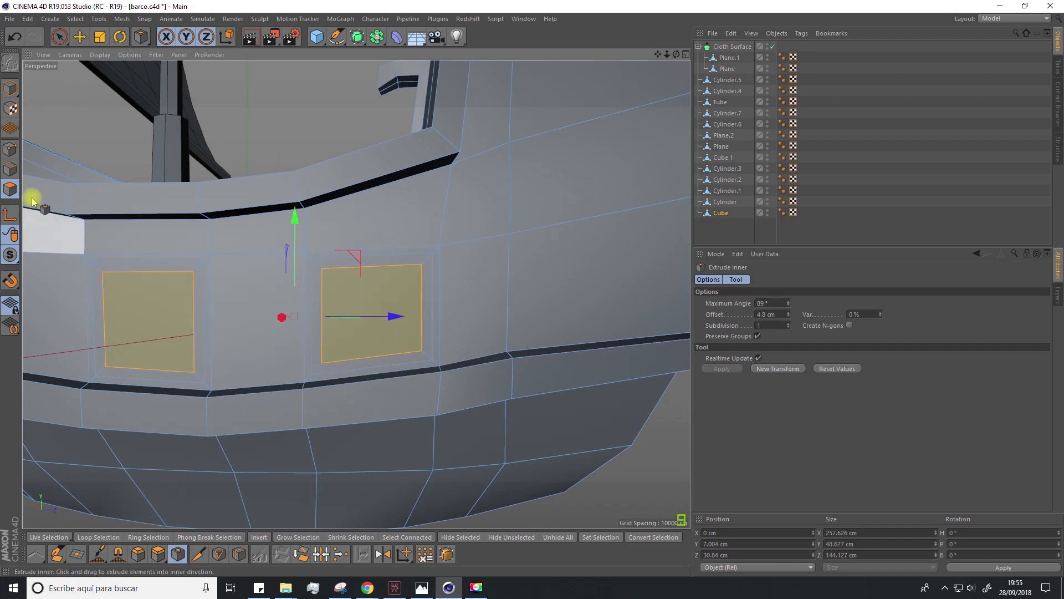
{"action": "left_click", "coordinate": [10, 148]}
{"action": "left_click", "coordinate": [59, 36]}
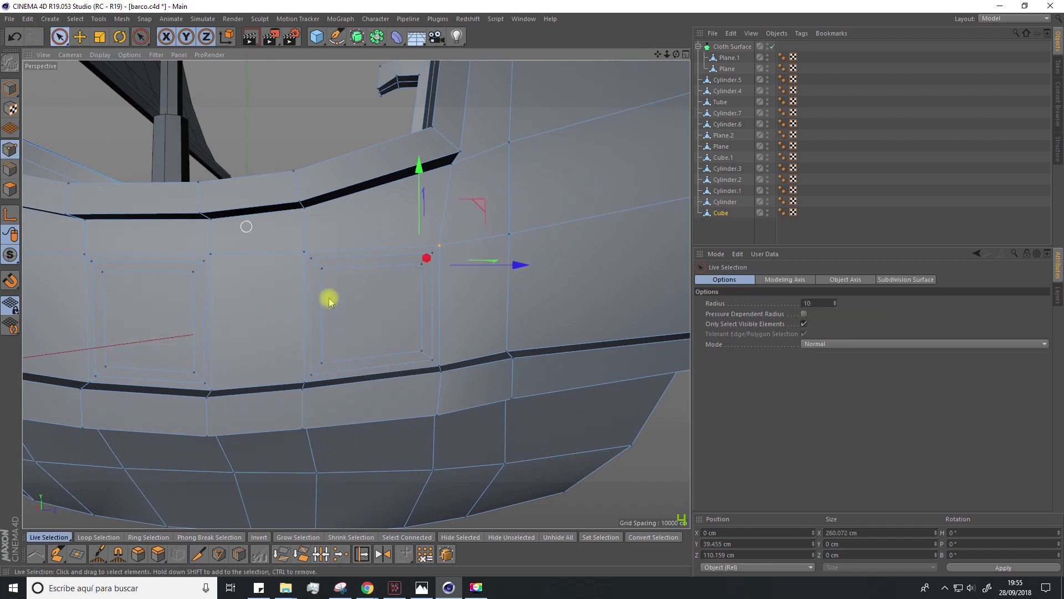
{"action": "left_click", "coordinate": [446, 374]}
{"action": "scroll", "coordinate": [519, 321], "scroll_direction": "down", "scroll_amount": 5}
{"action": "left_click_drag", "start_coordinate": [518, 316], "coordinate": [178, 308], "text": "alt"}
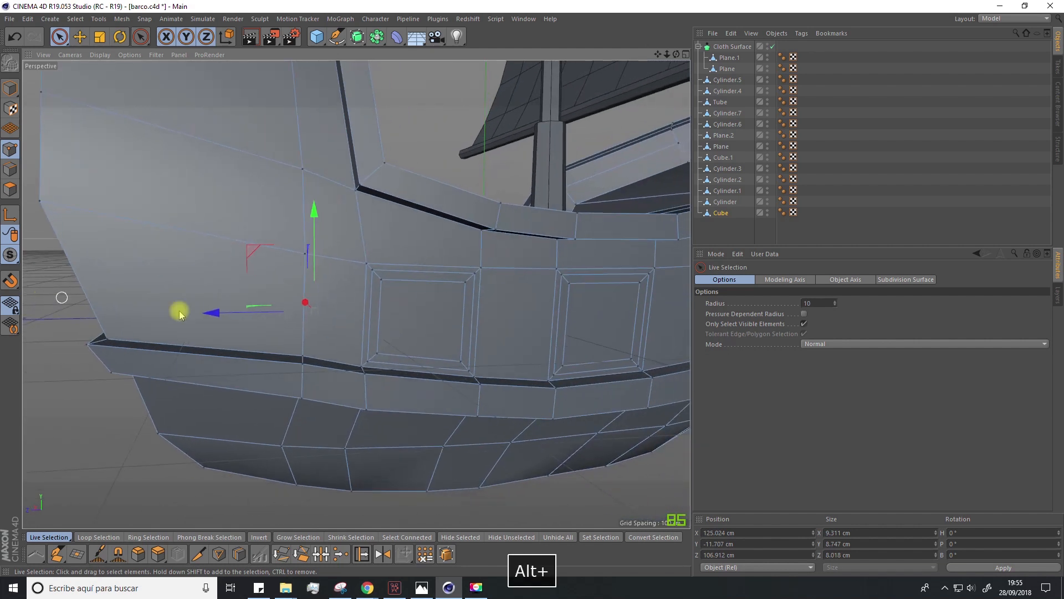
{"action": "left_click", "coordinate": [365, 380], "text": "shift"}
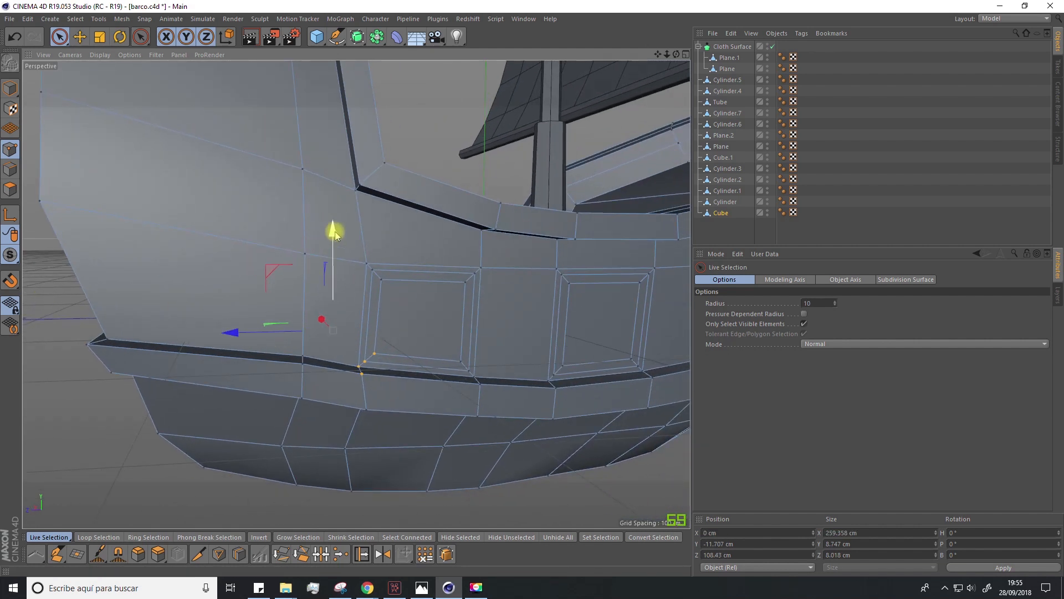
{"action": "left_click_drag", "start_coordinate": [335, 231], "coordinate": [334, 233]}
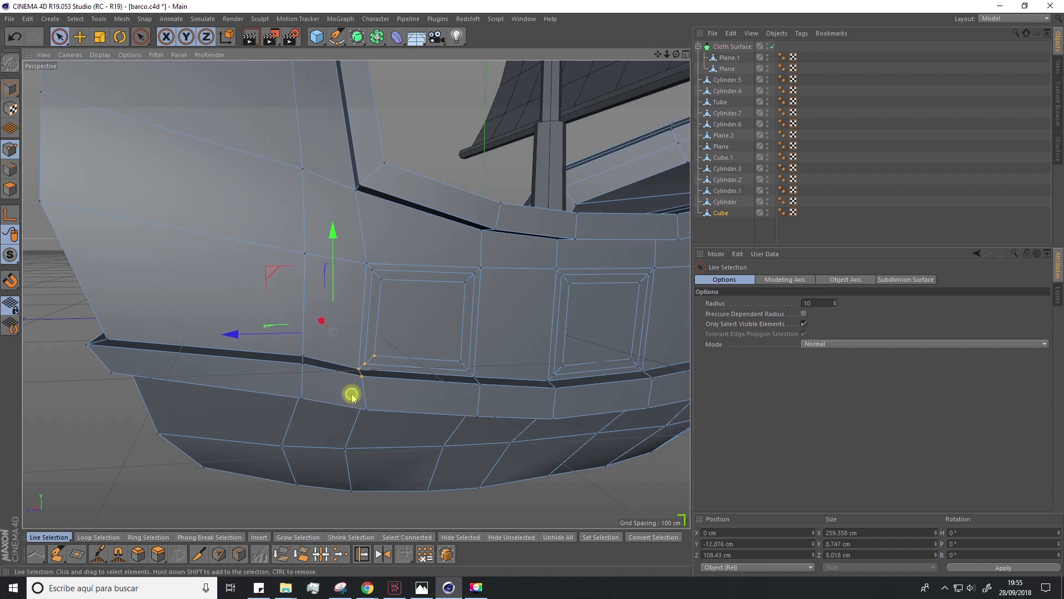
{"action": "left_click_drag", "start_coordinate": [340, 375], "coordinate": [263, 349], "text": "alt"}
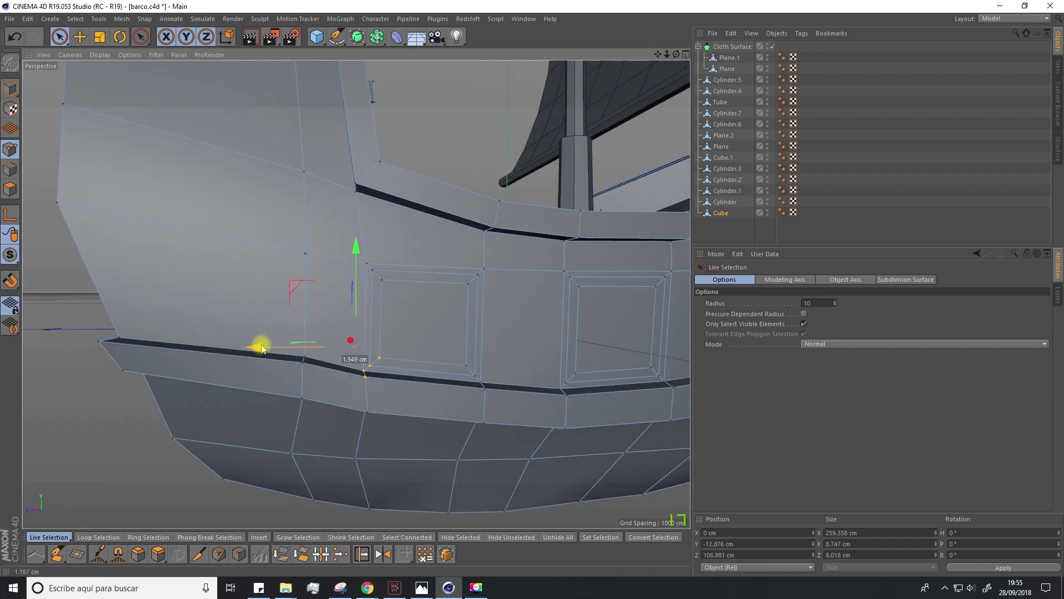
{"action": "left_click_drag", "start_coordinate": [337, 394], "coordinate": [190, 218], "text": "alt"}
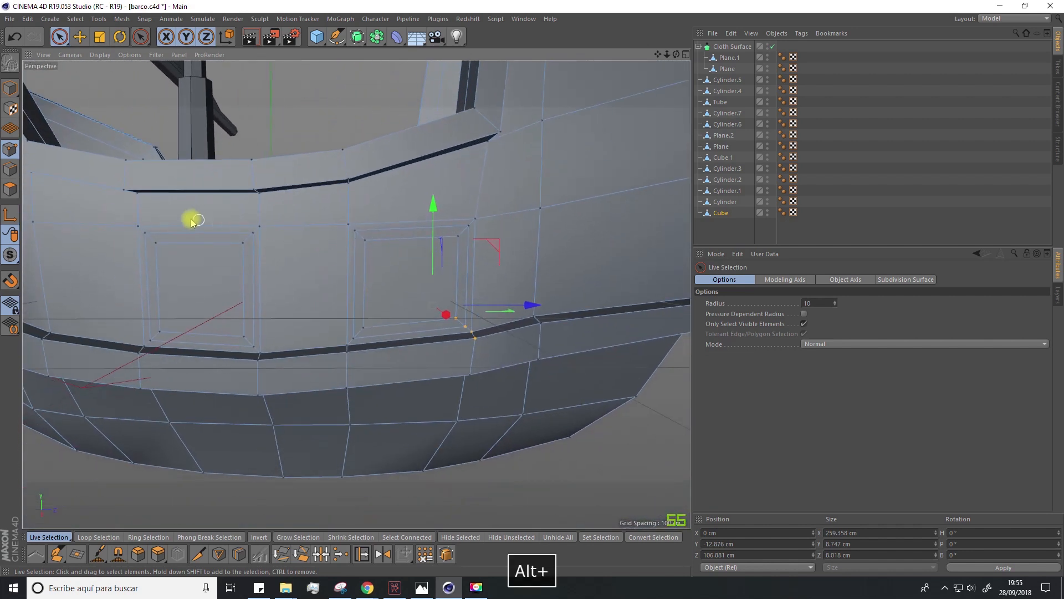
Extrude the four inner panels into the hull by about -8.8 cm to form recessed gun ports.
{"action": "left_click", "coordinate": [10, 190]}
{"action": "left_click_drag", "start_coordinate": [227, 294], "coordinate": [239, 280], "text": "alt"}
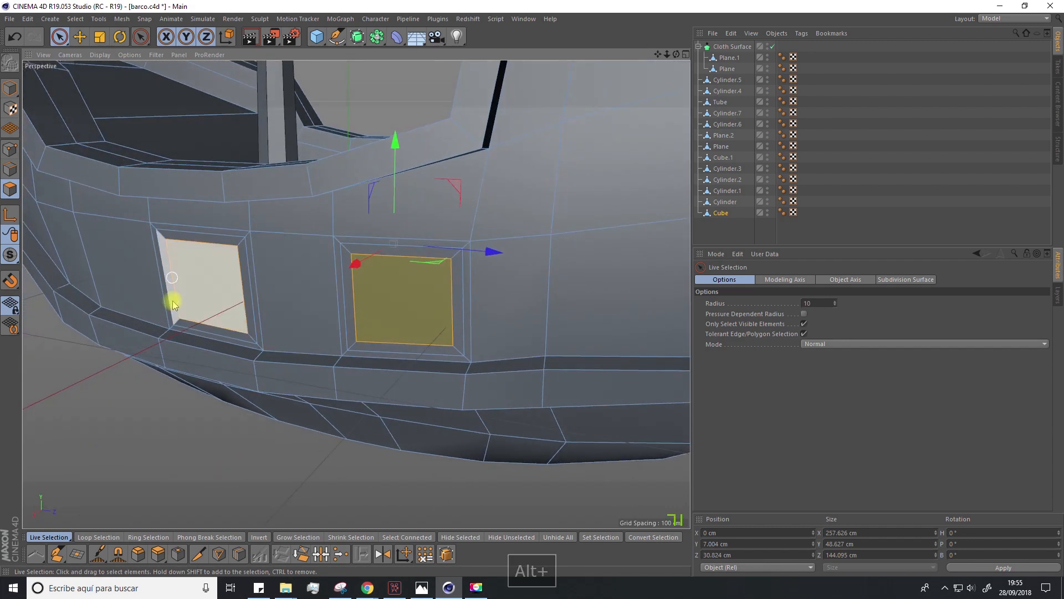
{"action": "right_click", "coordinate": [217, 260]}
{"action": "left_click", "coordinate": [238, 332]}
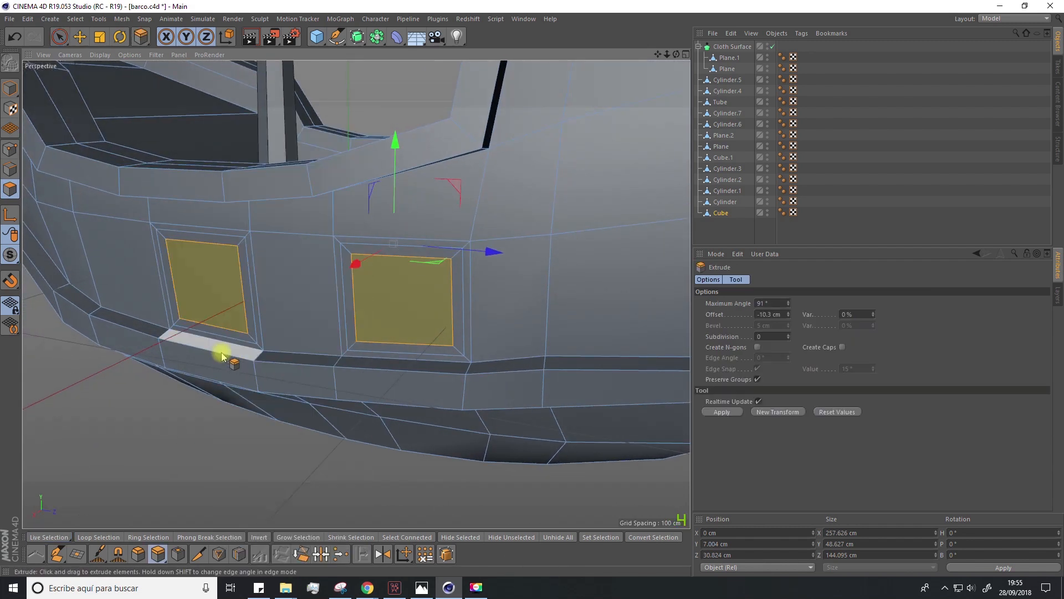
{"action": "left_click_drag", "start_coordinate": [211, 387], "coordinate": [169, 387]}
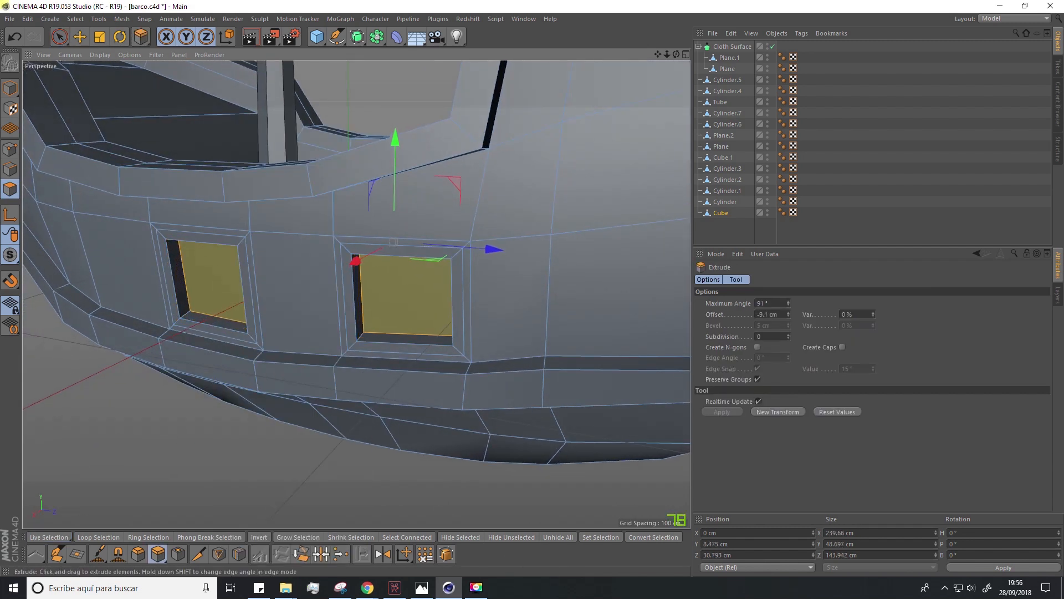
{"action": "left_click_drag", "start_coordinate": [205, 386], "coordinate": [206, 221], "text": "alt"}
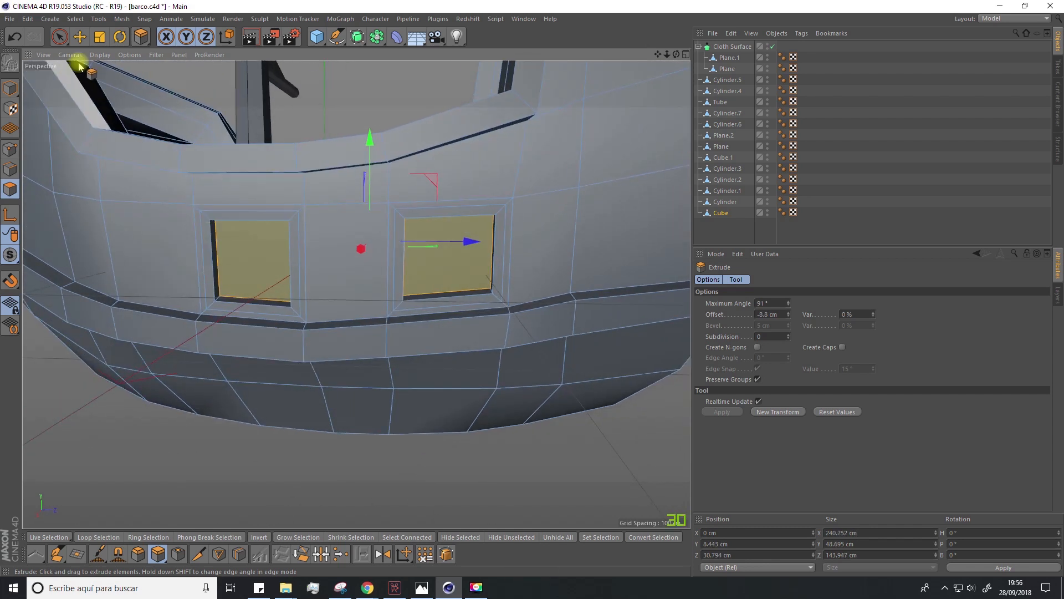
Loop-select the inner frame ring around each of the four gun ports on both sides of the hull.
{"action": "left_click", "coordinate": [76, 19]}
{"action": "left_click", "coordinate": [88, 94]}
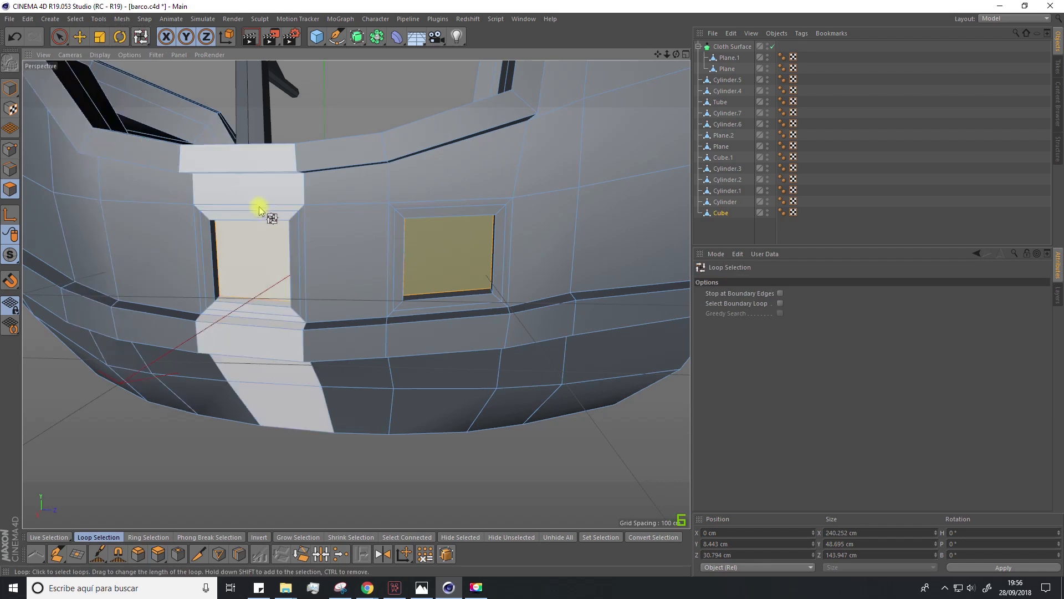
{"action": "left_click", "coordinate": [290, 218]}
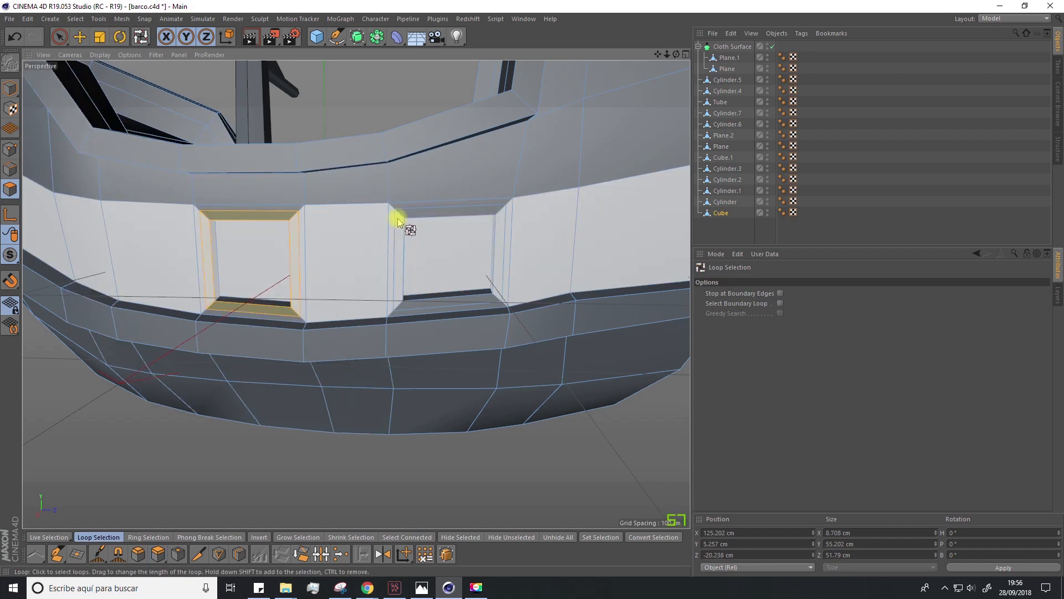
{"action": "left_click", "coordinate": [403, 219], "text": "shift"}
{"action": "left_click_drag", "start_coordinate": [404, 237], "coordinate": [463, 274], "text": "alt"}
{"action": "left_click", "coordinate": [463, 274], "text": "shift"}
{"action": "left_click", "coordinate": [630, 256], "text": "shift"}
{"action": "left_click_drag", "start_coordinate": [571, 304], "coordinate": [514, 244], "text": "alt"}
Extrude the selected gun port frames outward by about 5.5 cm.
{"action": "right_click", "coordinate": [516, 245]}
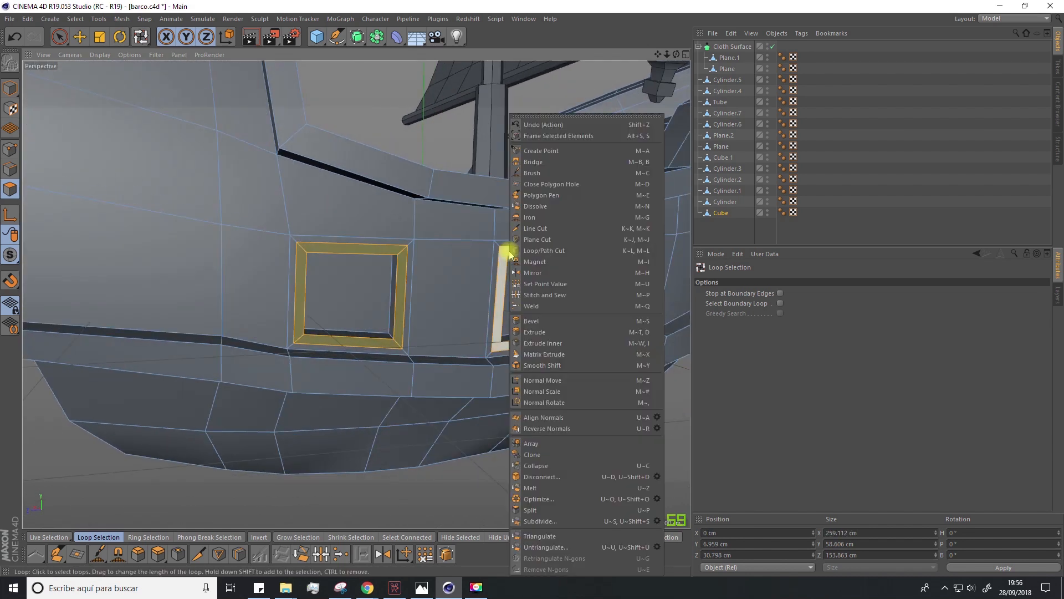
{"action": "left_click", "coordinate": [528, 333]}
{"action": "left_click_drag", "start_coordinate": [487, 297], "coordinate": [437, 263], "text": "alt"}
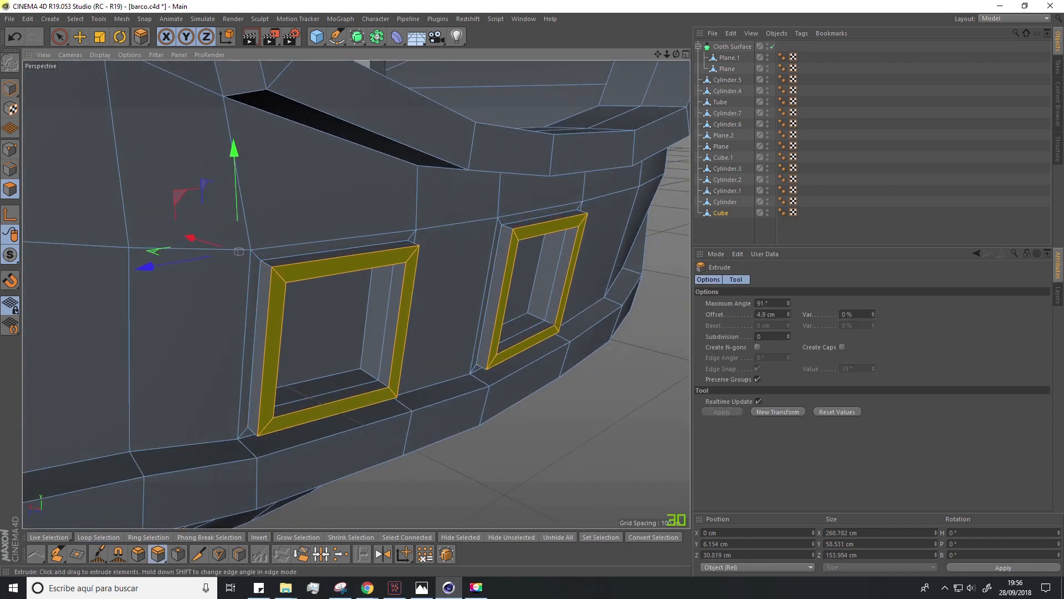
{"action": "left_click_drag", "start_coordinate": [381, 253], "coordinate": [327, 320], "text": "alt"}
{"action": "scroll", "coordinate": [317, 217], "scroll_direction": "down", "scroll_amount": 8}
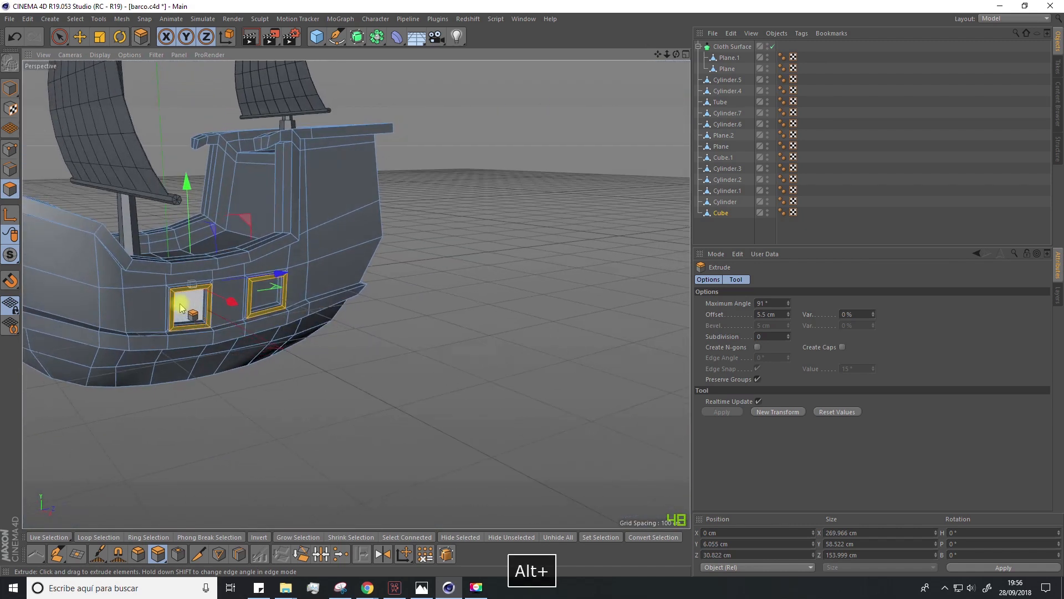
Add a cube and move it out beside the hull along X to about 346 cm.
{"action": "scroll", "coordinate": [181, 305], "scroll_direction": "up", "scroll_amount": 4}
{"action": "left_click_drag", "start_coordinate": [189, 308], "coordinate": [199, 315], "text": "alt"}
{"action": "left_click", "coordinate": [319, 38]}
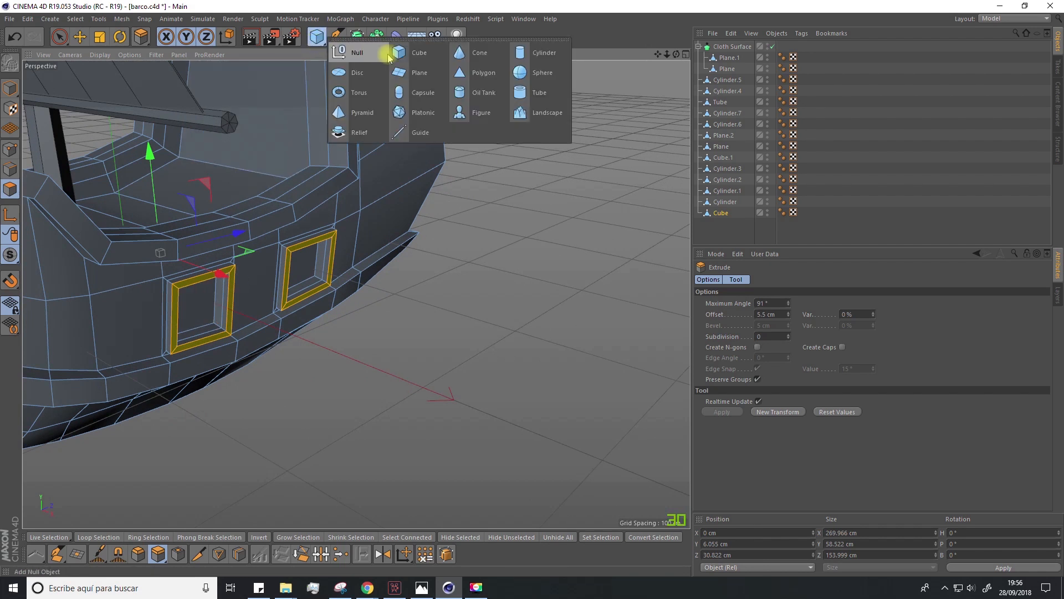
{"action": "left_click", "coordinate": [402, 51]}
{"action": "left_click_drag", "start_coordinate": [325, 247], "coordinate": [160, 222], "text": "alt"}
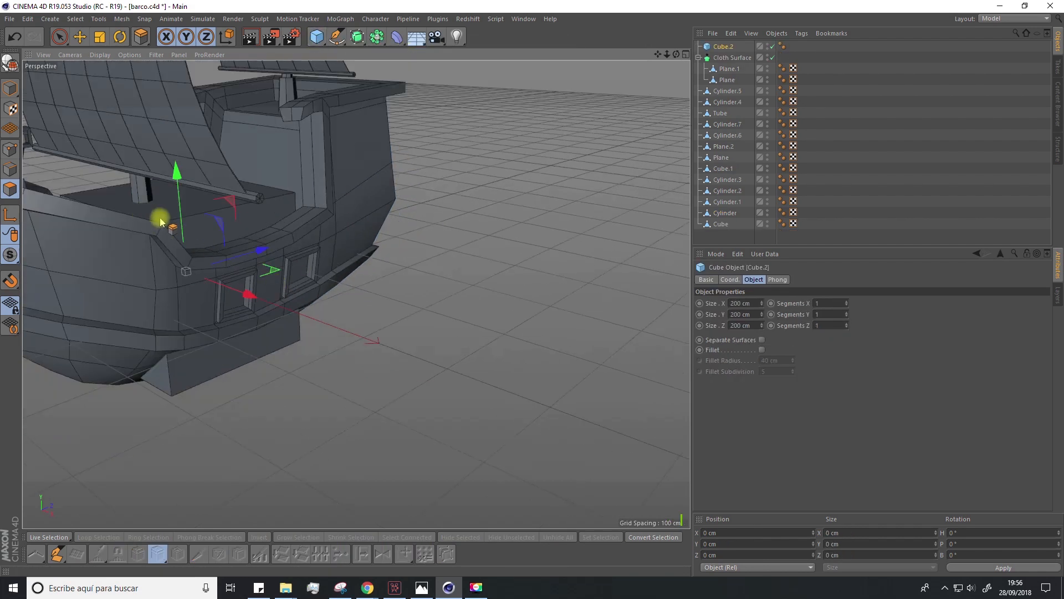
{"action": "left_click", "coordinate": [87, 38]}
{"action": "left_click", "coordinate": [10, 88]}
{"action": "left_click_drag", "start_coordinate": [272, 304], "coordinate": [489, 396]}
Flatten the cube to a slab about 15 cm thick and scale it down uniformly.
{"action": "left_click_drag", "start_coordinate": [402, 254], "coordinate": [399, 345]}
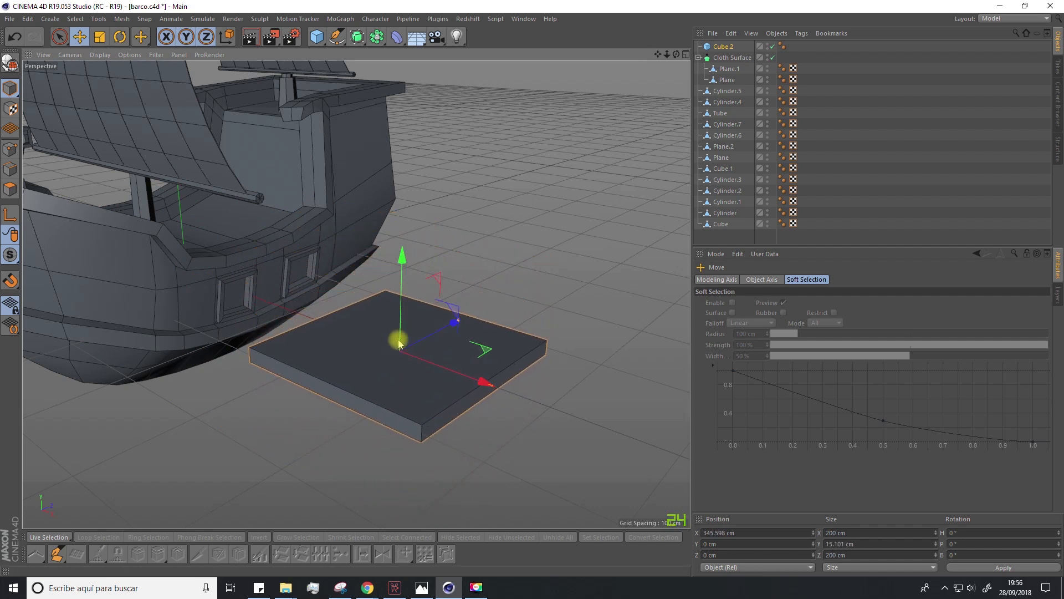
{"action": "left_click", "coordinate": [105, 40]}
{"action": "left_click_drag", "start_coordinate": [511, 209], "coordinate": [73, 81]}
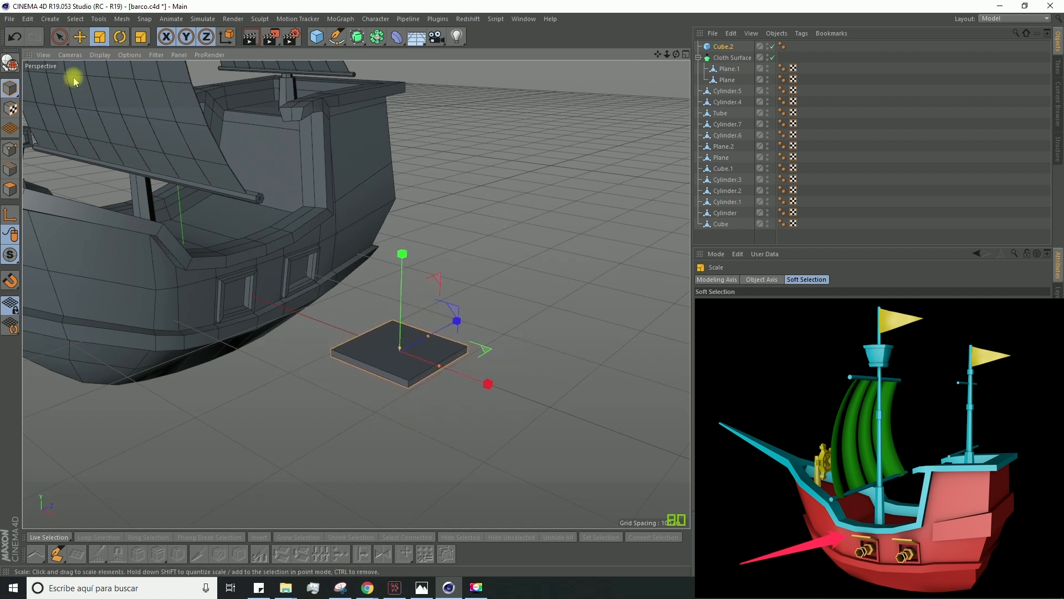
Move the slab along the hull and raise it to the upper edge of the first gun port.
{"action": "left_click", "coordinate": [81, 38]}
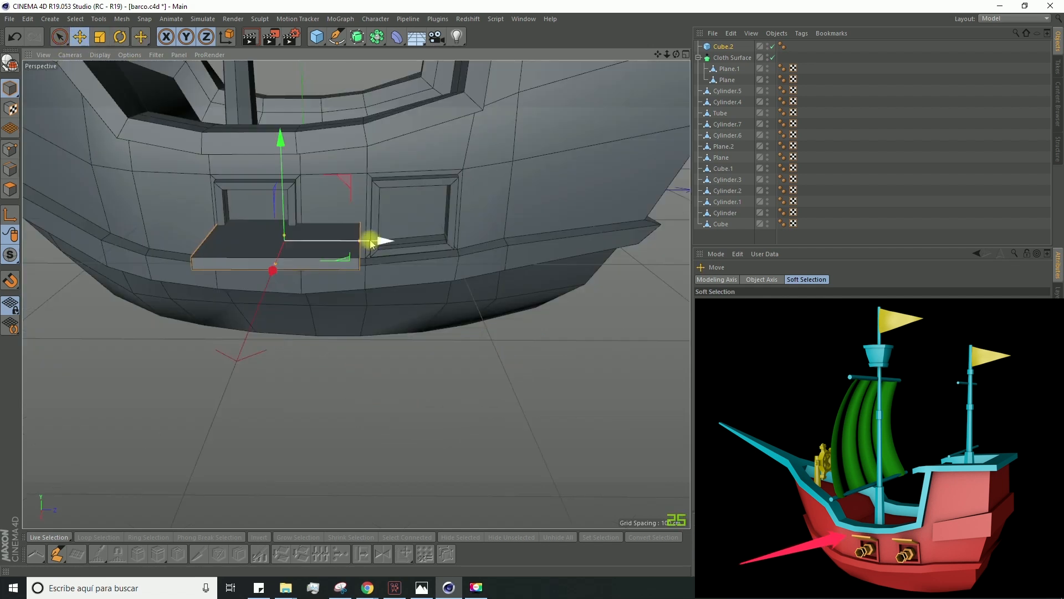
{"action": "mouse_move", "coordinate": [371, 240]}
{"action": "left_mouse_down"}
{"action": "mouse_move", "coordinate": [350, 241]}
{"action": "mouse_move", "coordinate": [302, 296]}
{"action": "left_mouse_up"}
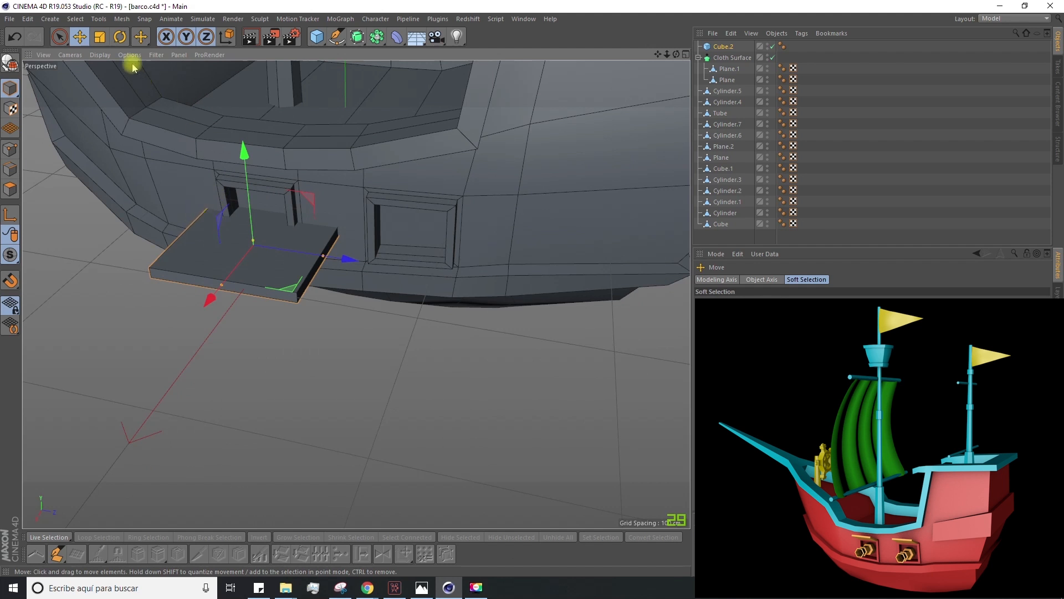
{"action": "left_click_drag", "start_coordinate": [69, 351], "coordinate": [34, 353]}
{"action": "left_click", "coordinate": [80, 37]}
{"action": "left_click_drag", "start_coordinate": [310, 266], "coordinate": [355, 283], "text": "alt"}
{"action": "left_click_drag", "start_coordinate": [341, 271], "coordinate": [387, 211]}
{"action": "left_click_drag", "start_coordinate": [347, 127], "coordinate": [347, 72]}
Tilt the slab so it sits like an open lid above the first gun port.
{"action": "left_click", "coordinate": [120, 37]}
{"action": "left_click_drag", "start_coordinate": [301, 115], "coordinate": [315, 88]}
{"action": "left_click", "coordinate": [80, 38]}
{"action": "left_click_drag", "start_coordinate": [351, 231], "coordinate": [250, 232], "text": "alt"}
{"action": "left_click", "coordinate": [120, 37]}
Duplicate the lid above the second gun port and rotate the copy to follow the hull's curve.
{"action": "left_click", "coordinate": [80, 37]}
{"action": "left_click_drag", "start_coordinate": [356, 294], "coordinate": [566, 273], "text": "alt"}
{"action": "left_click_drag", "start_coordinate": [566, 274], "coordinate": [182, 63], "text": "alt"}
{"action": "left_click", "coordinate": [122, 37]}
{"action": "left_click_drag", "start_coordinate": [303, 261], "coordinate": [350, 259], "text": "alt"}
{"action": "left_click_drag", "start_coordinate": [473, 262], "coordinate": [418, 152]}
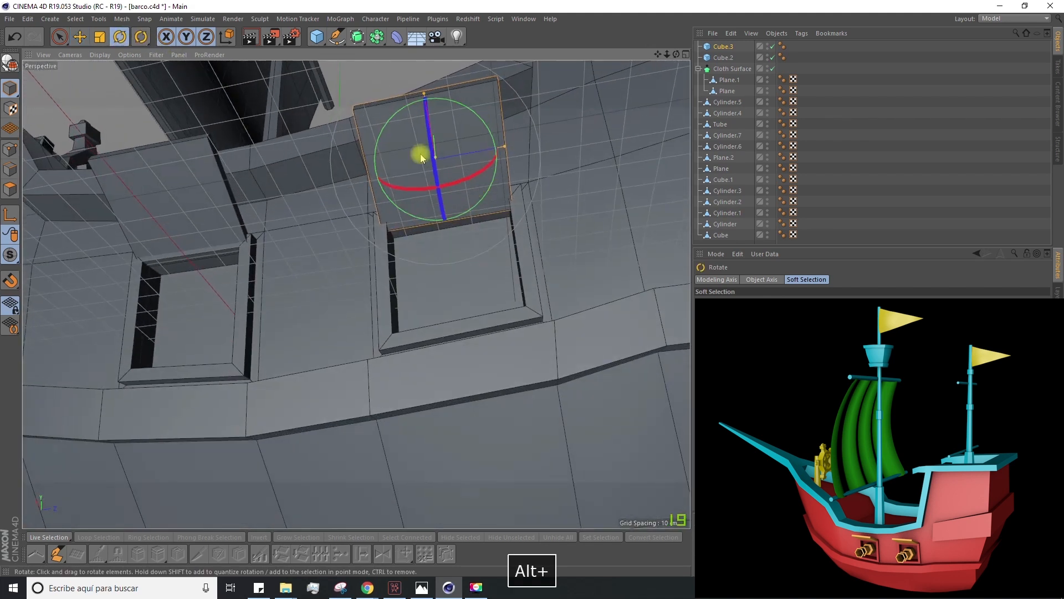
Nudge the first gun port lid by about 0.2 cm along its own vertical axis to fit the frame.
{"action": "key", "text": "e"}
{"action": "left_click", "coordinate": [178, 167]}
{"action": "left_click_drag", "start_coordinate": [179, 166], "coordinate": [230, 244], "text": "alt"}
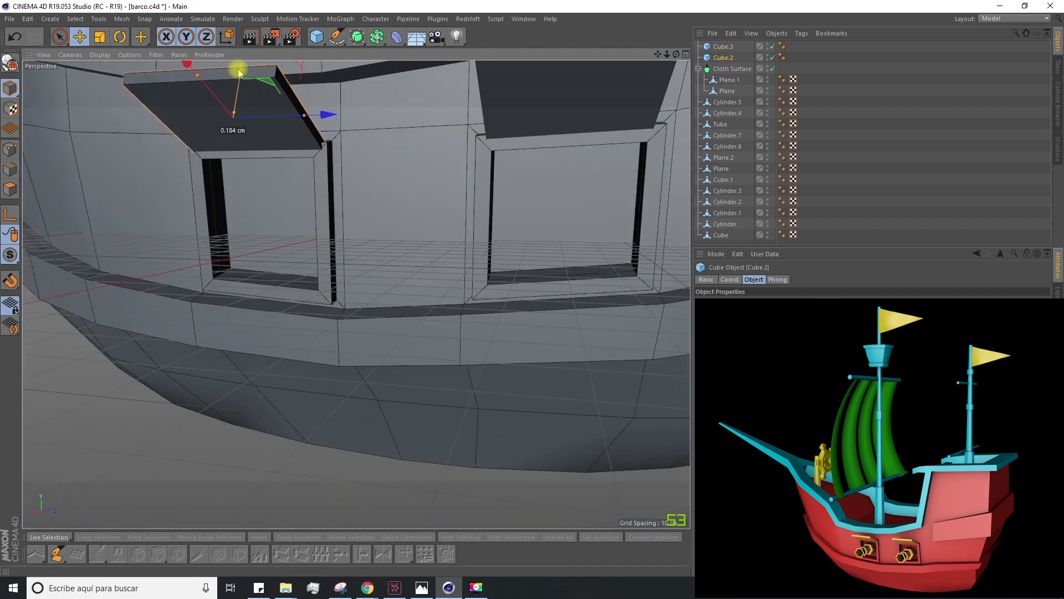
{"action": "left_click_drag", "start_coordinate": [238, 69], "coordinate": [240, 69]}
{"action": "left_click_drag", "start_coordinate": [295, 143], "coordinate": [273, 161], "text": "alt"}
{"action": "right_click_drag", "start_coordinate": [274, 161], "coordinate": [283, 229], "text": "alt"}
{"action": "left_click", "coordinate": [261, 339]}
{"action": "middle_click_drag", "start_coordinate": [249, 284], "coordinate": [305, 411], "text": "alt"}
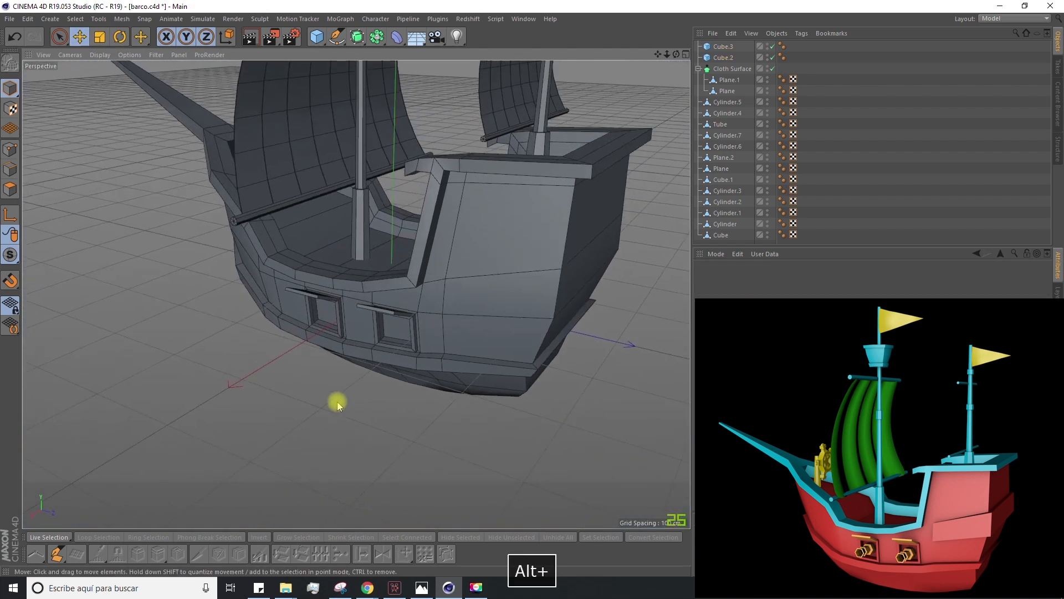
Group Cube.2 and Cube.3, the two gun port lids, under one null.
{"action": "left_click_drag", "start_coordinate": [360, 301], "coordinate": [466, 283], "text": "alt"}
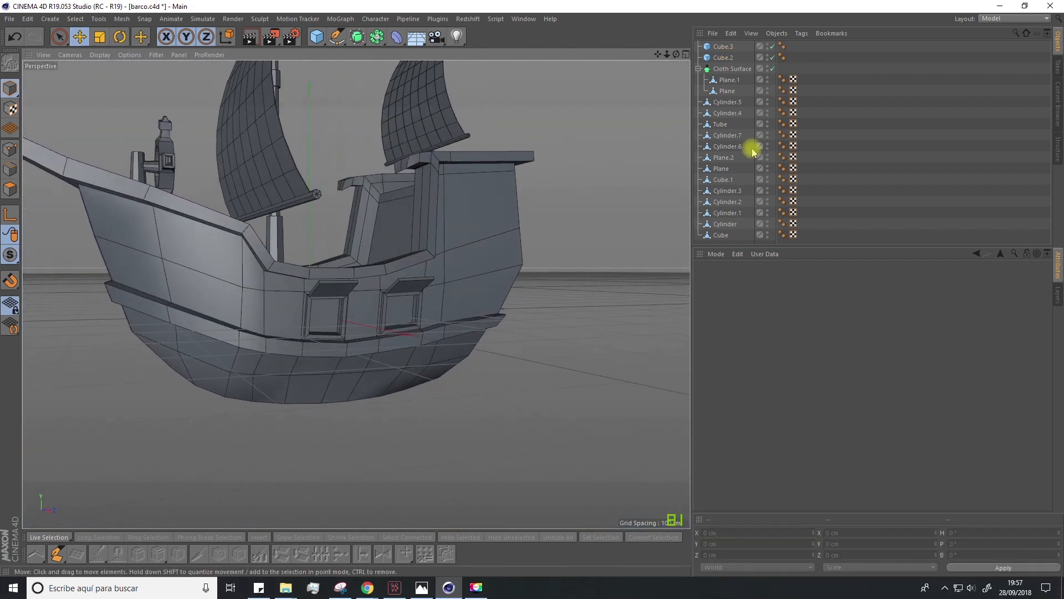
{"action": "left_click", "coordinate": [724, 57]}
{"action": "left_click", "coordinate": [728, 48], "text": "shift"}
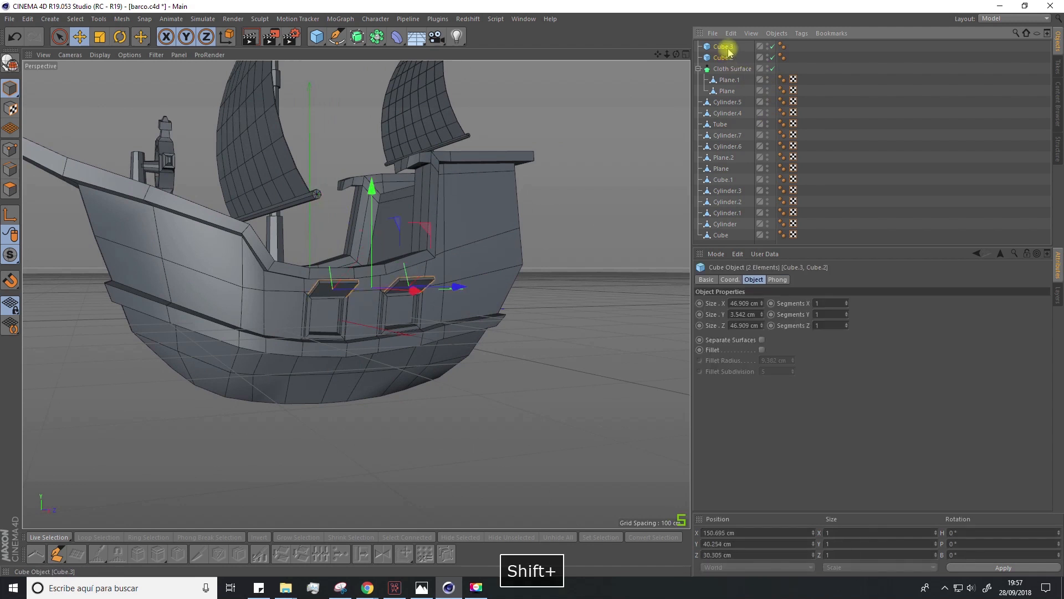
{"action": "right_click", "coordinate": [729, 52]}
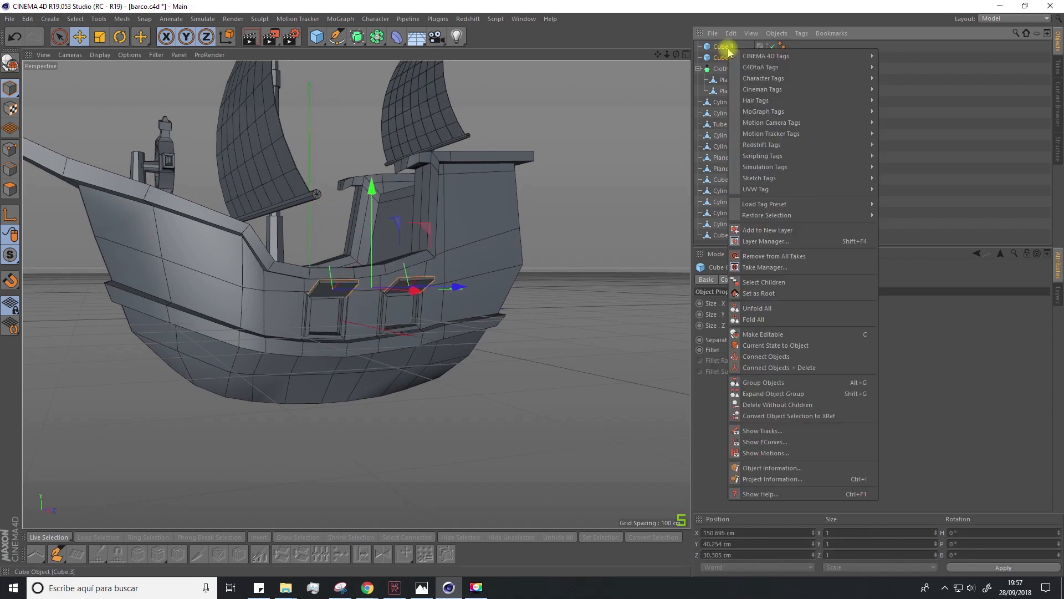
{"action": "left_click", "coordinate": [774, 384]}
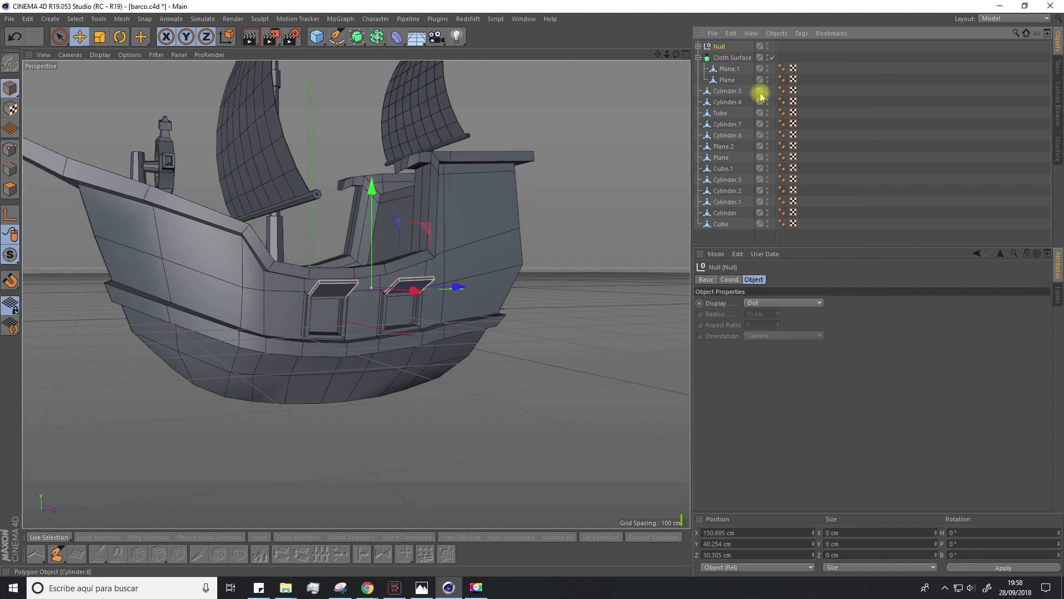
Mirror the grouped port lids to the opposite hull side with a Symmetry object, keeping the ZY mirror plane.
{"action": "left_click", "coordinate": [359, 36]}
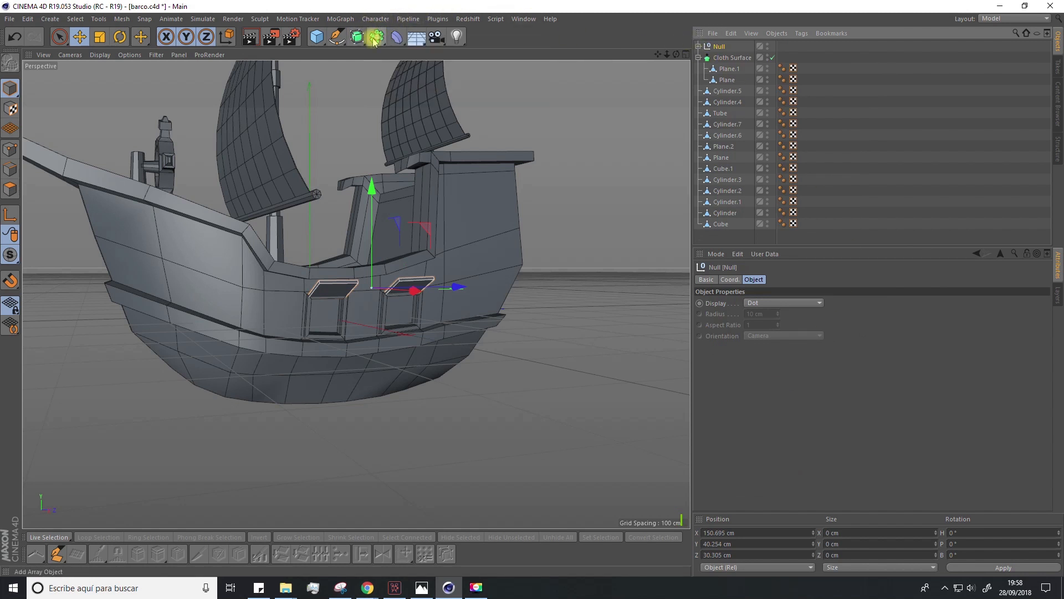
{"action": "left_click", "coordinate": [375, 38]}
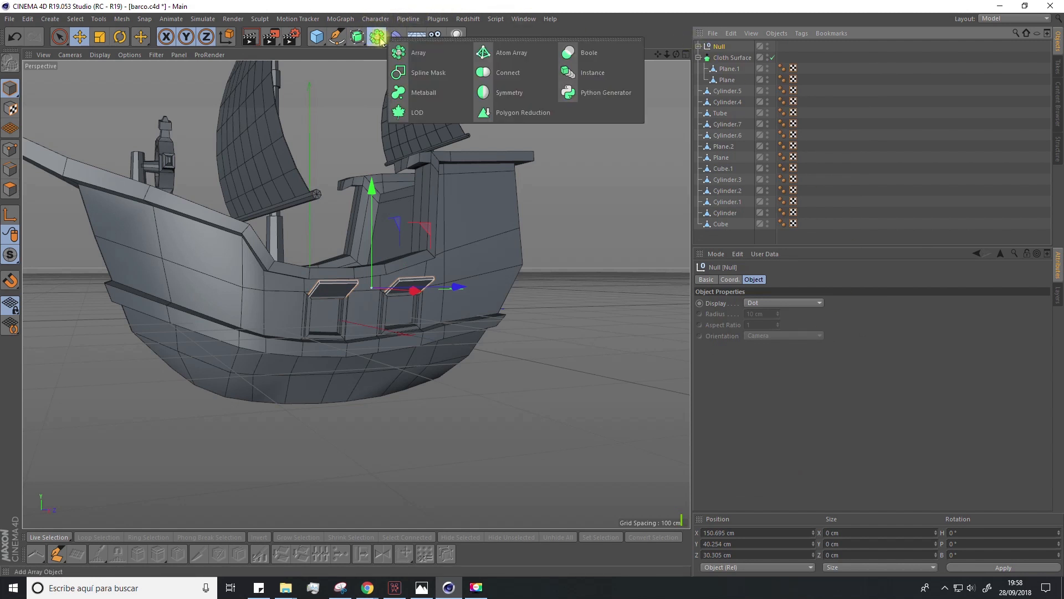
{"action": "left_click", "coordinate": [491, 93]}
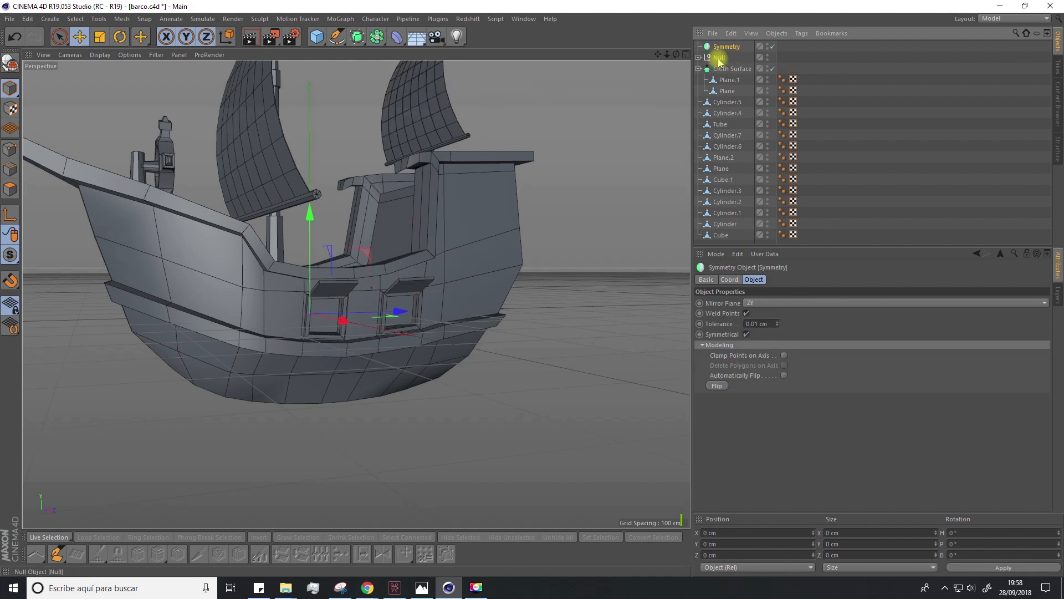
{"action": "left_click_drag", "start_coordinate": [727, 50], "coordinate": [725, 50]}
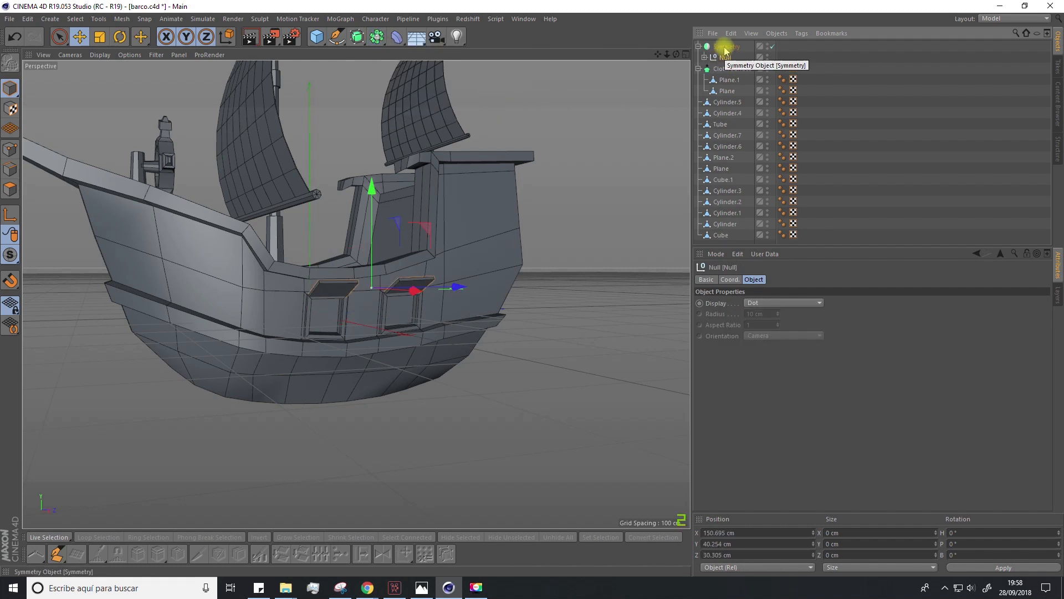
{"action": "left_click", "coordinate": [725, 49]}
{"action": "left_click_drag", "start_coordinate": [541, 320], "coordinate": [577, 343], "text": "alt"}
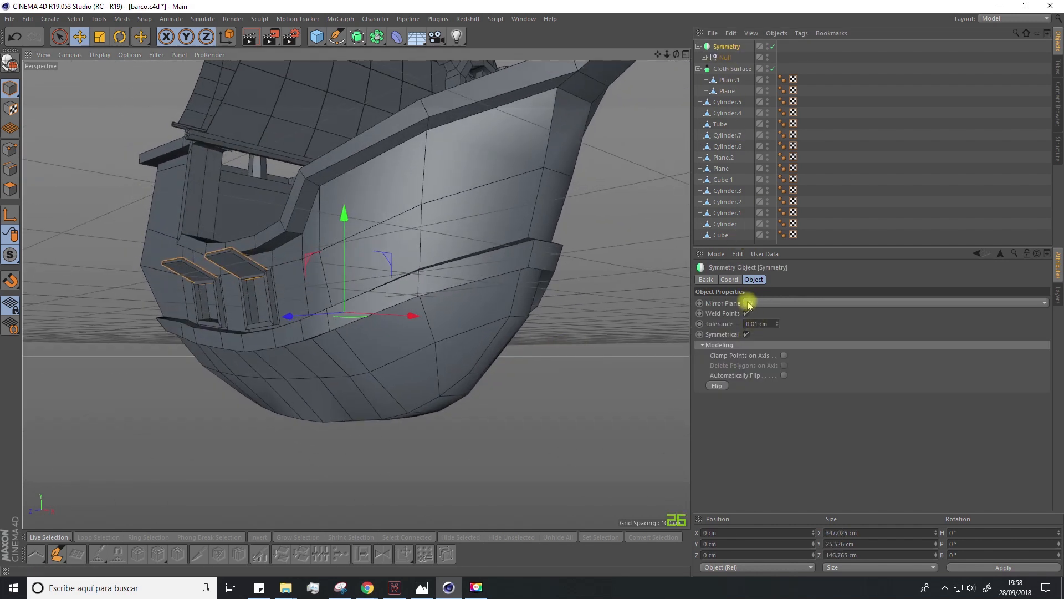
{"action": "left_click", "coordinate": [752, 304]}
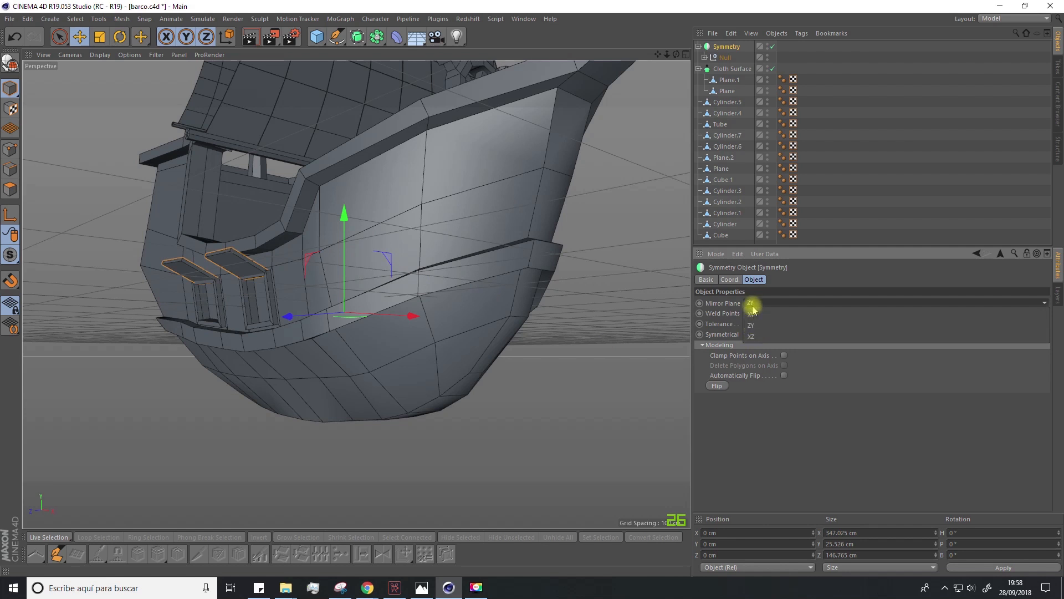
{"action": "left_click_drag", "start_coordinate": [496, 404], "coordinate": [340, 409], "text": "alt"}
{"action": "left_click_drag", "start_coordinate": [334, 320], "coordinate": [473, 348], "text": "alt"}
{"action": "left_click", "coordinate": [302, 381]}
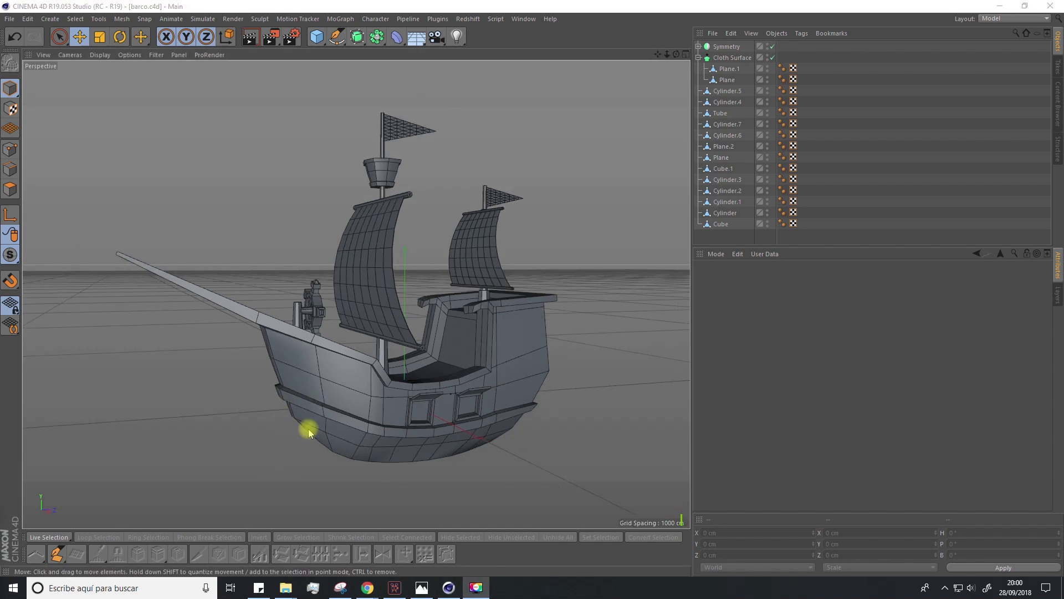
Create a new empty project and show only the Right view.
{"action": "left_click_drag", "start_coordinate": [365, 413], "coordinate": [367, 397], "text": "alt"}
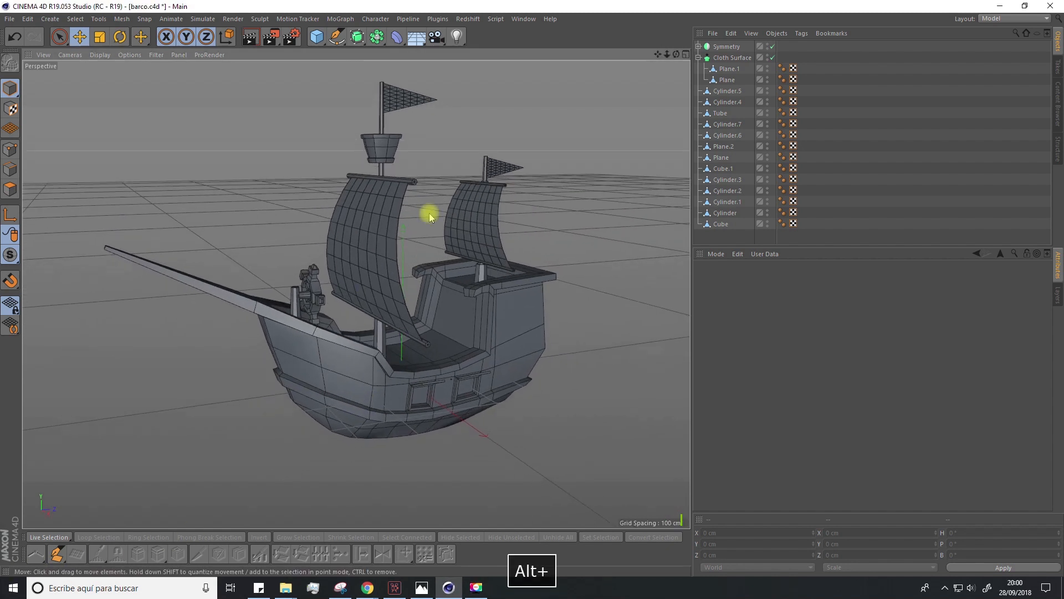
{"action": "left_click", "coordinate": [359, 42]}
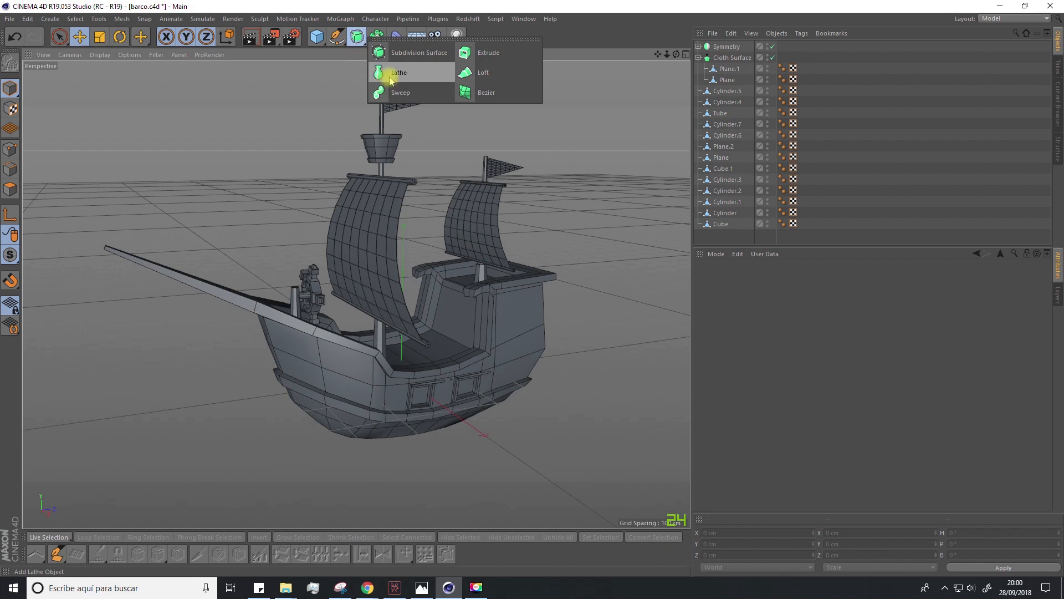
{"action": "left_click", "coordinate": [11, 19]}
{"action": "left_click", "coordinate": [23, 26]}
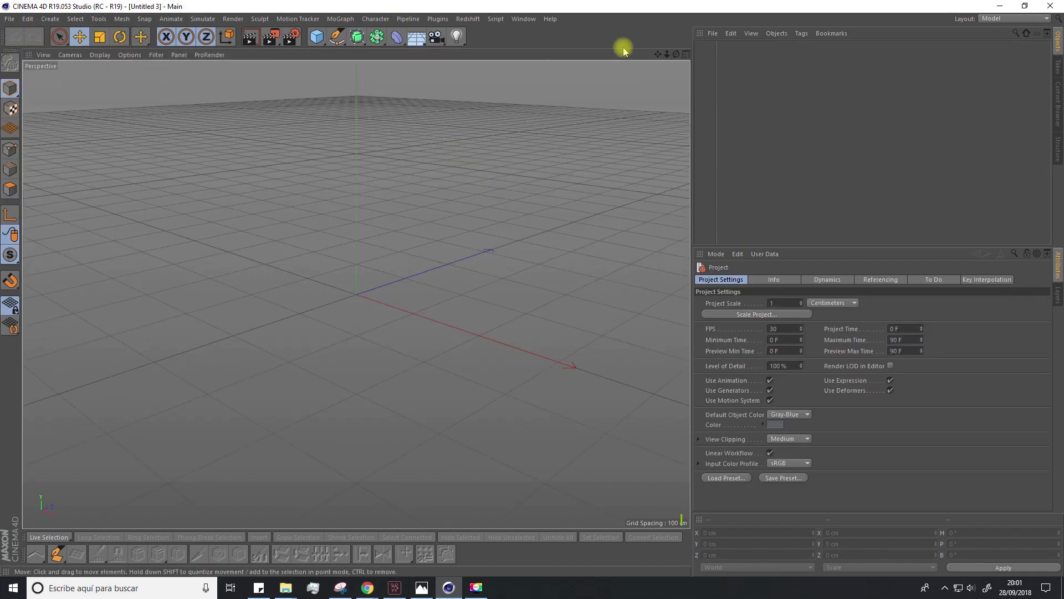
{"action": "left_click", "coordinate": [686, 55]}
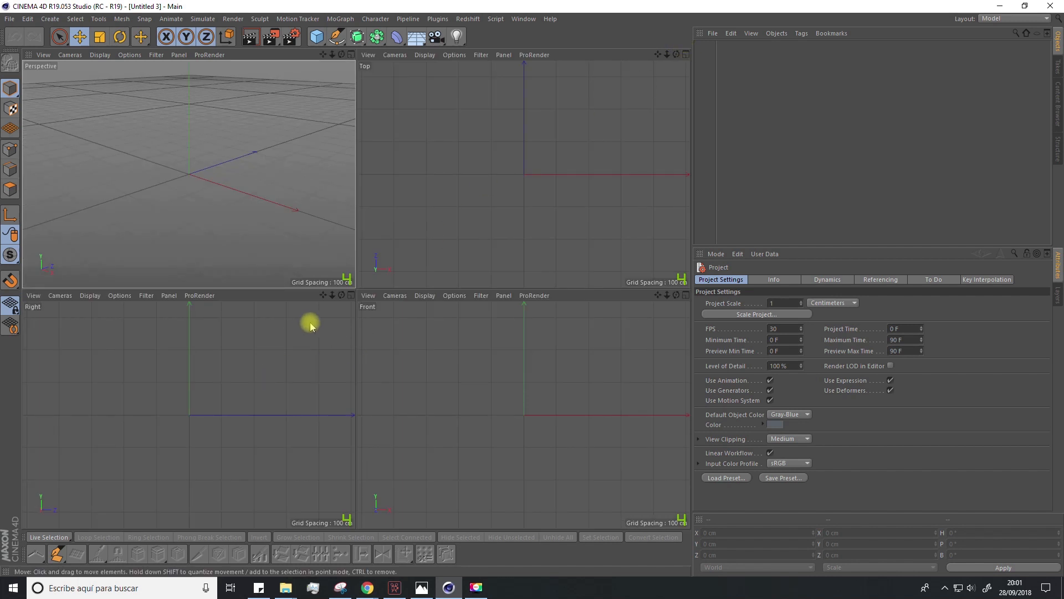
{"action": "left_click", "coordinate": [350, 295]}
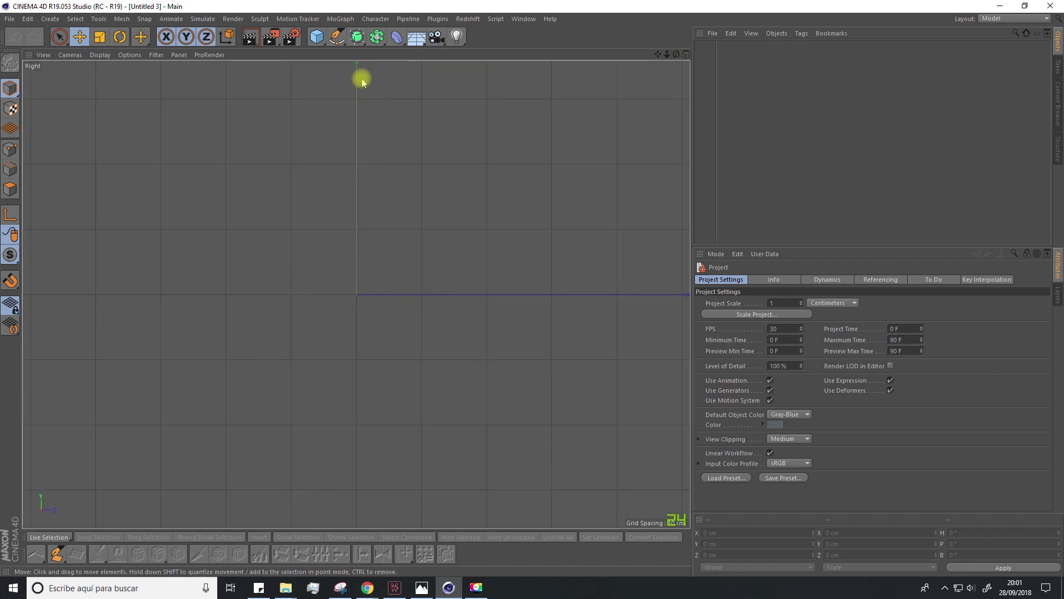
Draw an open stepped cannon profile beside the Y axis with the Linear Pen, including a small ring bulge and a wider base.
{"action": "left_click", "coordinate": [335, 38]}
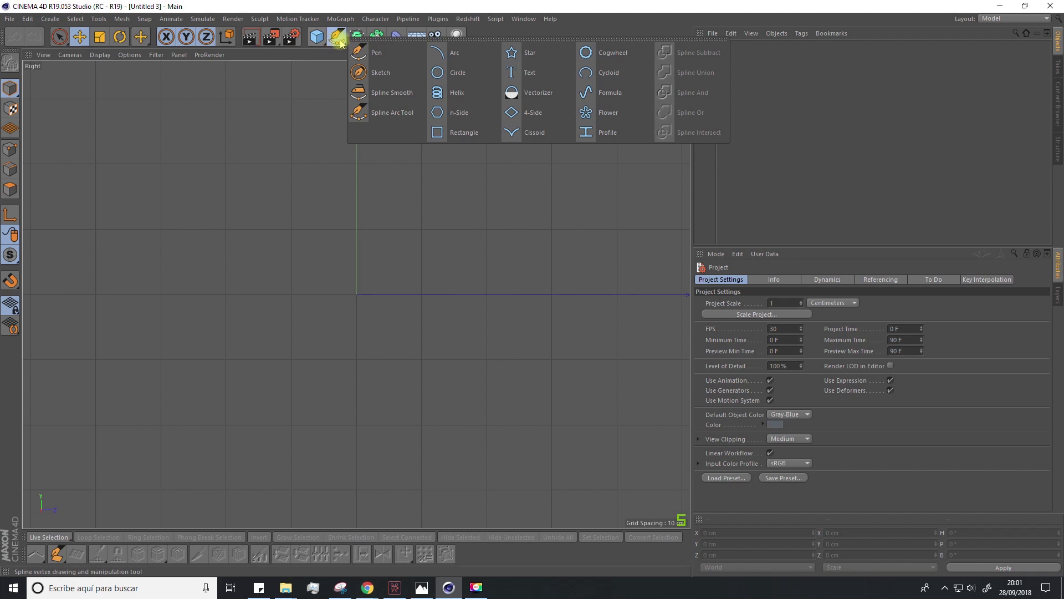
{"action": "left_click", "coordinate": [340, 44]}
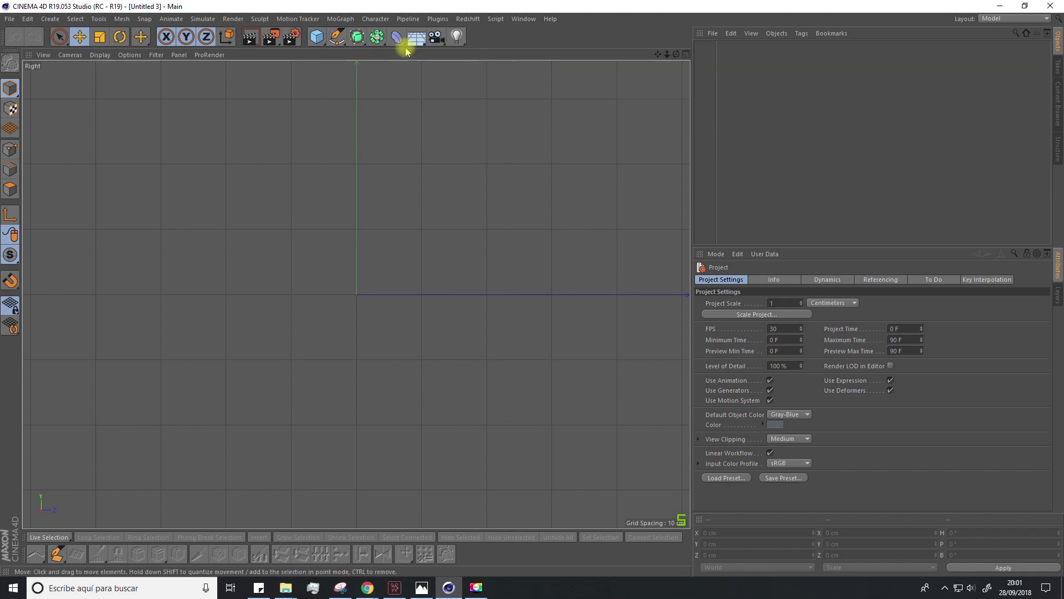
{"action": "left_click", "coordinate": [342, 41]}
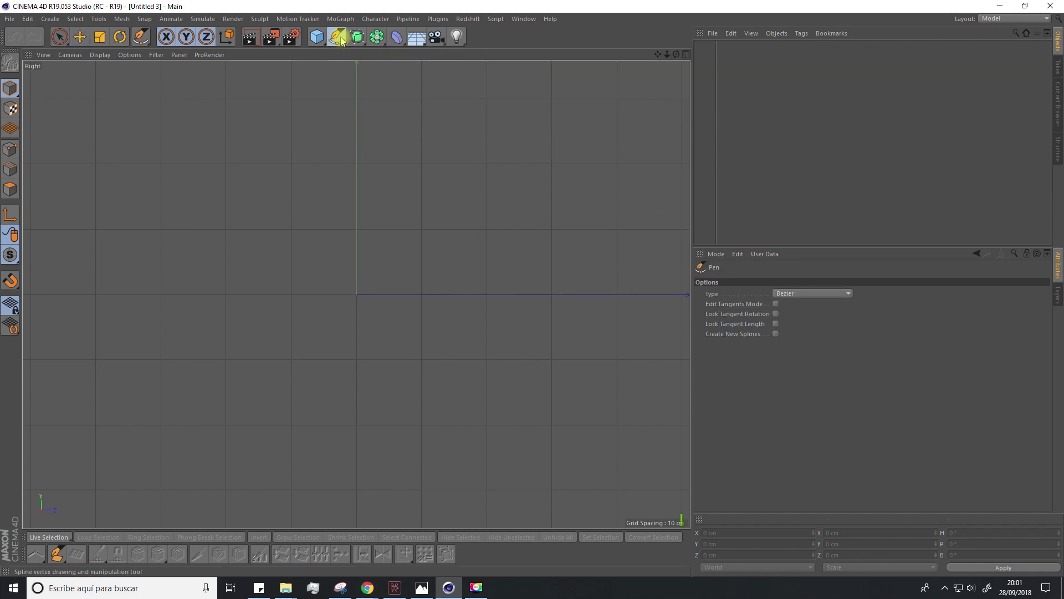
{"action": "left_click", "coordinate": [782, 293]}
{"action": "left_click", "coordinate": [786, 305]}
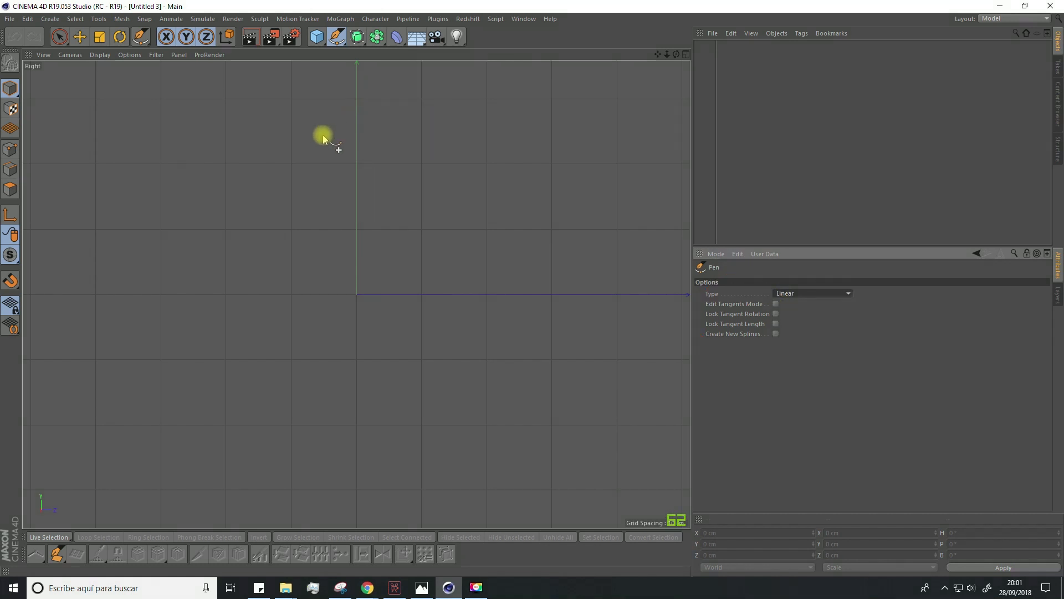
{"action": "left_click", "coordinate": [330, 99]}
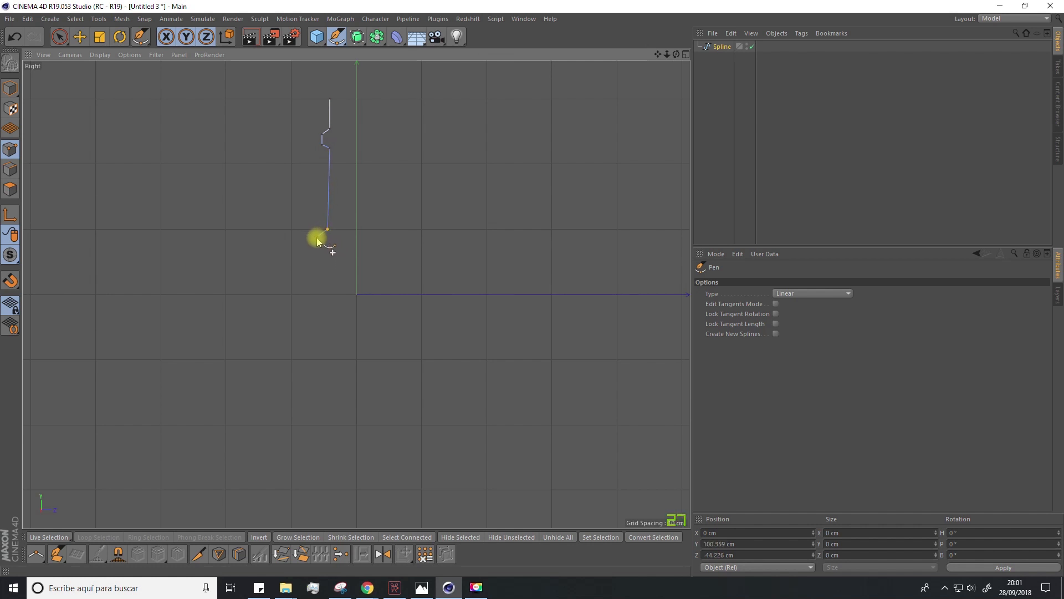
{"action": "left_click", "coordinate": [314, 282]}
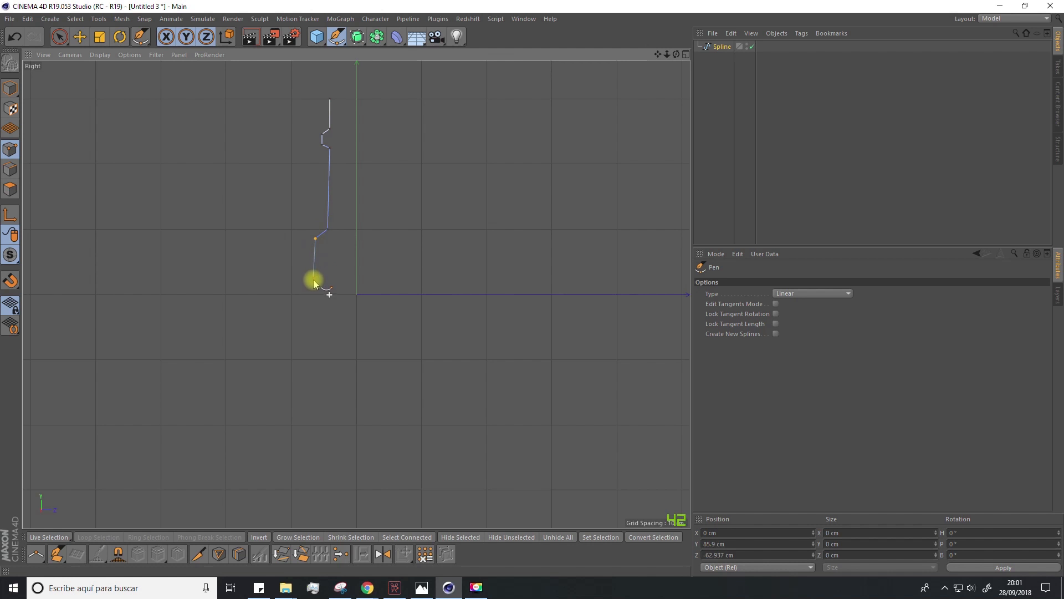
{"action": "key", "text": "Escape"}
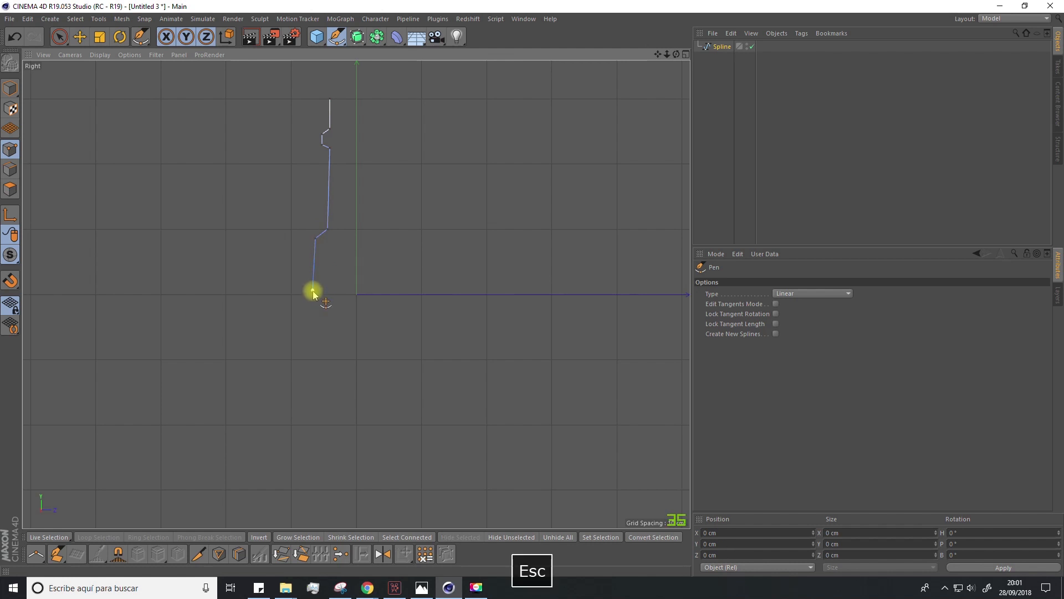
Lengthen the cannon profile by moving its bottom point down and top point up, and make the base segment vertical.
{"action": "left_click", "coordinate": [60, 37]}
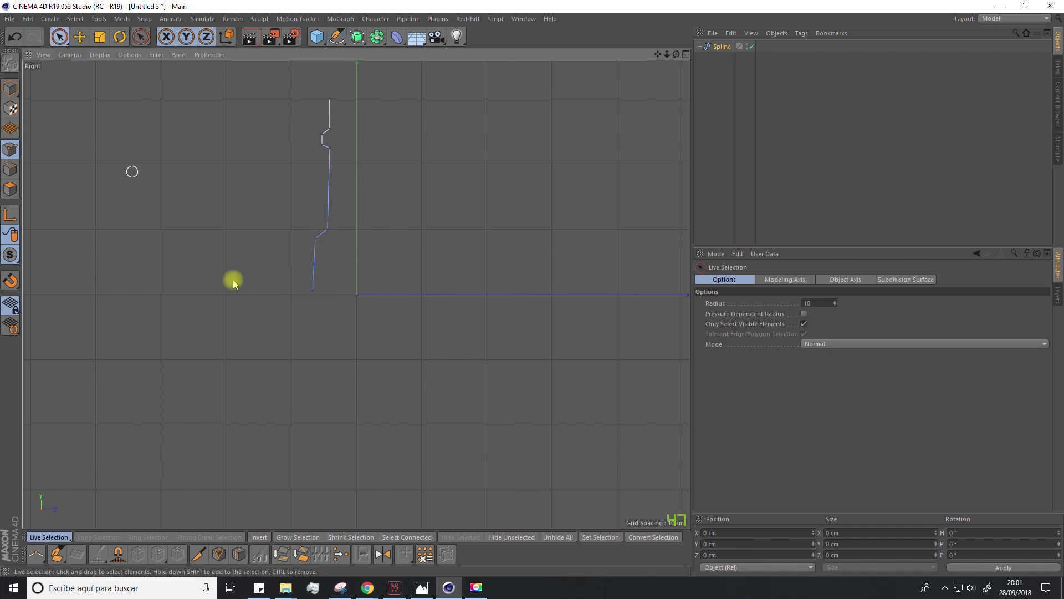
{"action": "left_click", "coordinate": [314, 291]}
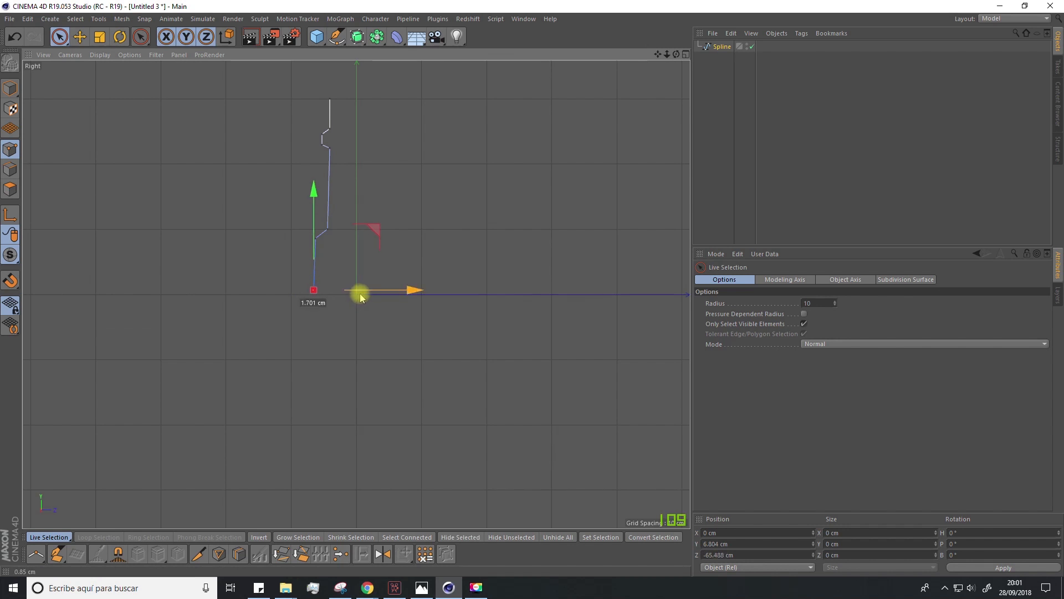
{"action": "left_click_drag", "start_coordinate": [360, 298], "coordinate": [362, 298]}
{"action": "left_click_drag", "start_coordinate": [314, 191], "coordinate": [313, 225]}
{"action": "left_click", "coordinate": [332, 93]}
{"action": "left_click_drag", "start_coordinate": [332, 74], "coordinate": [331, 47]}
Adjust the ring bulge's point slightly and align the upper shoulder point with the barrel at Z about -41.7 cm.
{"action": "left_click", "coordinate": [322, 134]}
{"action": "left_click_drag", "start_coordinate": [323, 78], "coordinate": [323, 77]}
{"action": "left_click", "coordinate": [325, 225]}
{"action": "left_click", "coordinate": [328, 227]}
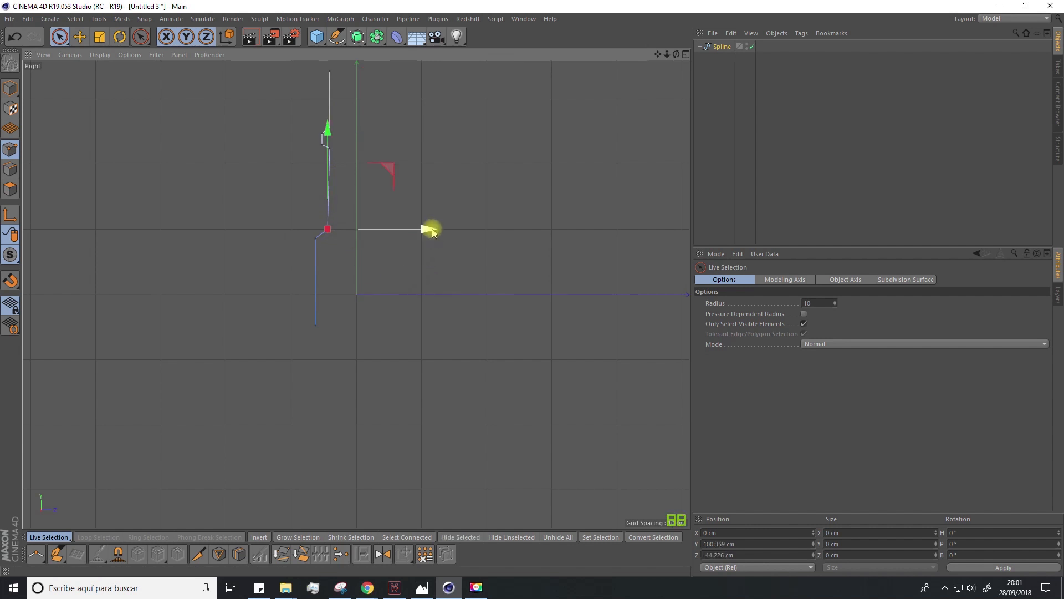
{"action": "left_click_drag", "start_coordinate": [433, 232], "coordinate": [434, 233]}
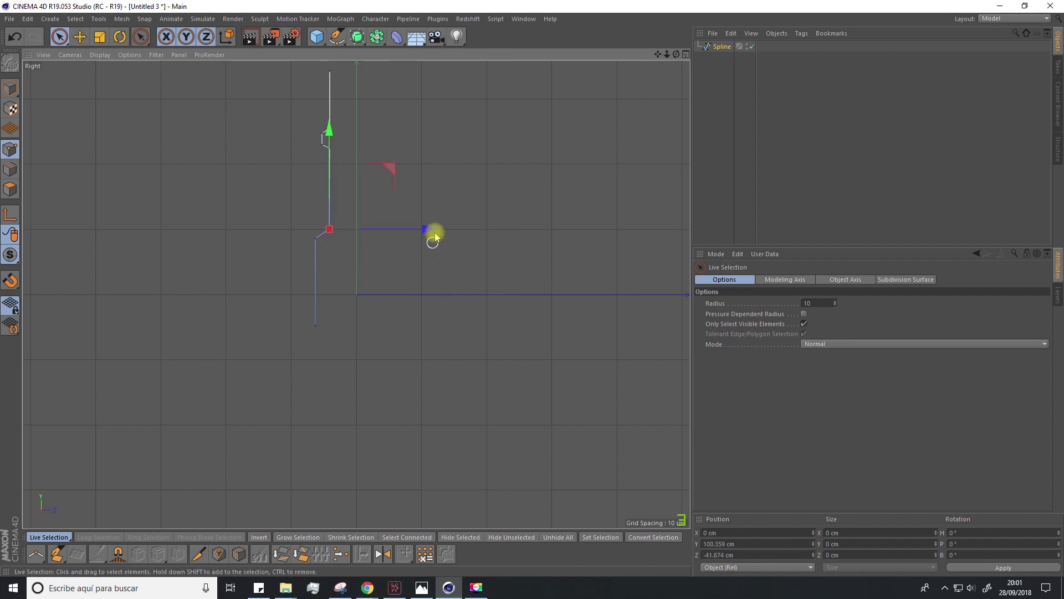
{"action": "middle_click_drag", "start_coordinate": [471, 166], "coordinate": [480, 247], "text": "alt"}
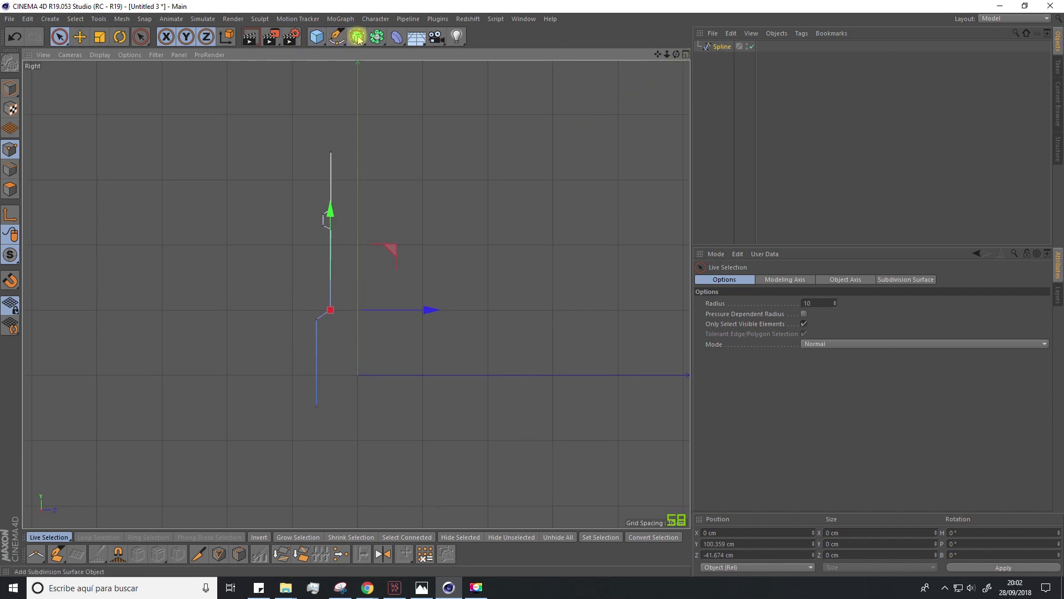
Revolve the cannon profile spline with a Lathe object and show the result in a full-size Perspective view.
{"action": "left_click", "coordinate": [357, 37]}
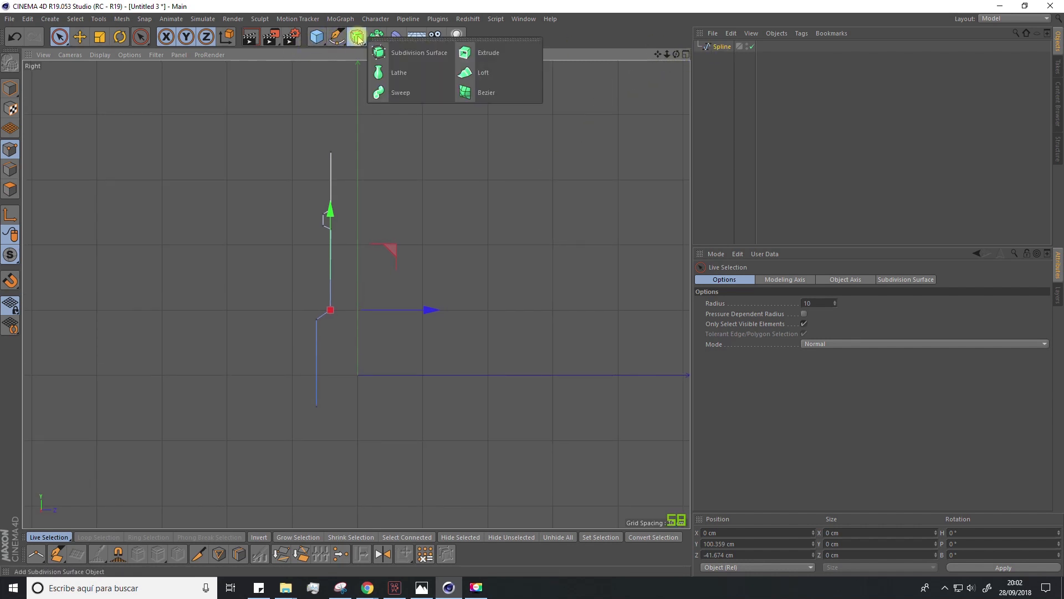
{"action": "left_click", "coordinate": [395, 74]}
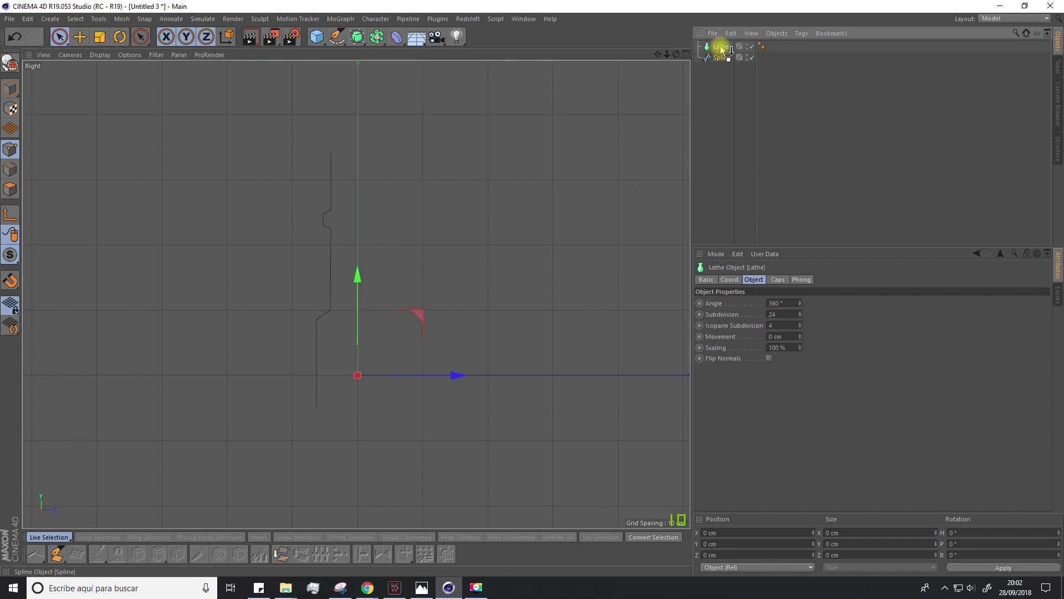
{"action": "left_click_drag", "start_coordinate": [722, 49], "coordinate": [718, 46]}
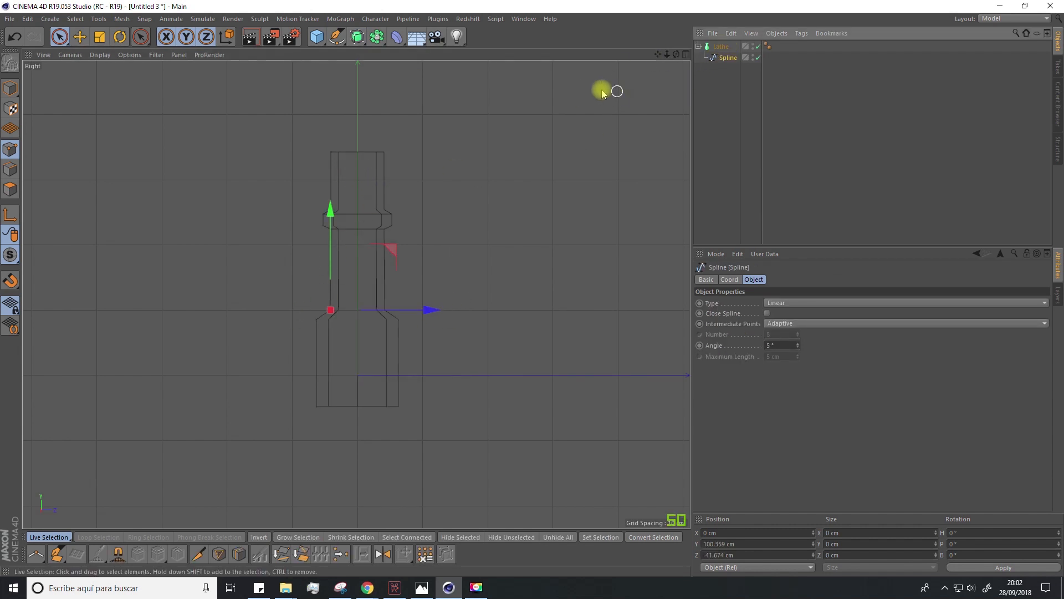
{"action": "left_click", "coordinate": [686, 54]}
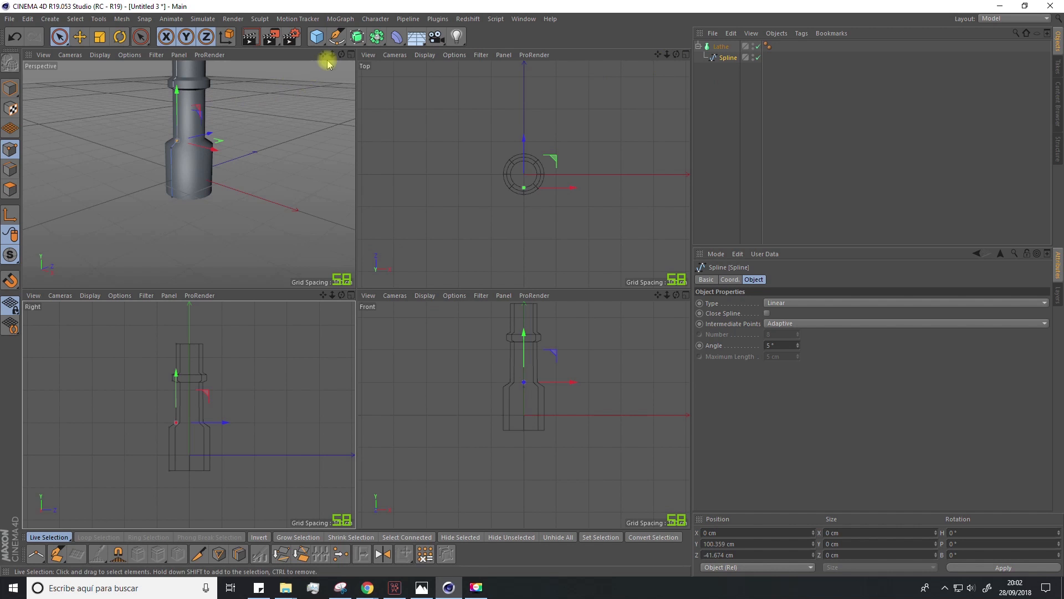
{"action": "left_click_drag", "start_coordinate": [310, 89], "coordinate": [297, 183], "text": "alt"}
{"action": "left_click", "coordinate": [351, 55]}
{"action": "right_click_drag", "start_coordinate": [297, 183], "coordinate": [316, 183], "text": "alt"}
{"action": "left_click_drag", "start_coordinate": [312, 215], "coordinate": [408, 206], "text": "alt"}
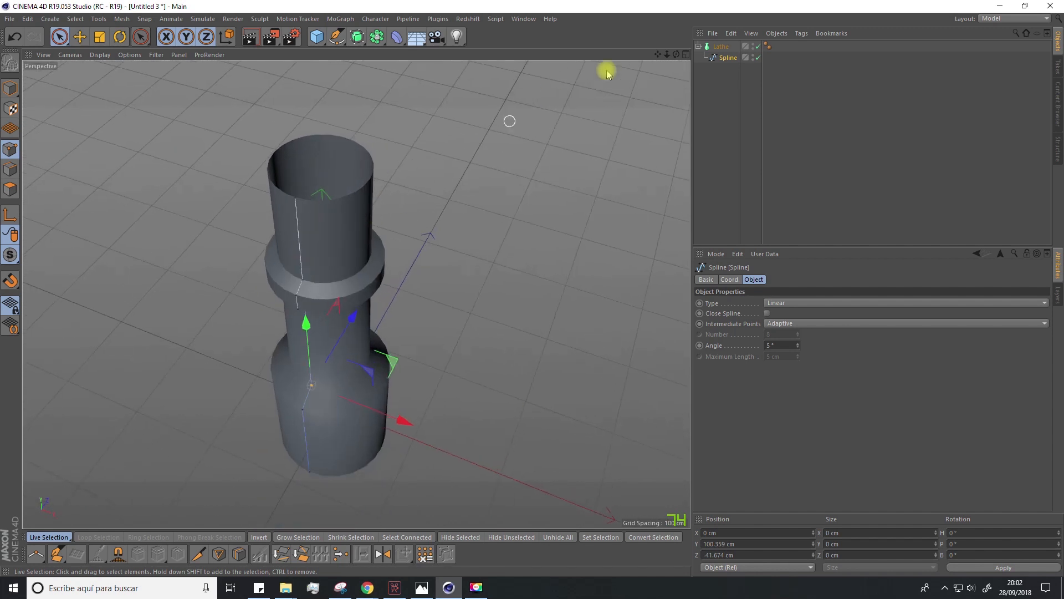
Reduce the Lathe's subdivision to 5 and switch the viewport to shading with visible edge lines.
{"action": "left_click", "coordinate": [712, 49]}
{"action": "scroll", "coordinate": [571, 222], "scroll_direction": "down", "scroll_amount": 2}
{"action": "mouse_move", "coordinate": [527, 266]}
{"action": "left_mouse_down", "text": "alt"}
{"action": "mouse_move", "coordinate": [539, 283]}
{"action": "mouse_move", "coordinate": [539, 268]}
{"action": "left_mouse_up", "text": "alt"}
{"action": "left_click_drag", "start_coordinate": [561, 309], "coordinate": [670, 319], "text": "alt"}
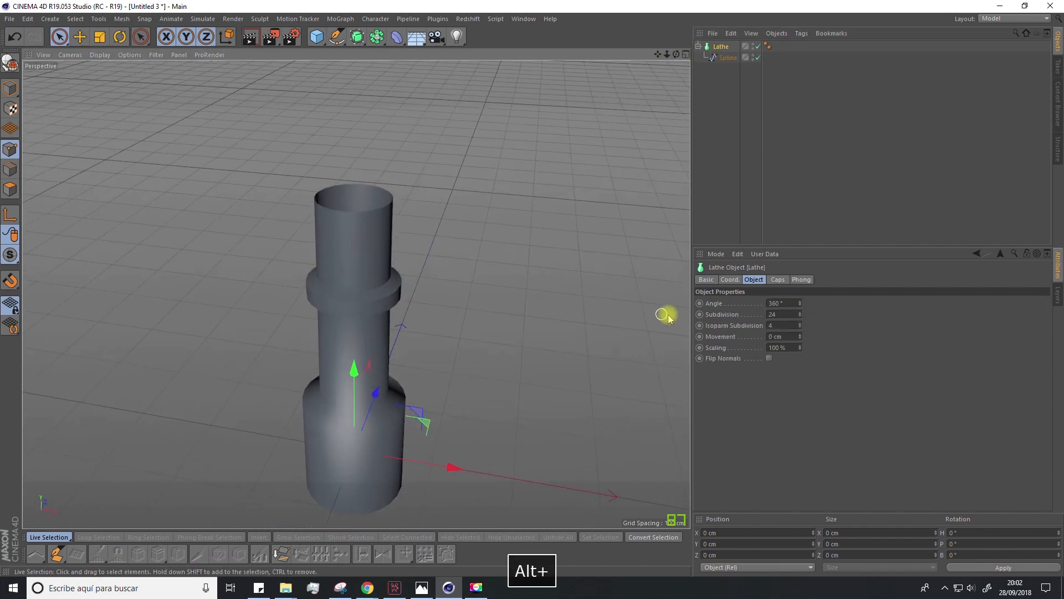
{"action": "left_click_drag", "start_coordinate": [800, 316], "coordinate": [800, 377]}
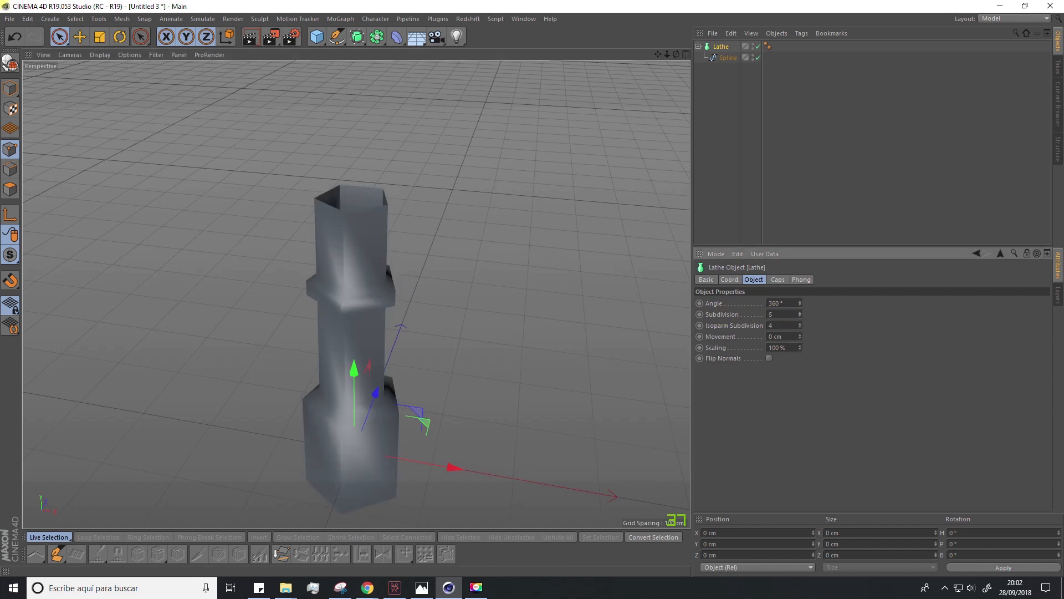
{"action": "left_click", "coordinate": [104, 55]}
{"action": "left_click", "coordinate": [111, 82]}
{"action": "mouse_move", "coordinate": [287, 252]}
{"action": "left_mouse_down", "text": "alt"}
{"action": "mouse_move", "coordinate": [409, 304]}
{"action": "mouse_move", "coordinate": [676, 339]}
{"action": "left_mouse_up", "text": "alt"}
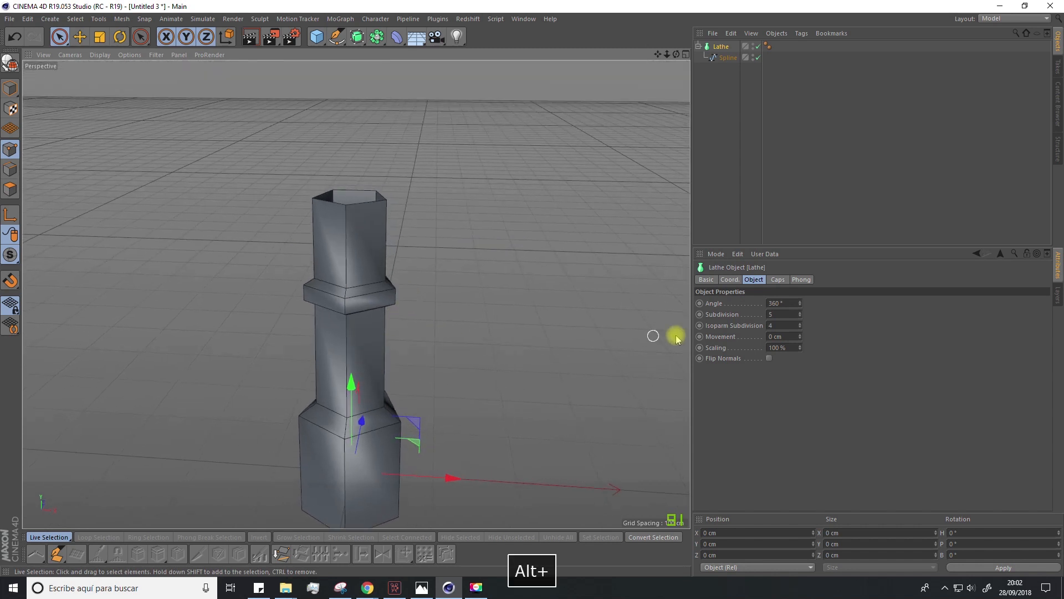
Try 7 and 8 subdivisions on the Lathe, and settle on 6.
{"action": "left_click", "coordinate": [799, 324]}
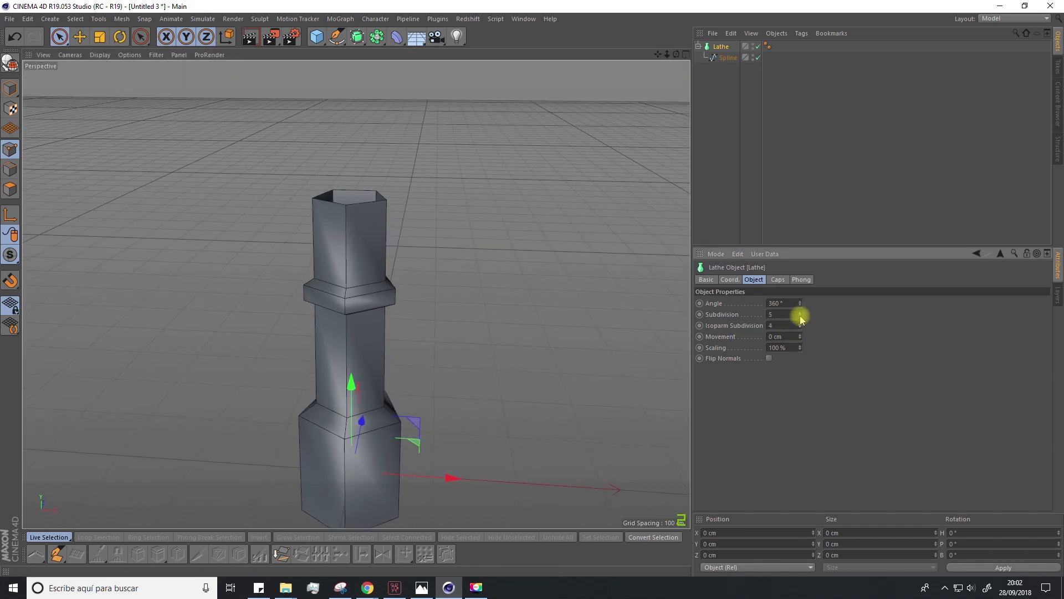
{"action": "left_click", "coordinate": [800, 314]}
{"action": "left_click", "coordinate": [800, 313]}
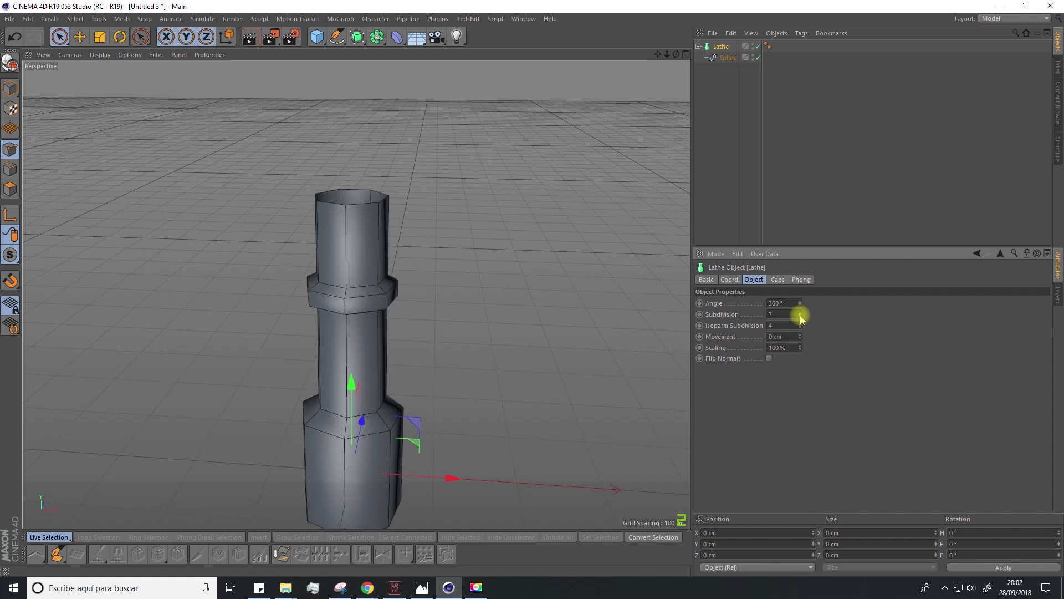
{"action": "left_click_drag", "start_coordinate": [510, 290], "coordinate": [388, 315], "text": "alt"}
{"action": "left_click", "coordinate": [800, 314]}
{"action": "left_click_drag", "start_coordinate": [541, 314], "coordinate": [523, 339], "text": "alt"}
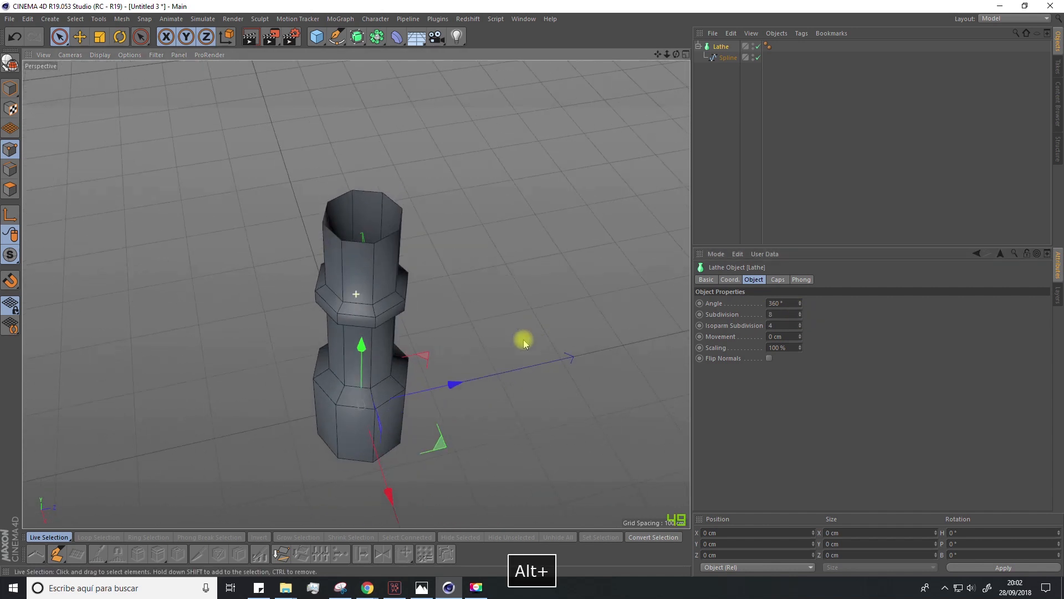
{"action": "left_click", "coordinate": [800, 316]}
{"action": "left_click", "coordinate": [800, 316]}
{"action": "left_click_drag", "start_coordinate": [524, 316], "coordinate": [327, 285], "text": "alt"}
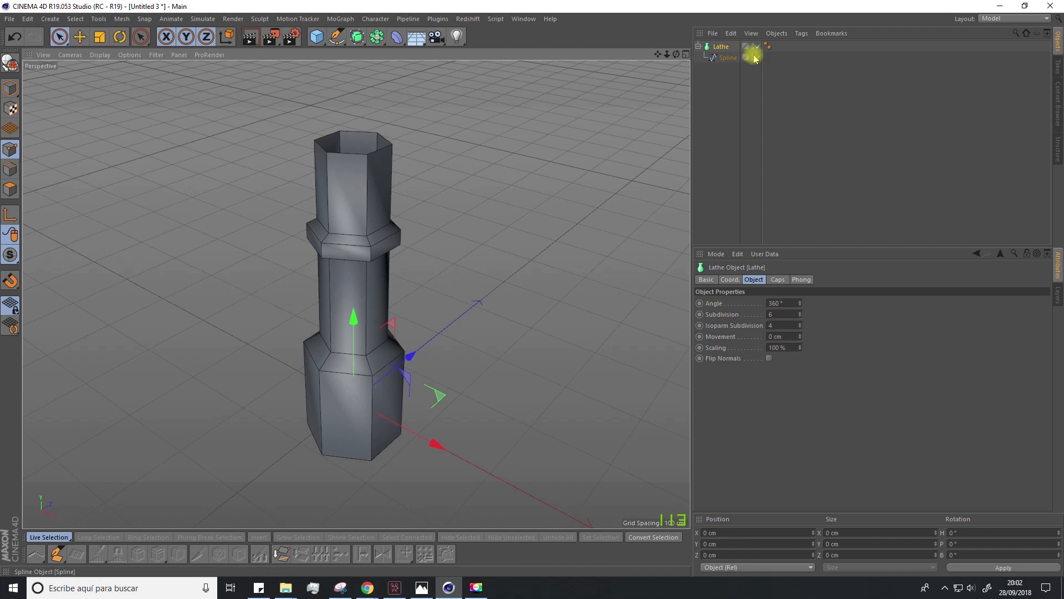
Set the Phong angle of the Lathe's Phong tag to 0°, after trying 20°.
{"action": "left_click", "coordinate": [768, 46]}
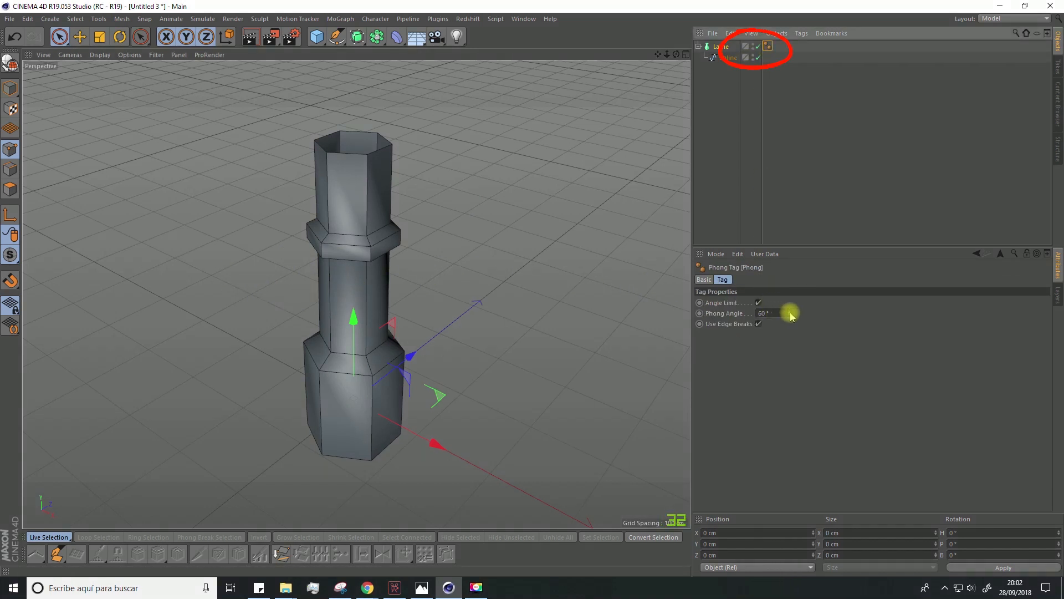
{"action": "left_click_drag", "start_coordinate": [789, 313], "coordinate": [756, 315]}
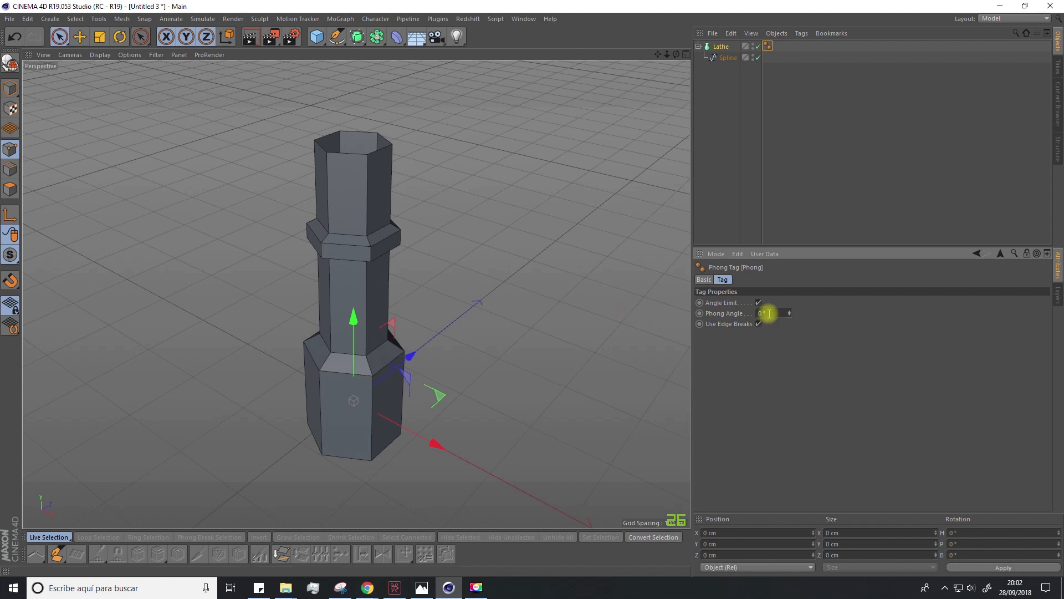
{"action": "type", "text": "20"}
{"action": "key", "text": "Return"}
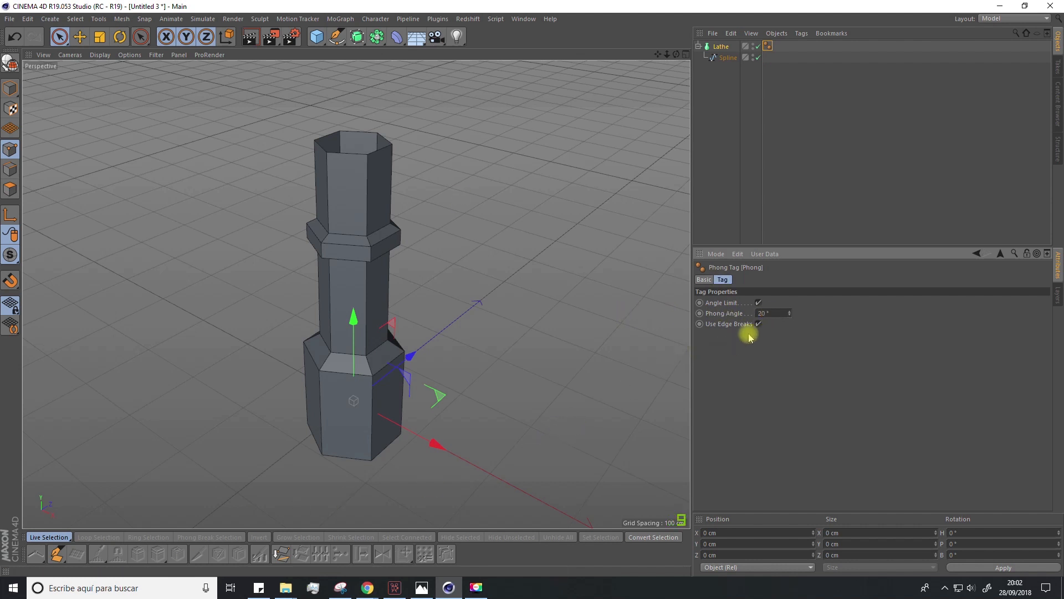
{"action": "type", "text": "0"}
{"action": "key", "text": "Return"}
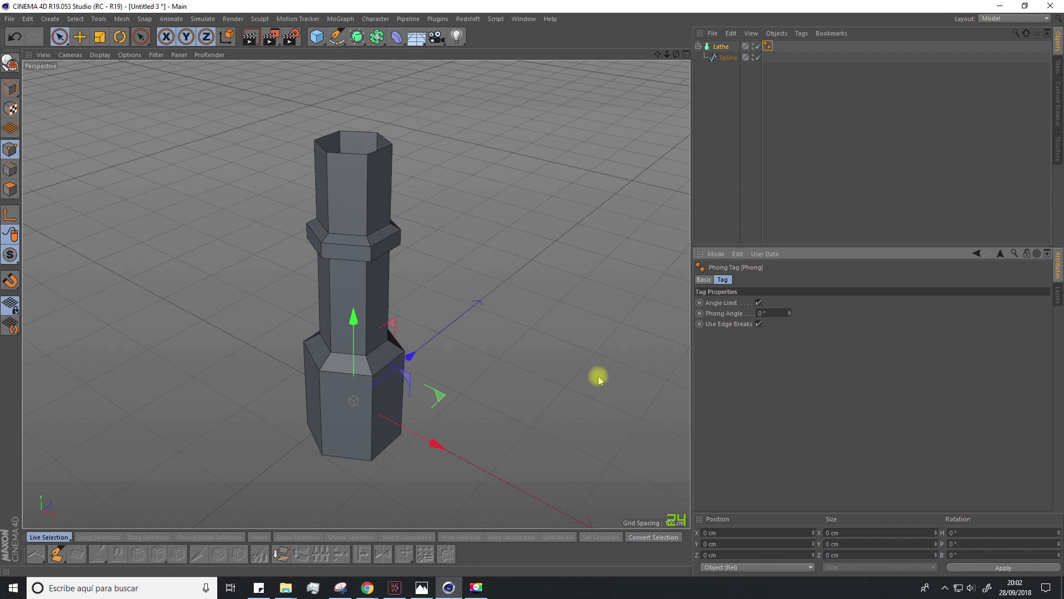
{"action": "left_click_drag", "start_coordinate": [439, 292], "coordinate": [445, 339], "text": "alt"}
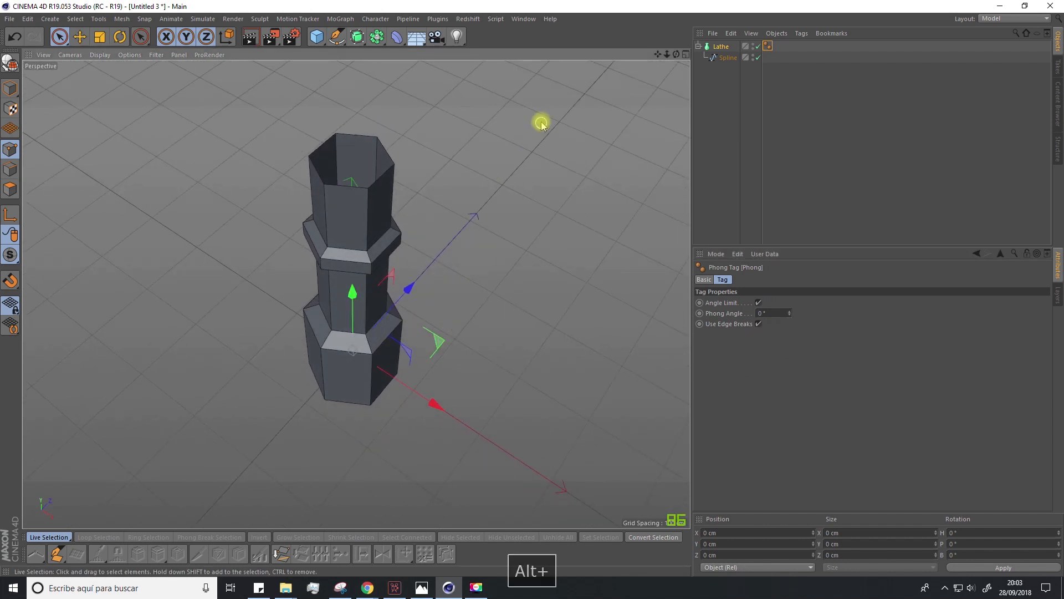
Convert the Lathe to an editable polygon object and nest it under a new Cloth Surface.
{"action": "left_click", "coordinate": [722, 48]}
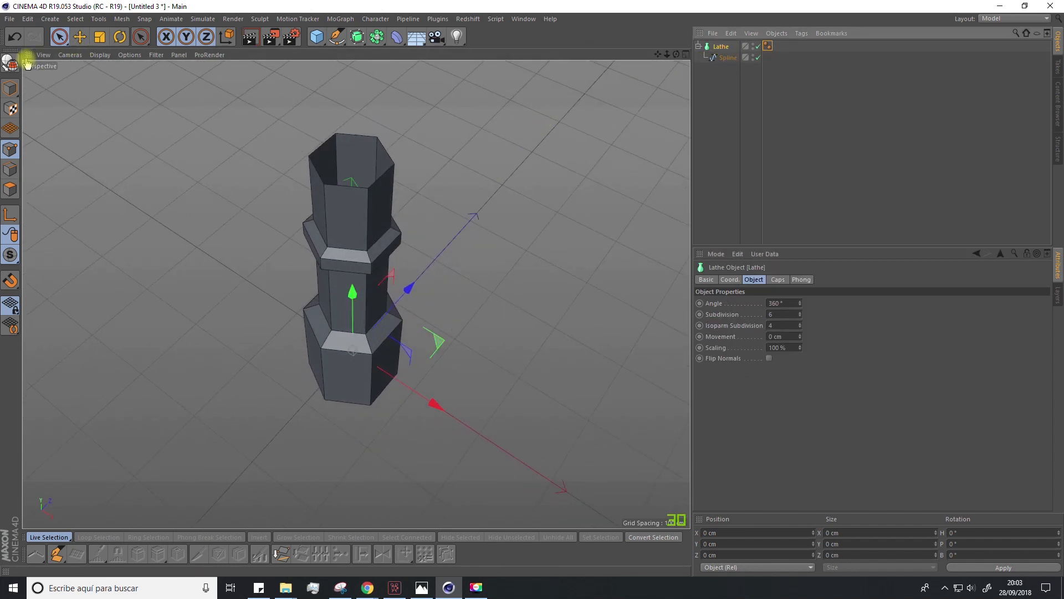
{"action": "left_click", "coordinate": [10, 63]}
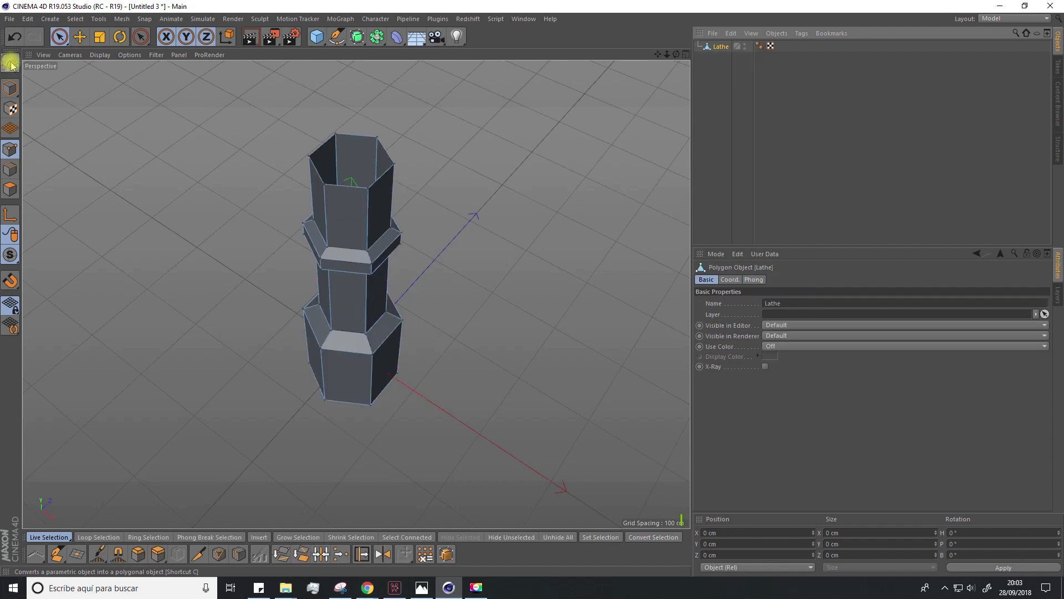
{"action": "left_click", "coordinate": [202, 19]}
{"action": "mouse_move", "coordinate": [230, 36]}
{"action": "left_click", "coordinate": [272, 36]}
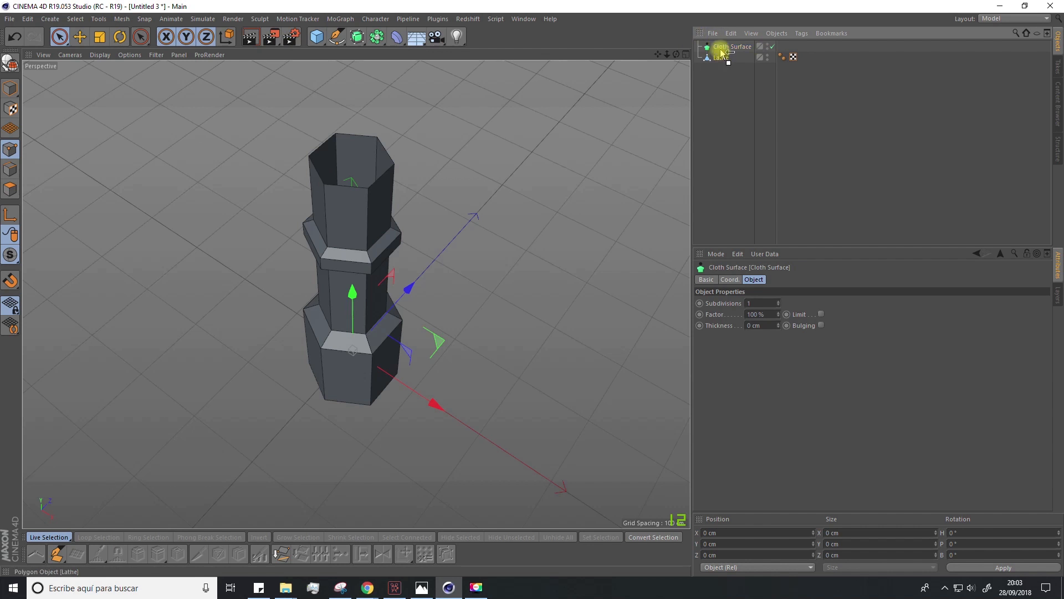
{"action": "left_click_drag", "start_coordinate": [722, 49], "coordinate": [722, 53]}
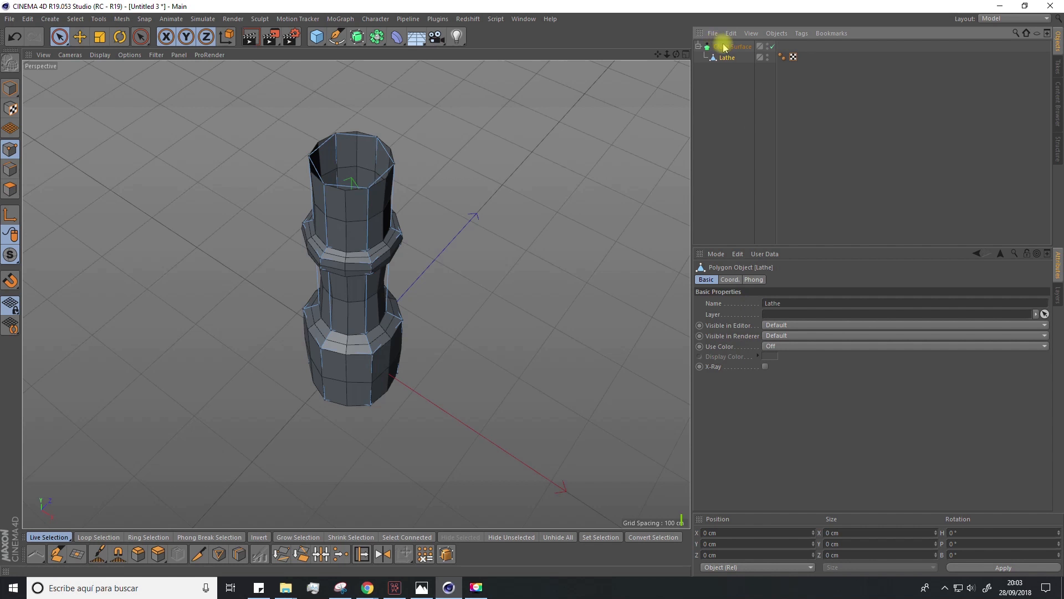
Give the Cloth Surface a thickness of 12 cm, try 0 subdivisions, and set the subdivisions back to 1.
{"action": "left_click", "coordinate": [724, 47]}
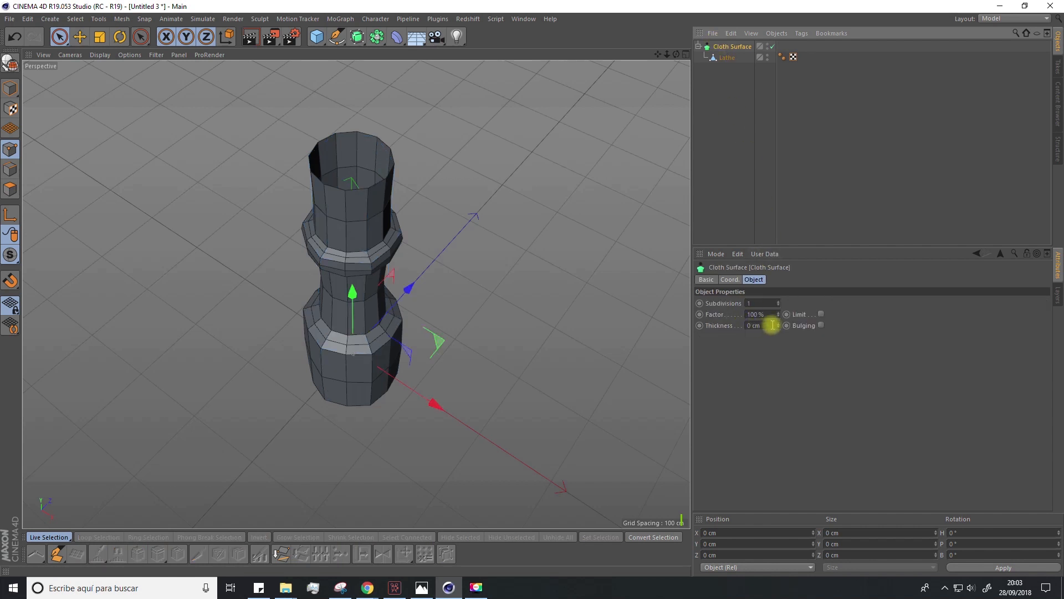
{"action": "left_click_drag", "start_coordinate": [778, 325], "coordinate": [778, 325]}
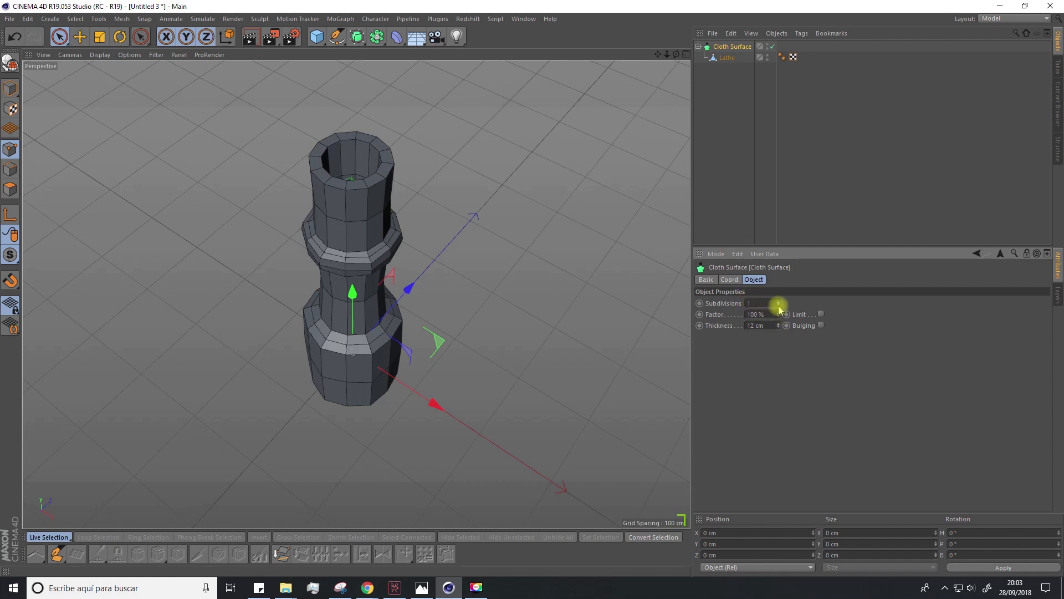
{"action": "left_click", "coordinate": [778, 306]}
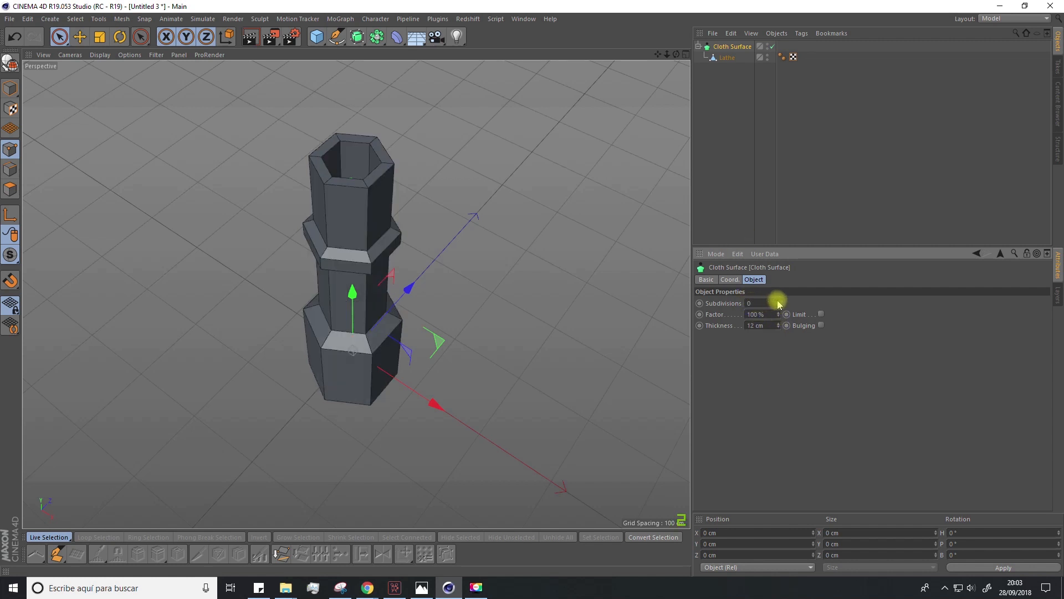
{"action": "left_click_drag", "start_coordinate": [596, 256], "coordinate": [551, 240], "text": "alt"}
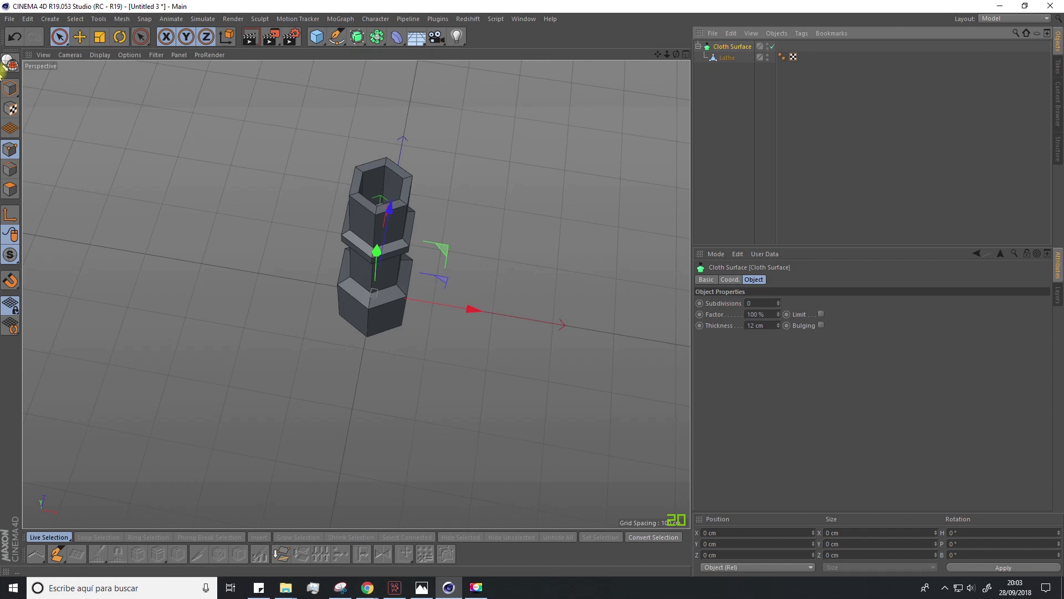
{"action": "left_click_drag", "start_coordinate": [287, 292], "coordinate": [420, 198], "text": "alt"}
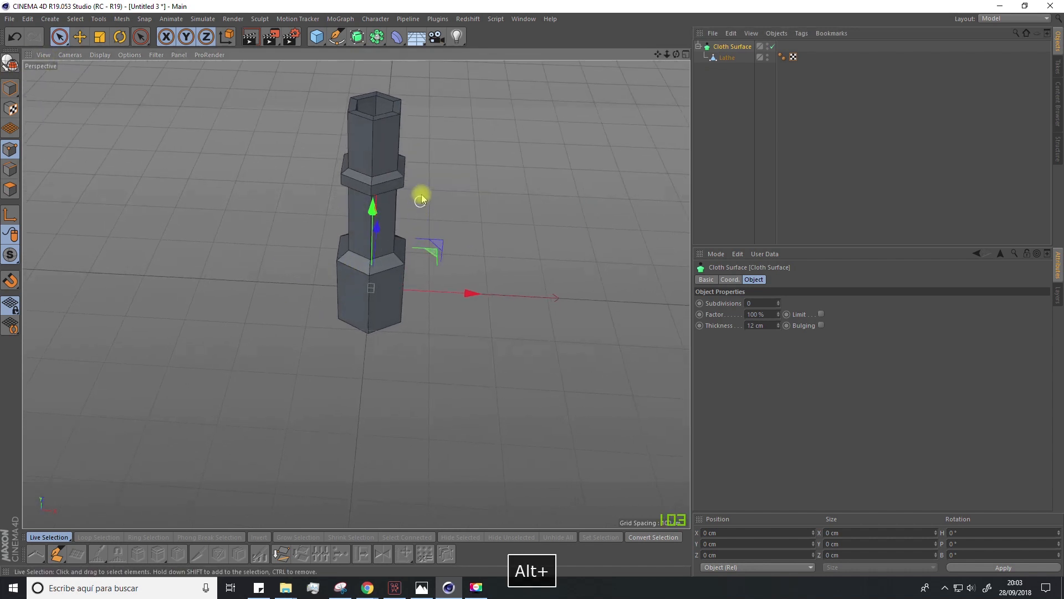
{"action": "left_click", "coordinate": [779, 301]}
{"action": "left_click_drag", "start_coordinate": [487, 239], "coordinate": [499, 291], "text": "alt"}
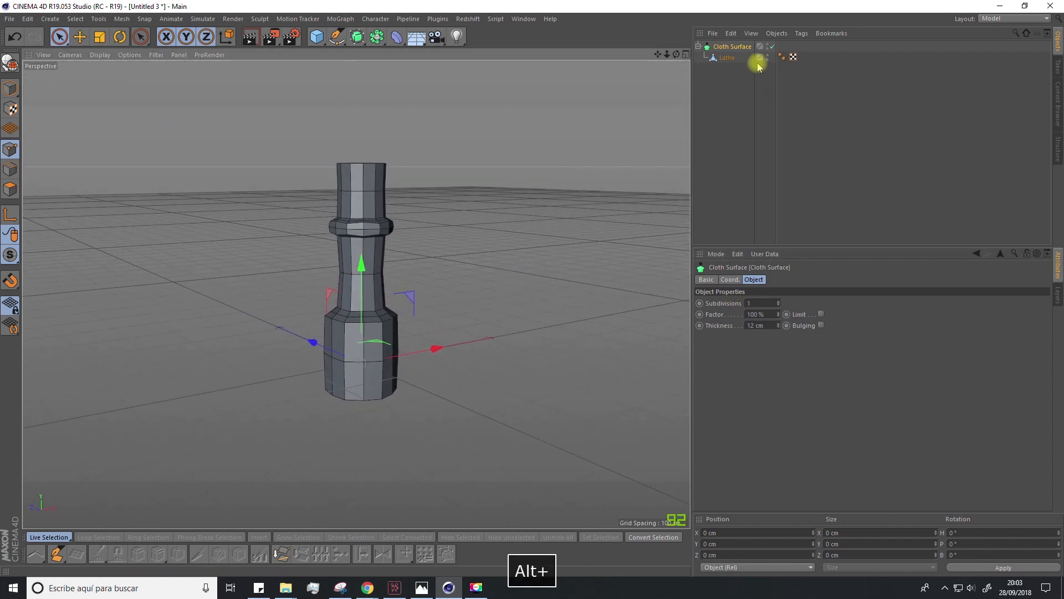
Duplicate the Cloth Surface cannon, move the copy about 203 cm along negative X, and set its subdivisions to 0.
{"action": "left_click", "coordinate": [727, 58], "text": "shift"}
{"action": "key", "text": "ctrl+c"}
{"action": "key", "text": "ctrl+v"}
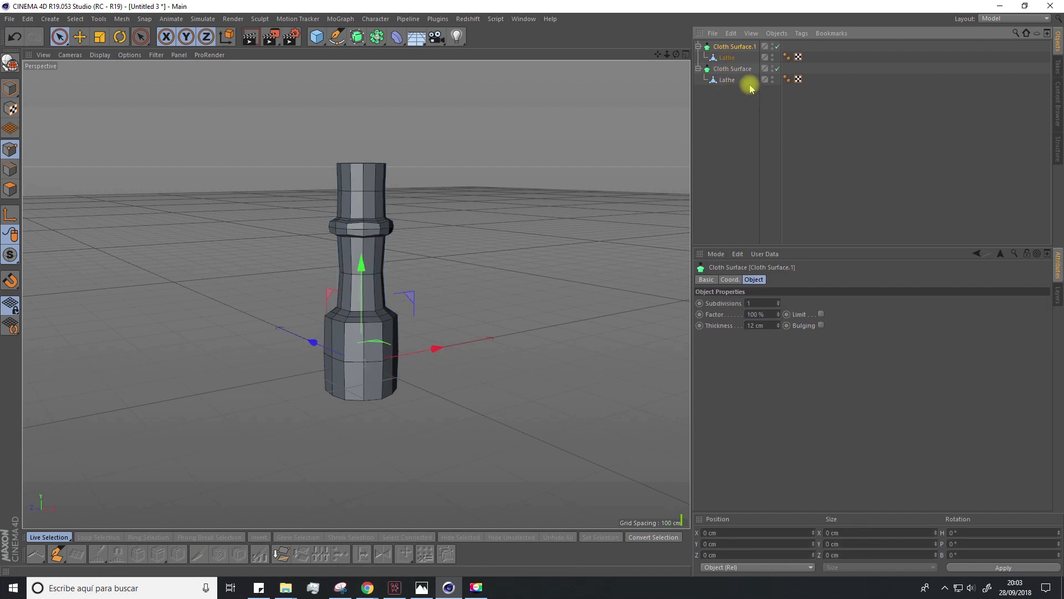
{"action": "left_click_drag", "start_coordinate": [432, 351], "coordinate": [336, 367]}
{"action": "left_click", "coordinate": [778, 305]}
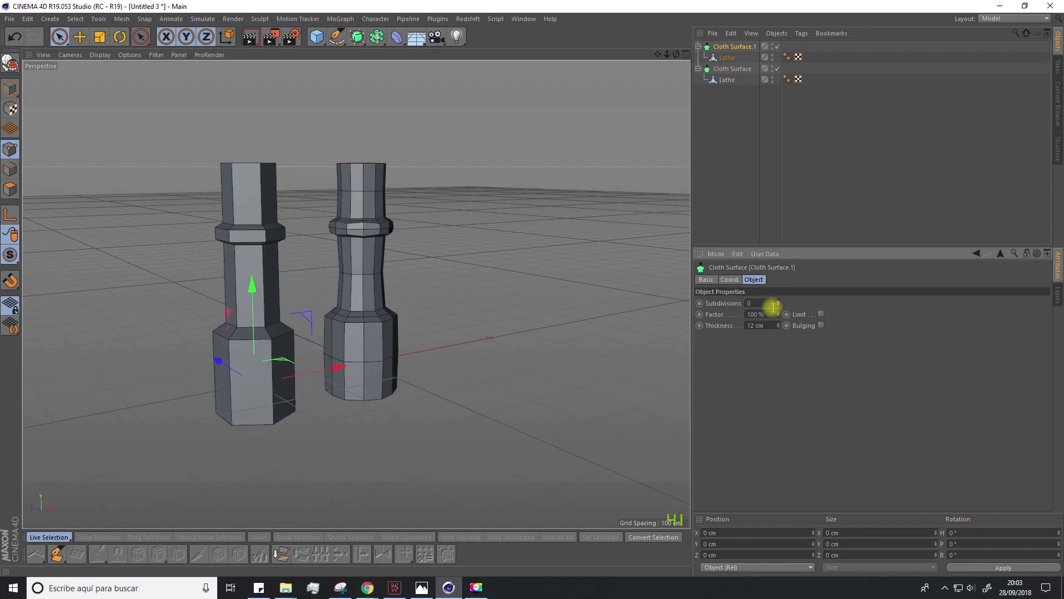
{"action": "left_click_drag", "start_coordinate": [447, 242], "coordinate": [284, 263], "text": "alt"}
{"action": "left_click", "coordinate": [722, 182]}
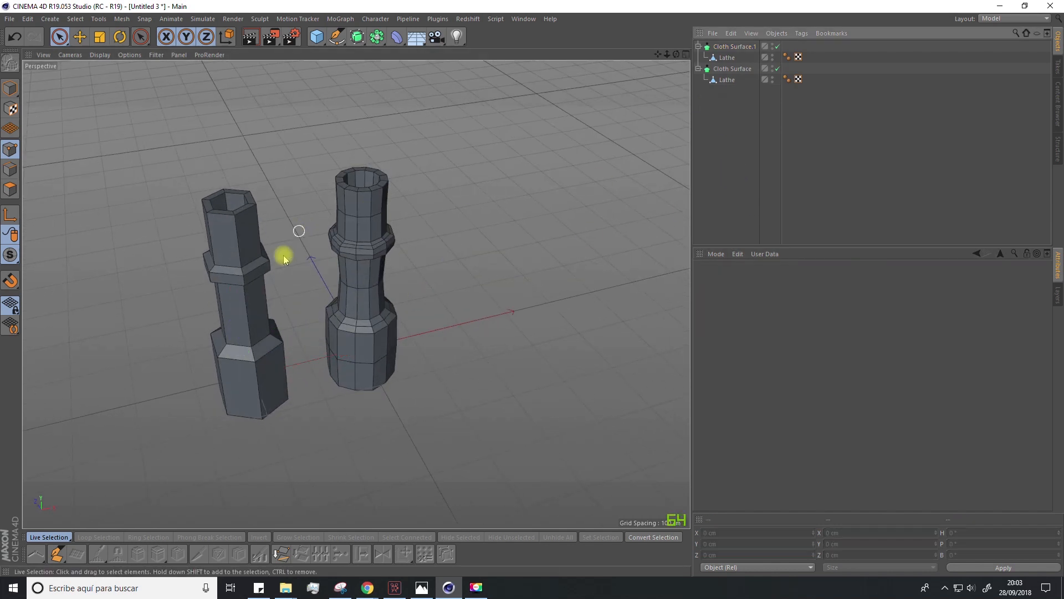
{"action": "scroll", "coordinate": [247, 281], "scroll_direction": "up", "scroll_amount": 2}
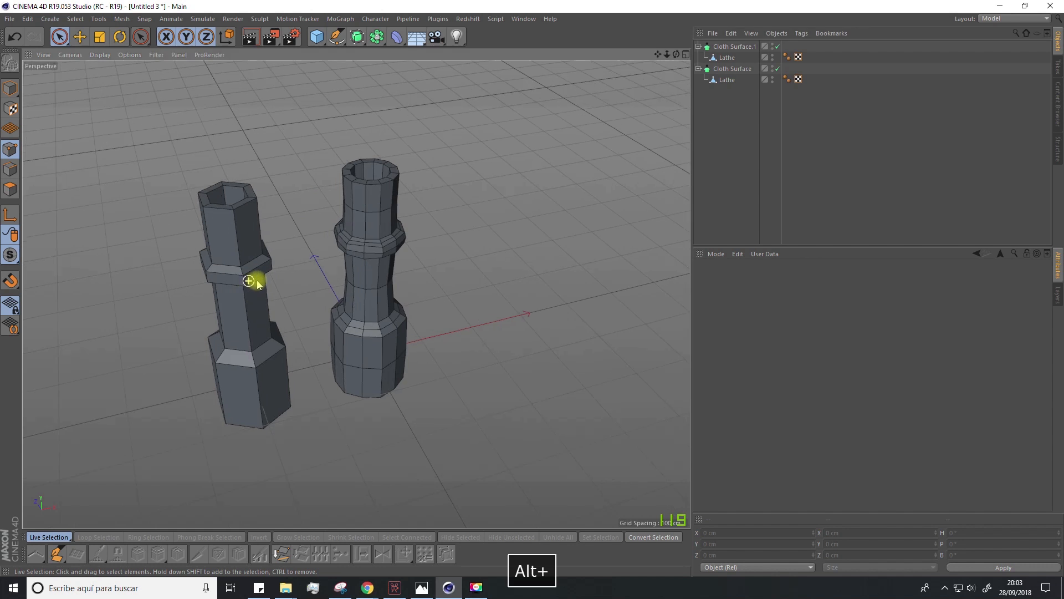
Copy the cannon with 0 subdivisions and paste it into the open barco.c4d ship project.
{"action": "left_click", "coordinate": [722, 69]}
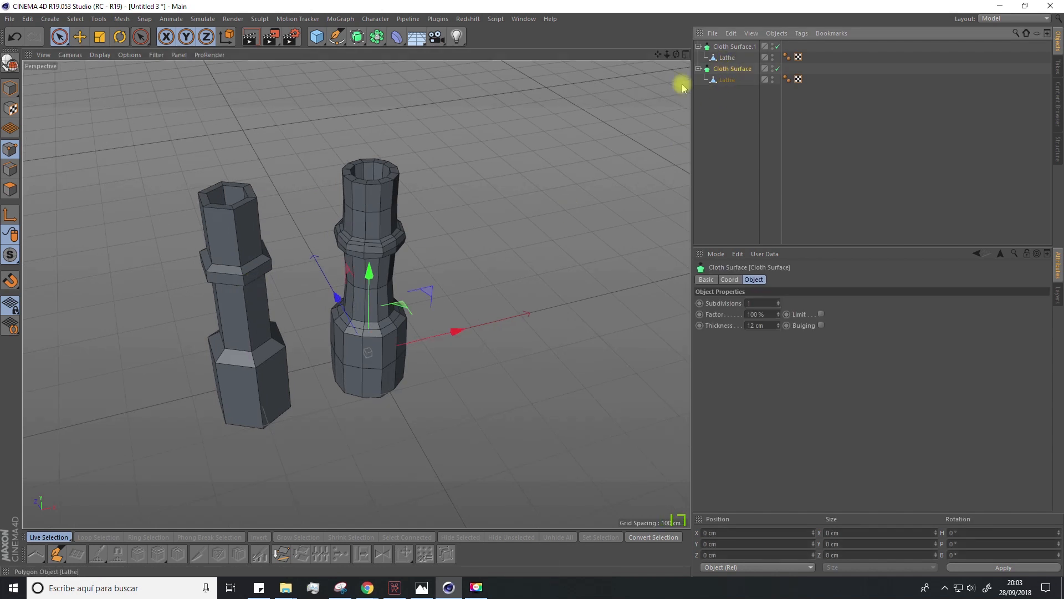
{"action": "left_click", "coordinate": [732, 47]}
{"action": "left_click", "coordinate": [726, 57], "text": "ctrl"}
{"action": "key", "text": "ctrl+c"}
{"action": "left_click", "coordinate": [516, 20]}
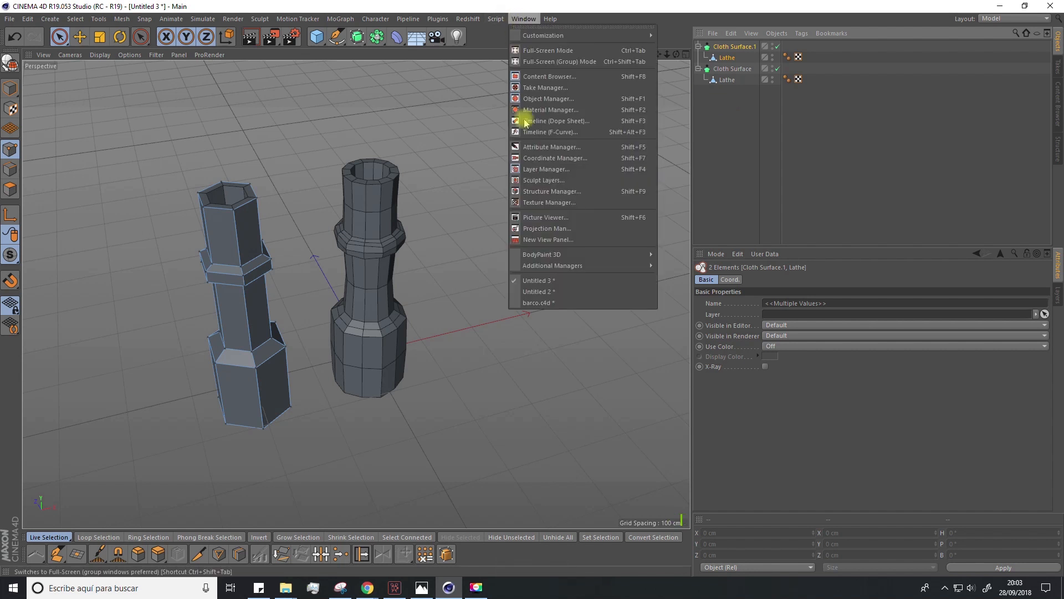
{"action": "left_click", "coordinate": [541, 302]}
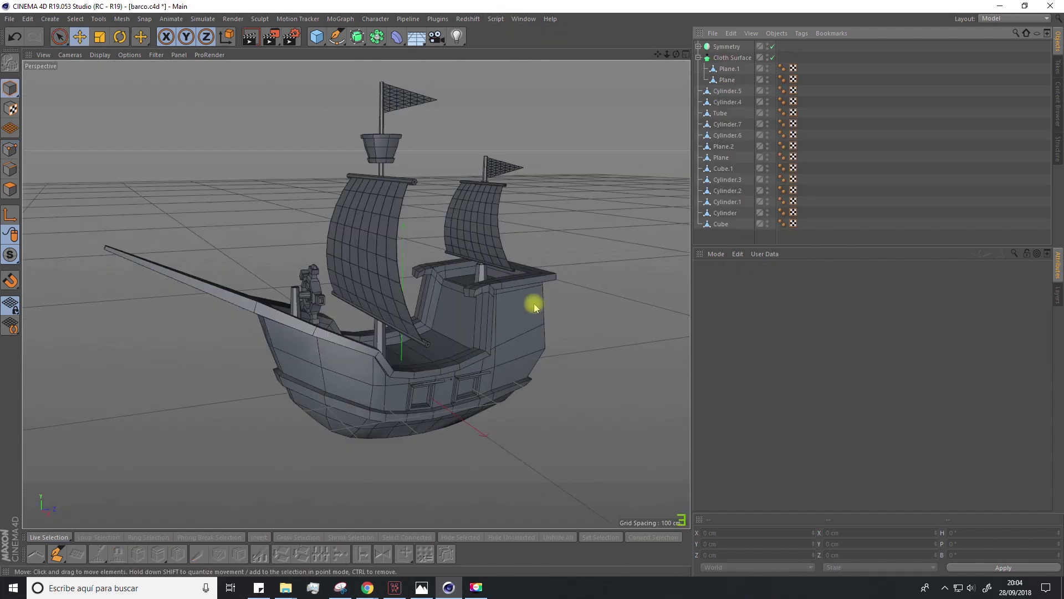
{"action": "key", "text": "ctrl+v"}
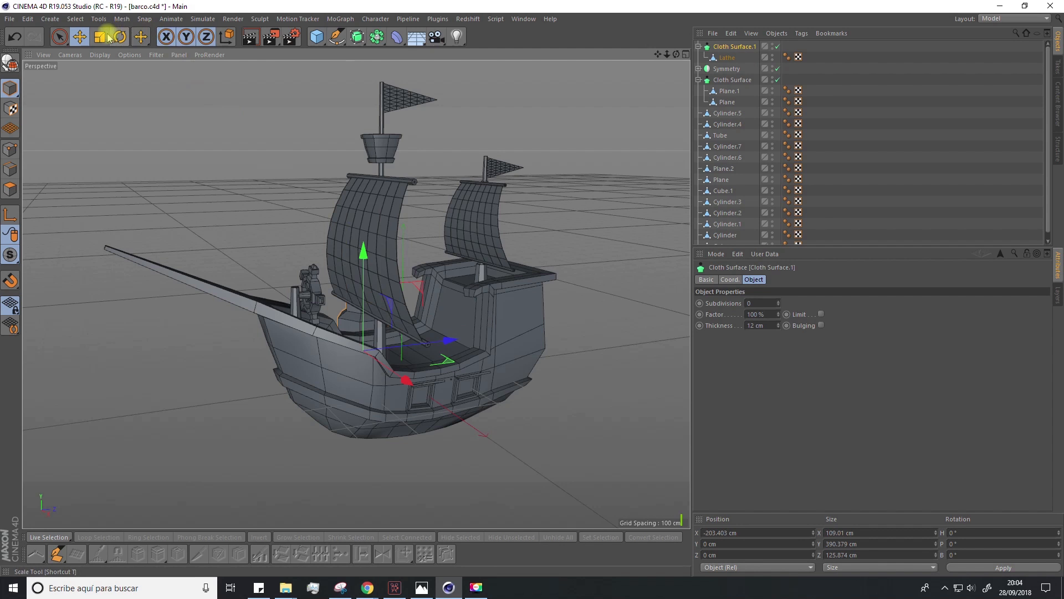
Move the pasted cannon out of the ship to about X 213 cm, bank it 90°, and scale it down to about 137 cm long.
{"action": "left_click_drag", "start_coordinate": [406, 380], "coordinate": [493, 470]}
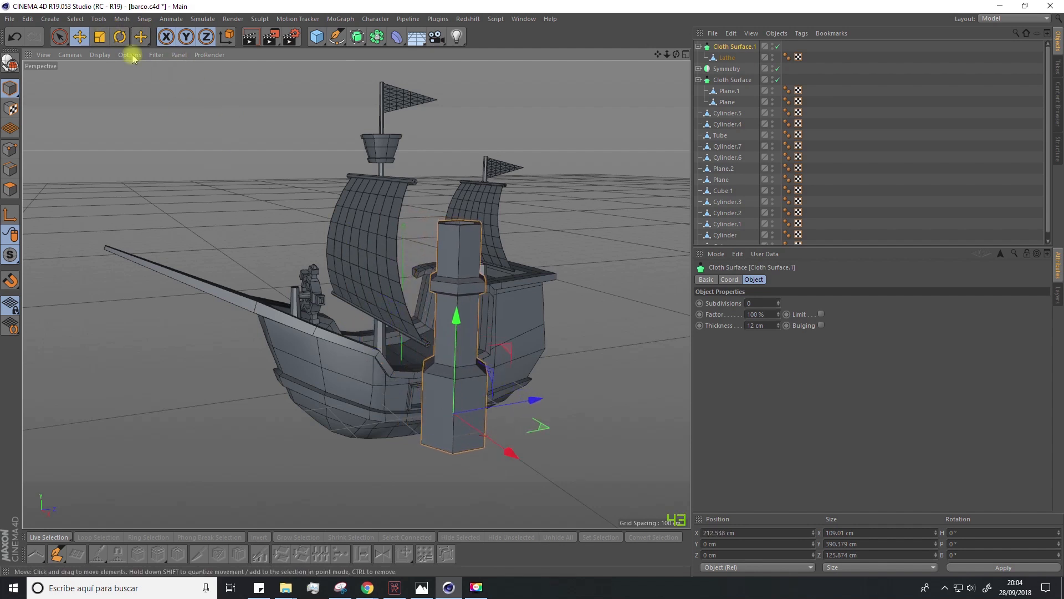
{"action": "left_click", "coordinate": [120, 36]}
{"action": "left_click_drag", "start_coordinate": [476, 380], "coordinate": [477, 481]}
{"action": "left_click_drag", "start_coordinate": [541, 416], "coordinate": [486, 250], "text": "alt"}
{"action": "left_click", "coordinate": [100, 36]}
{"action": "left_click_drag", "start_coordinate": [131, 333], "coordinate": [37, 419]}
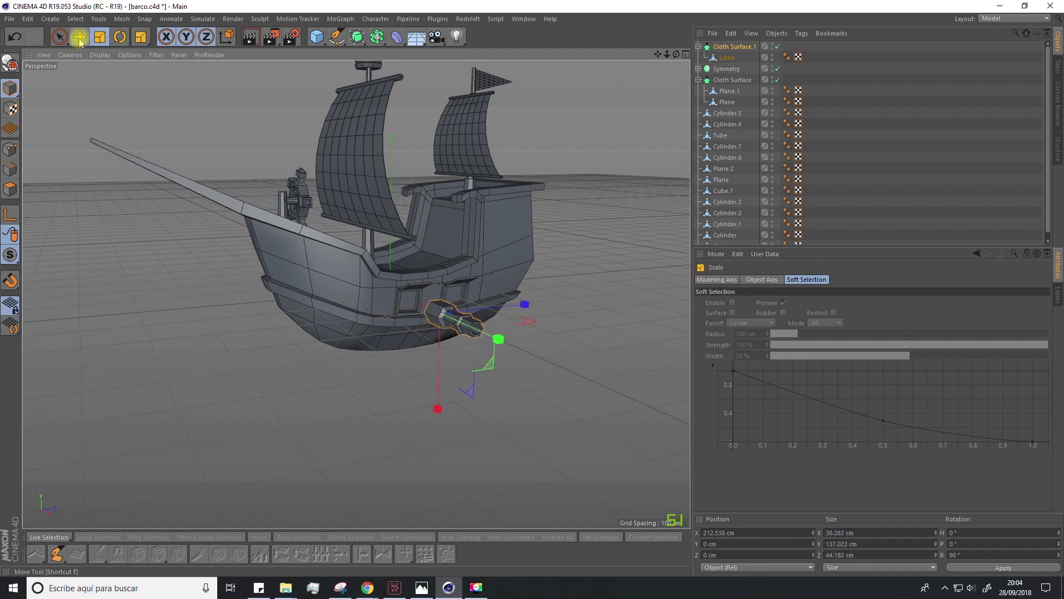
Move the cannon up to the hull's forward gun port, at about X 133 cm and Z -18 cm.
{"action": "left_click", "coordinate": [80, 42]}
{"action": "scroll", "coordinate": [427, 276], "scroll_direction": "up", "scroll_amount": 3}
{"action": "left_click_drag", "start_coordinate": [466, 360], "coordinate": [471, 387], "text": "alt"}
{"action": "left_click_drag", "start_coordinate": [562, 390], "coordinate": [459, 306]}
{"action": "middle_click_drag", "start_coordinate": [464, 342], "coordinate": [377, 253], "text": "alt"}
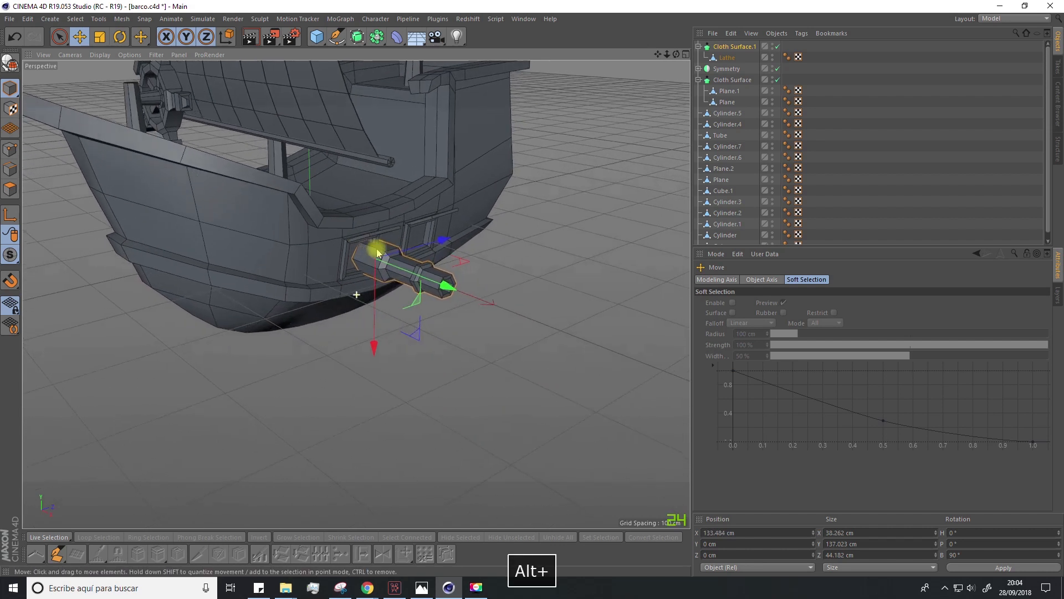
{"action": "scroll", "coordinate": [427, 271], "scroll_direction": "up", "scroll_amount": 3}
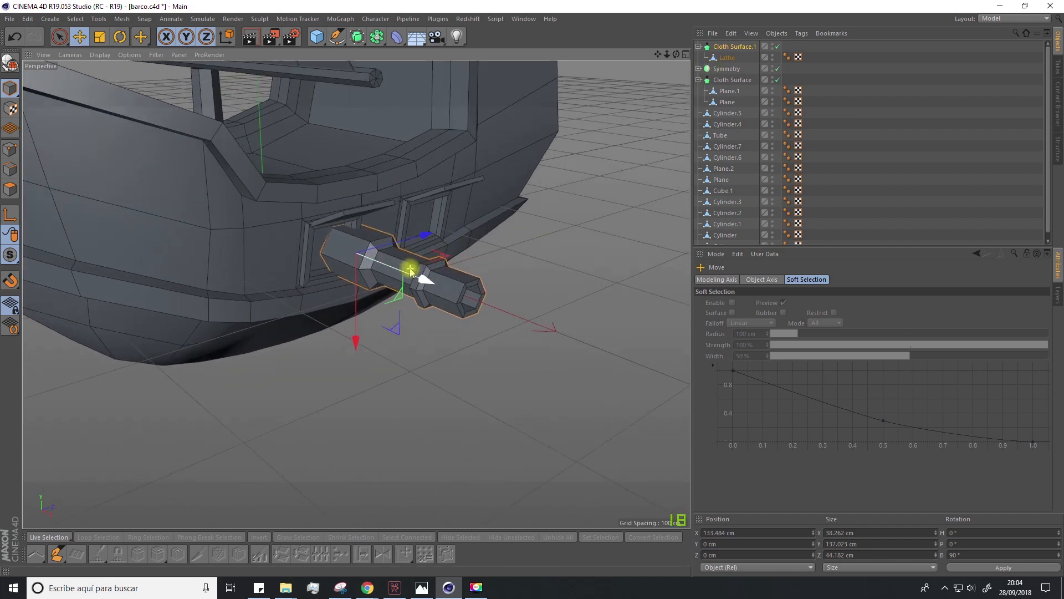
{"action": "left_click_drag", "start_coordinate": [424, 239], "coordinate": [406, 238]}
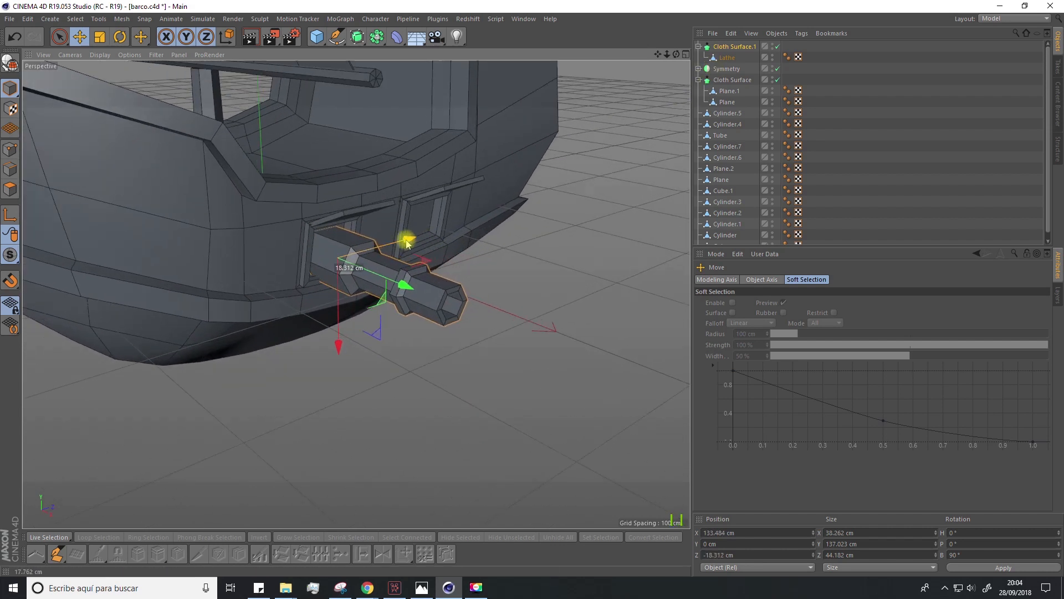
Shrink the cannon to about 66 cm long and fit it into the forward gun port at about X 122, Y 7, Z -20 cm.
{"action": "left_click", "coordinate": [100, 37]}
{"action": "left_click_drag", "start_coordinate": [344, 416], "coordinate": [236, 446]}
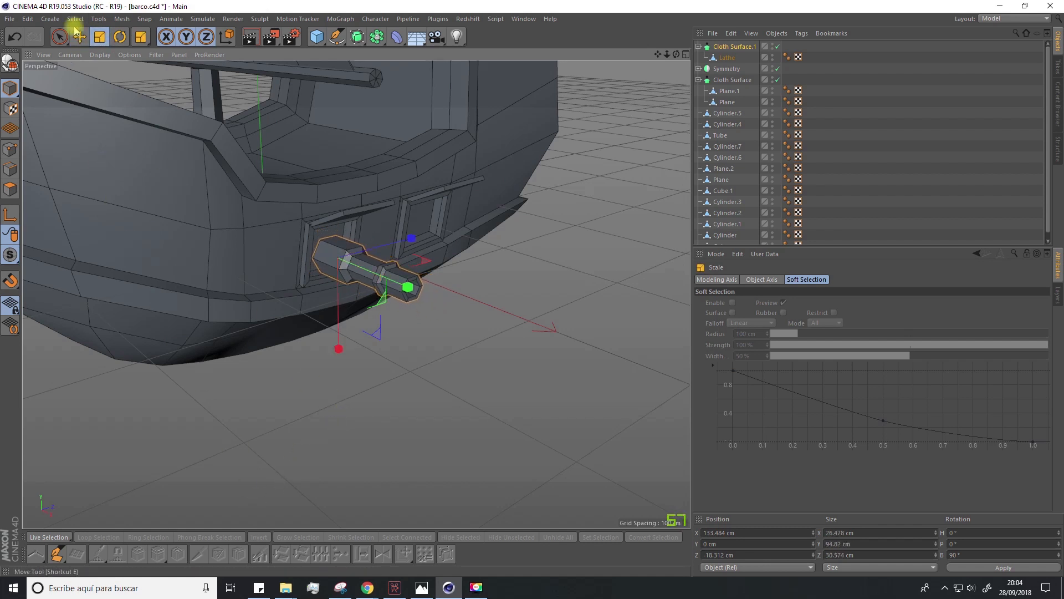
{"action": "left_click", "coordinate": [78, 39]}
{"action": "left_click_drag", "start_coordinate": [405, 287], "coordinate": [394, 285]}
{"action": "left_click_drag", "start_coordinate": [388, 326], "coordinate": [345, 321], "text": "alt"}
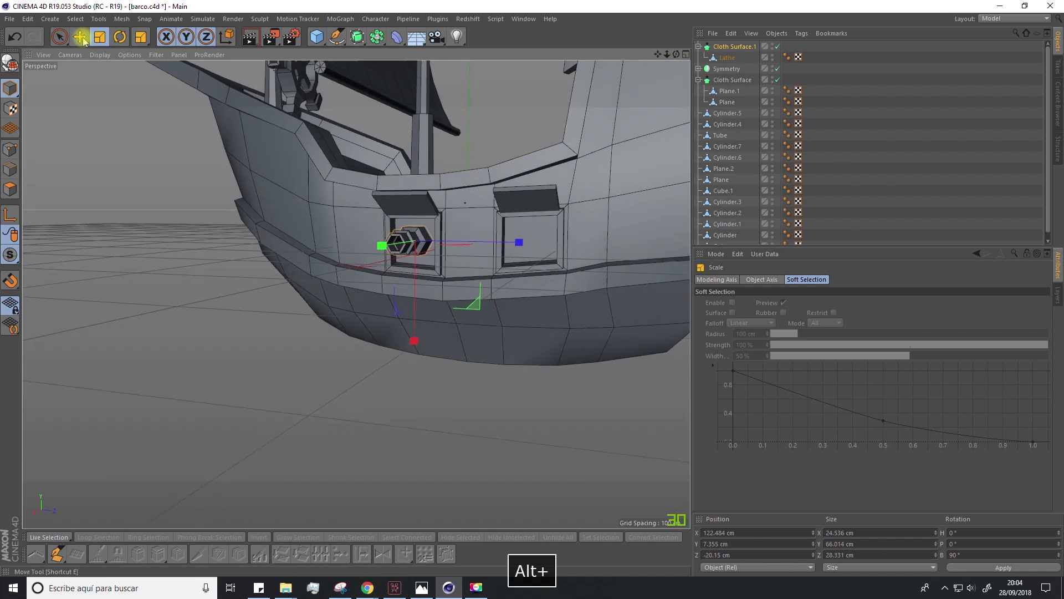
Duplicate the cannon along Z into the second gun port, at about Z 80 cm.
{"action": "left_click", "coordinate": [81, 37]}
{"action": "left_click_drag", "start_coordinate": [192, 199], "coordinate": [211, 205], "text": "alt"}
{"action": "left_click_drag", "start_coordinate": [518, 247], "coordinate": [546, 270], "text": "ctrl"}
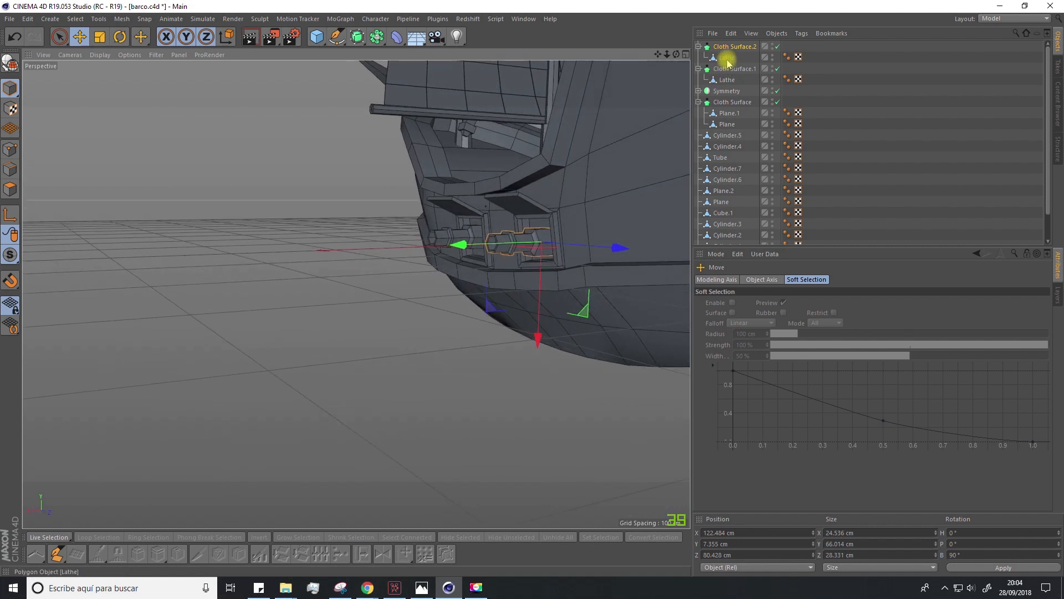
Select both cannons and tilt them together to a bank of about 85.5°.
{"action": "left_click", "coordinate": [450, 236], "text": "shift"}
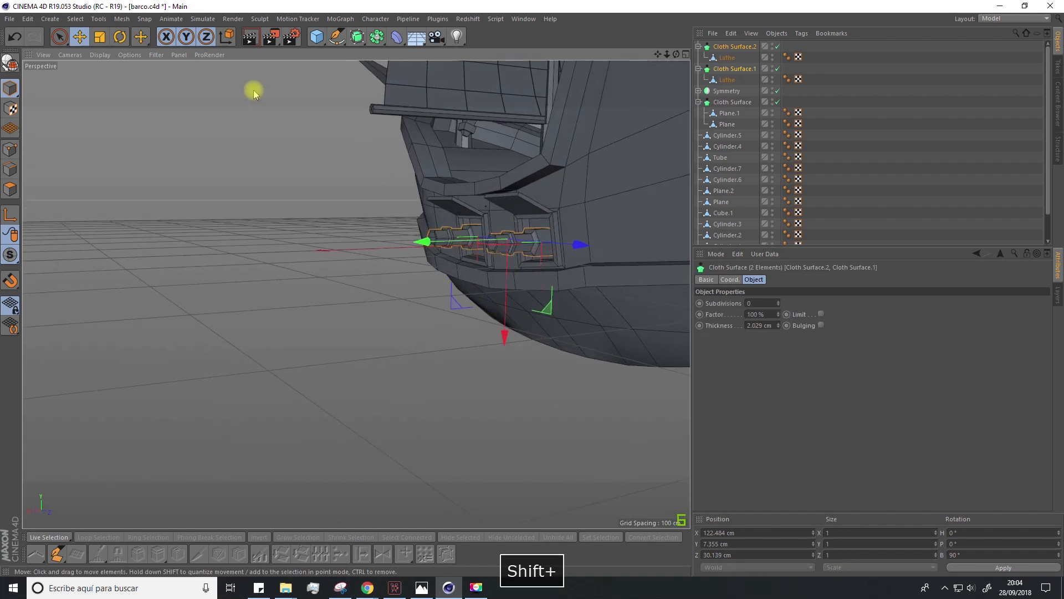
{"action": "left_click", "coordinate": [118, 36]}
{"action": "left_click_drag", "start_coordinate": [465, 208], "coordinate": [657, 155]}
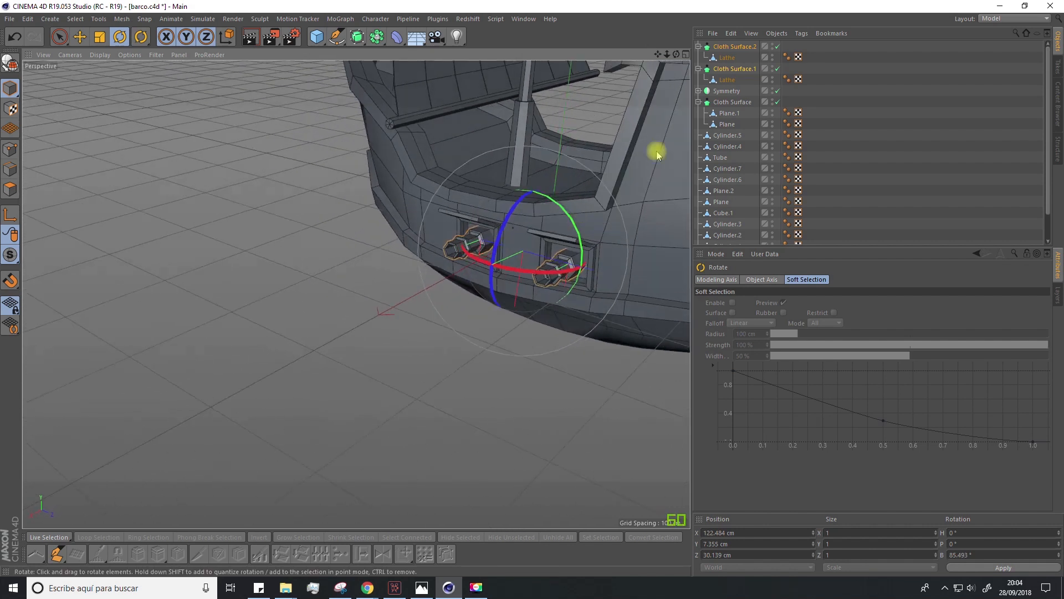
Group both Cloth Surface cannons and their Lathe children under one Null.
{"action": "left_click", "coordinate": [720, 47]}
{"action": "left_click", "coordinate": [724, 80], "text": "shift"}
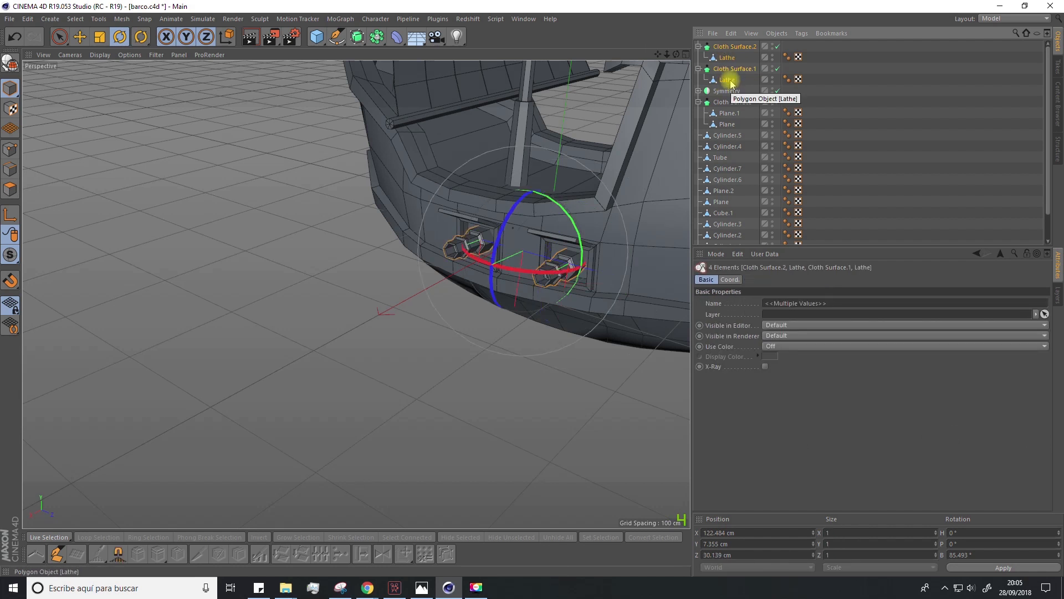
{"action": "right_click", "coordinate": [730, 82]}
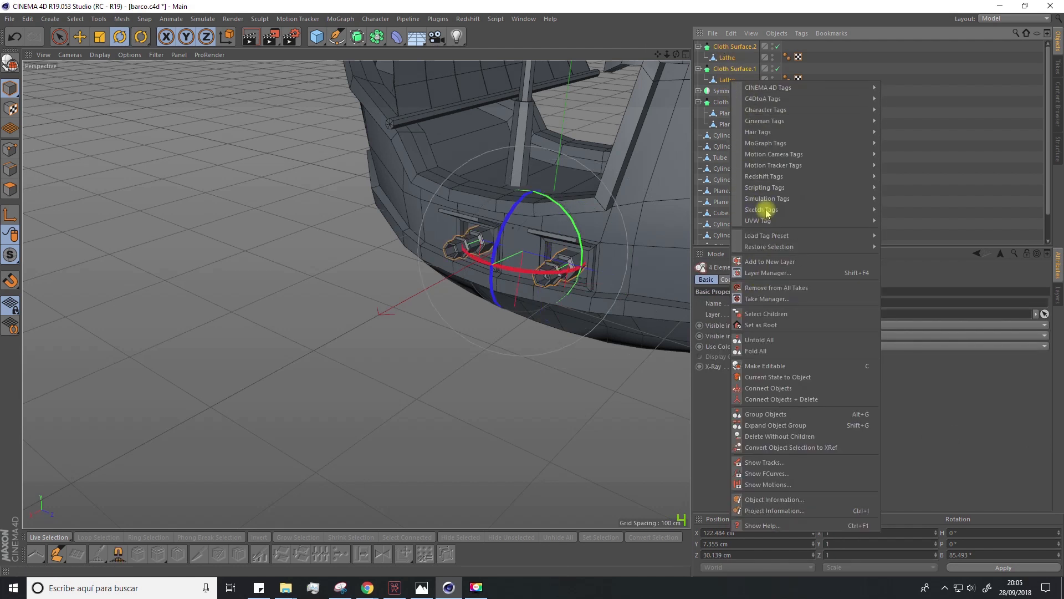
{"action": "left_click", "coordinate": [774, 414]}
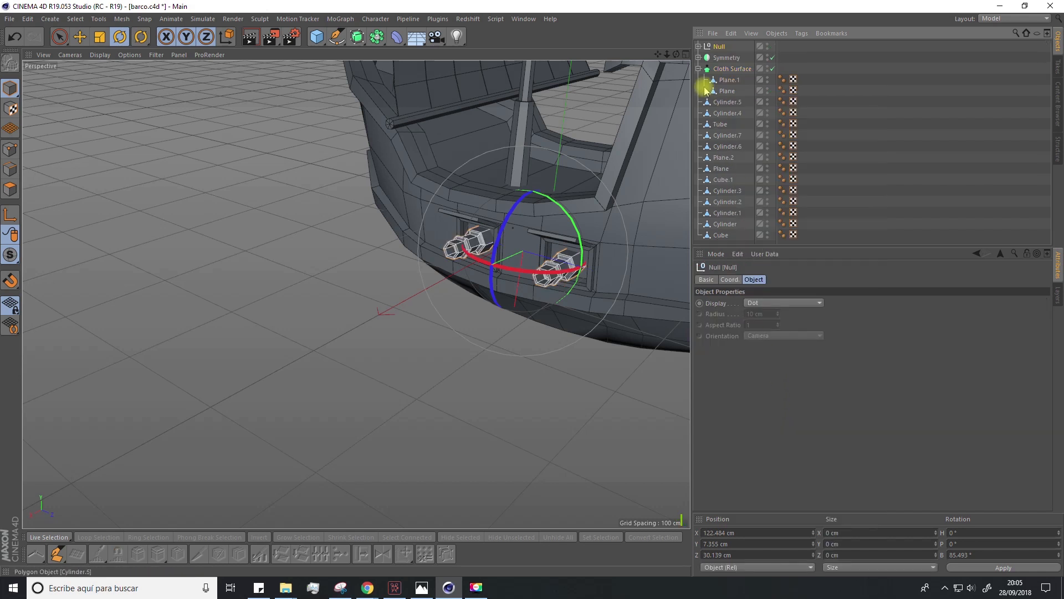
Add a Symmetry object and nest the cannons' Null under it to mirror them to the ship's other side.
{"action": "left_click_drag", "start_coordinate": [359, 37], "coordinate": [513, 90]}
{"action": "left_click_drag", "start_coordinate": [714, 62], "coordinate": [724, 45]}
{"action": "left_click_drag", "start_coordinate": [589, 178], "coordinate": [310, 333], "text": "alt"}
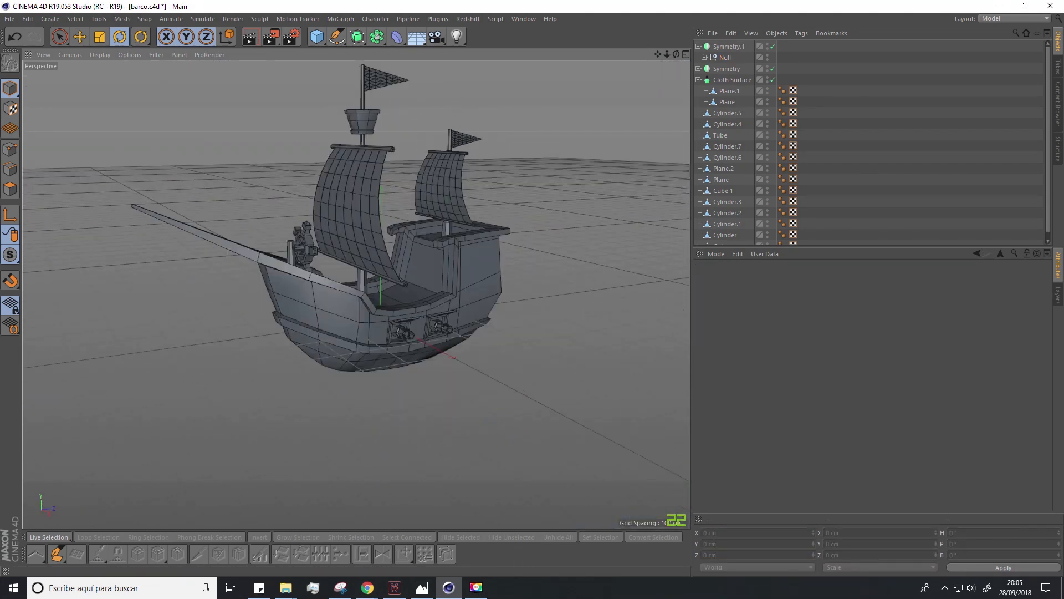
Check the cannons in their gun ports and switch to the open Untitled 3 project holding the original cannons.
{"action": "scroll", "coordinate": [414, 362], "scroll_direction": "up", "scroll_amount": 6}
{"action": "left_click_drag", "start_coordinate": [403, 266], "coordinate": [413, 290], "text": "alt"}
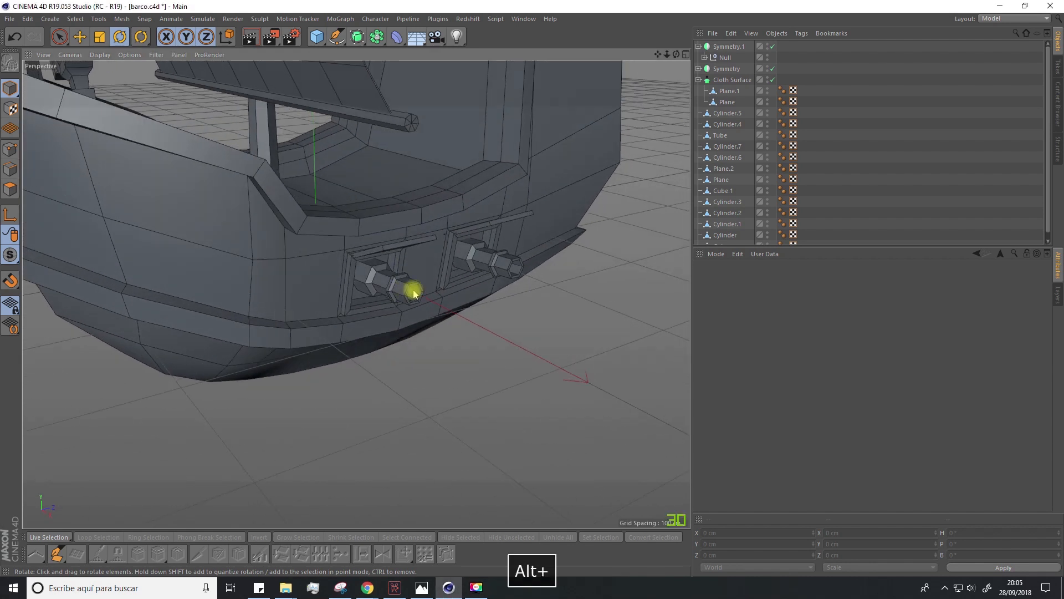
{"action": "left_click", "coordinate": [523, 18]}
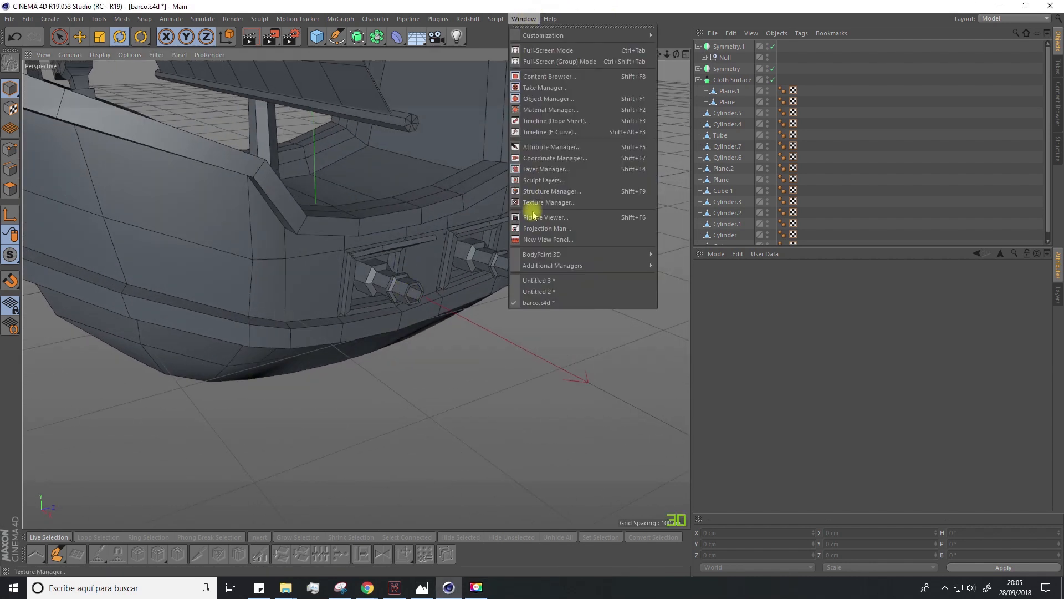
{"action": "left_click", "coordinate": [535, 281]}
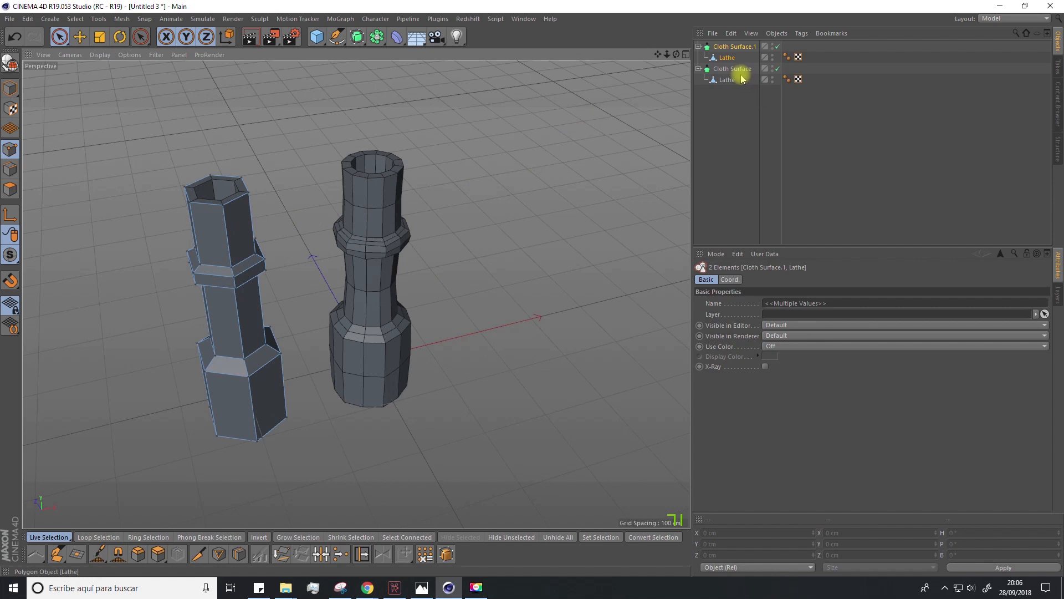
{"action": "left_click_drag", "start_coordinate": [255, 235], "coordinate": [175, 171], "text": "alt"}
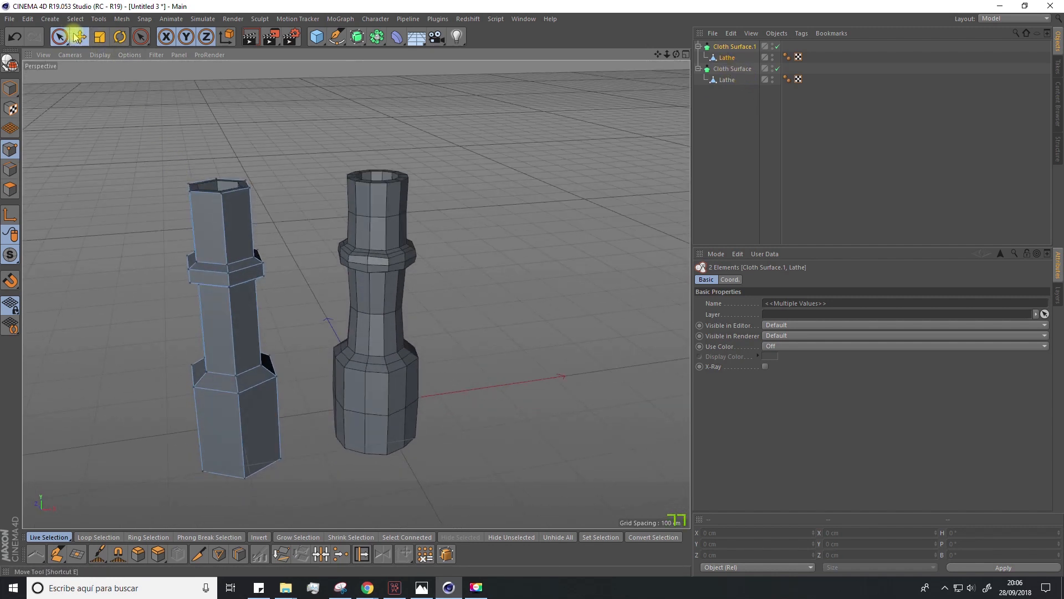
{"action": "left_click_drag", "start_coordinate": [60, 37], "coordinate": [86, 114]}
{"action": "left_click", "coordinate": [133, 148]}
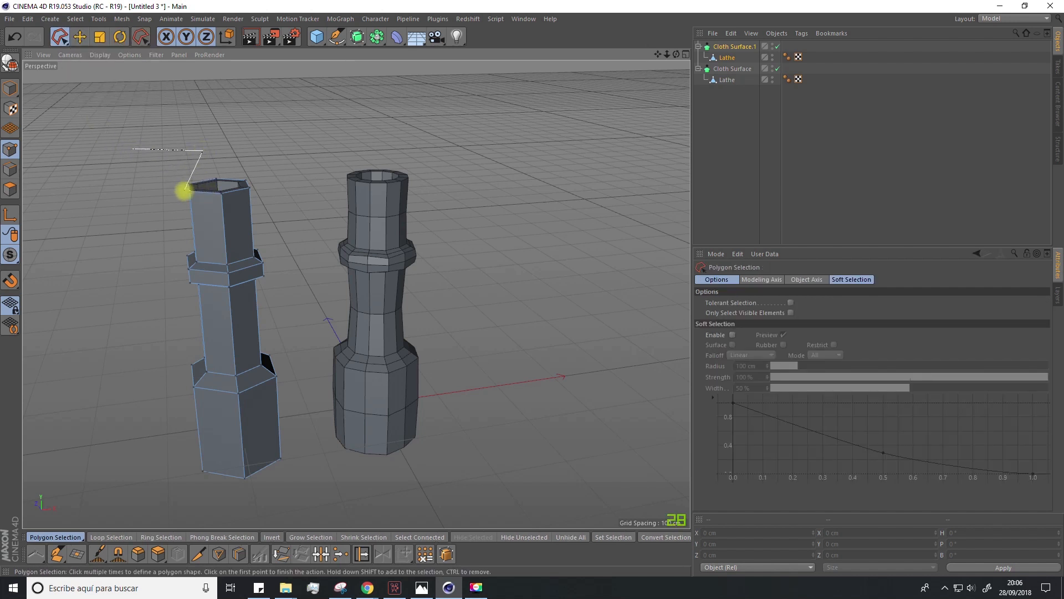
{"action": "key", "text": "Escape"}
Select the muzzle rim points of the cannon with 0 subdivisions using Rectangle Selection and scale them.
{"action": "left_click_drag", "start_coordinate": [60, 37], "coordinate": [91, 66]}
{"action": "left_click_drag", "start_coordinate": [131, 126], "coordinate": [280, 217]}
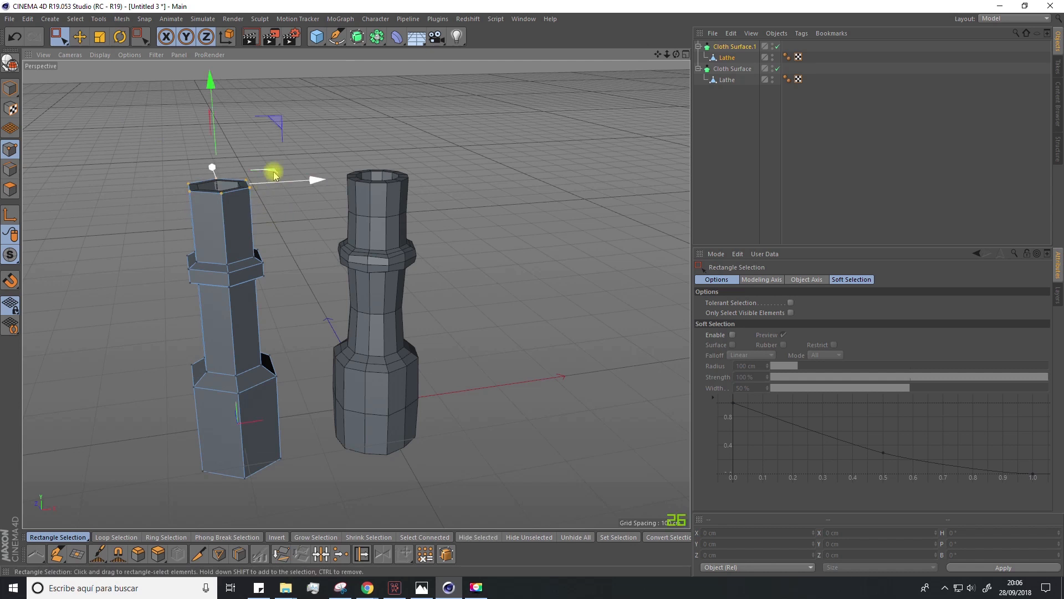
{"action": "key", "text": "t"}
{"action": "left_click_drag", "start_coordinate": [283, 139], "coordinate": [317, 184]}
{"action": "left_click_drag", "start_coordinate": [256, 162], "coordinate": [272, 252], "text": "alt"}
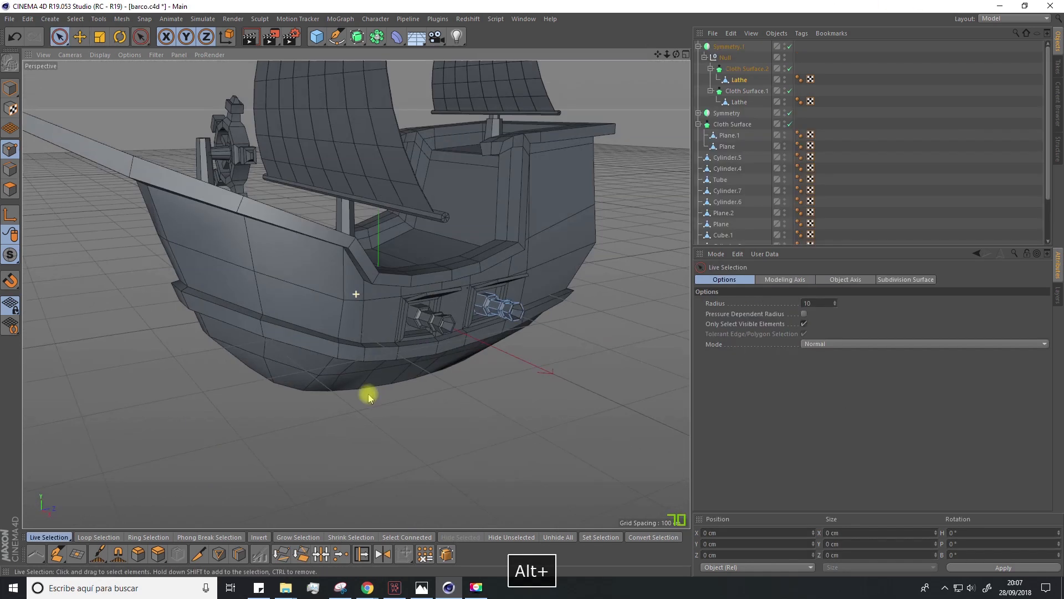
Deselect the cannon in barco.c4d and inspect the whole ship from above and from the side.
{"action": "left_click_drag", "start_coordinate": [368, 394], "coordinate": [459, 442], "text": "alt"}
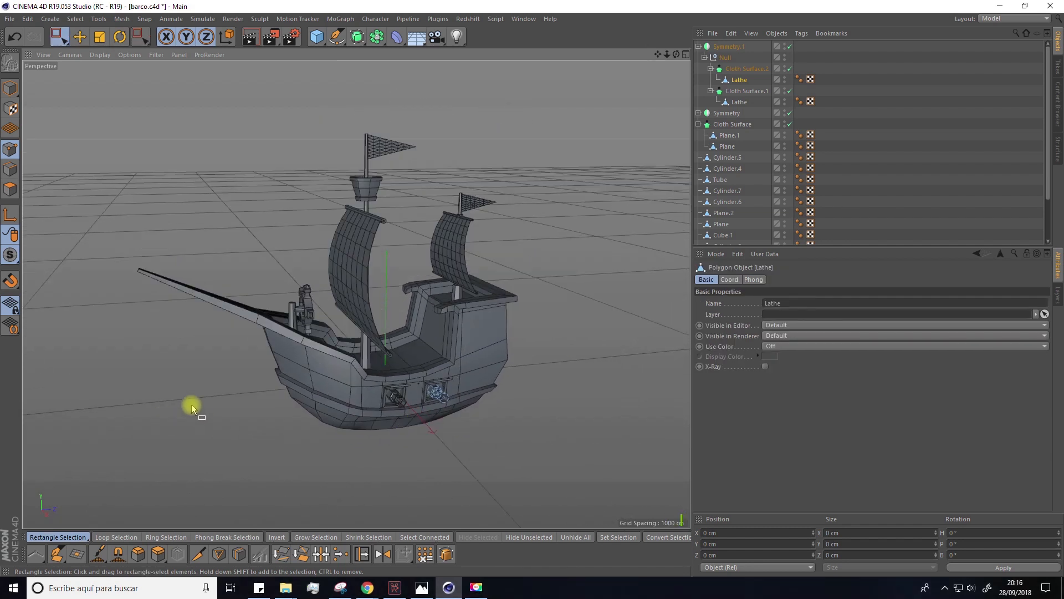
{"action": "left_click", "coordinate": [570, 252]}
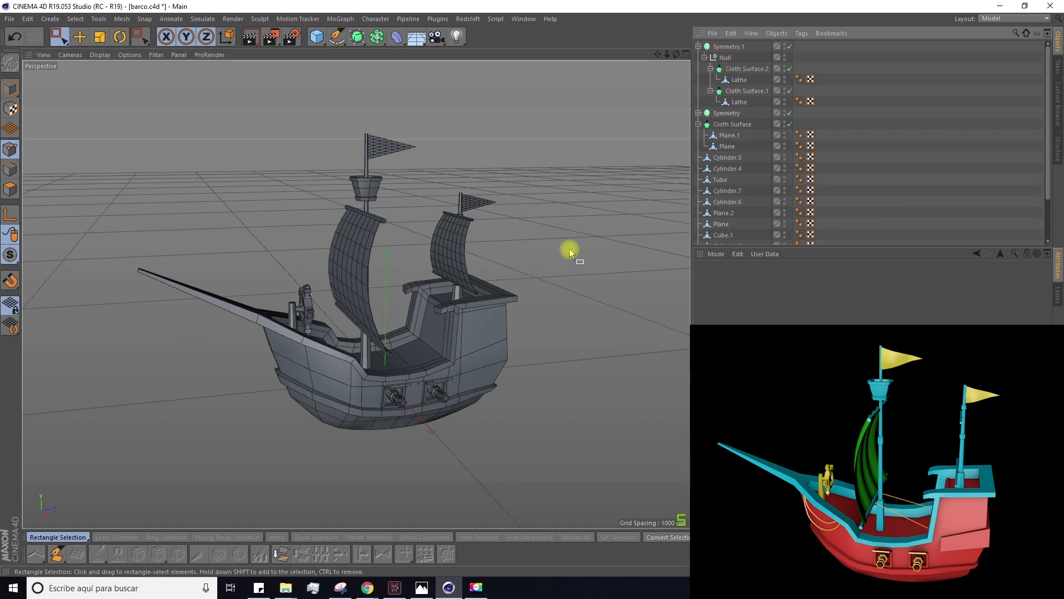
{"action": "left_click_drag", "start_coordinate": [520, 333], "coordinate": [476, 380], "text": "alt"}
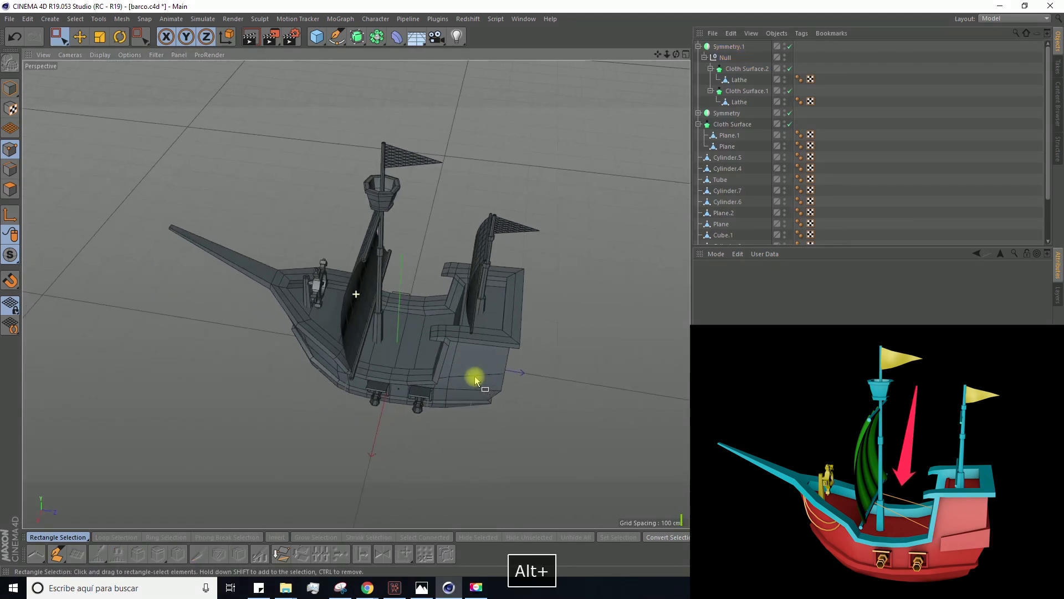
{"action": "left_click_drag", "start_coordinate": [322, 432], "coordinate": [319, 360], "text": "alt"}
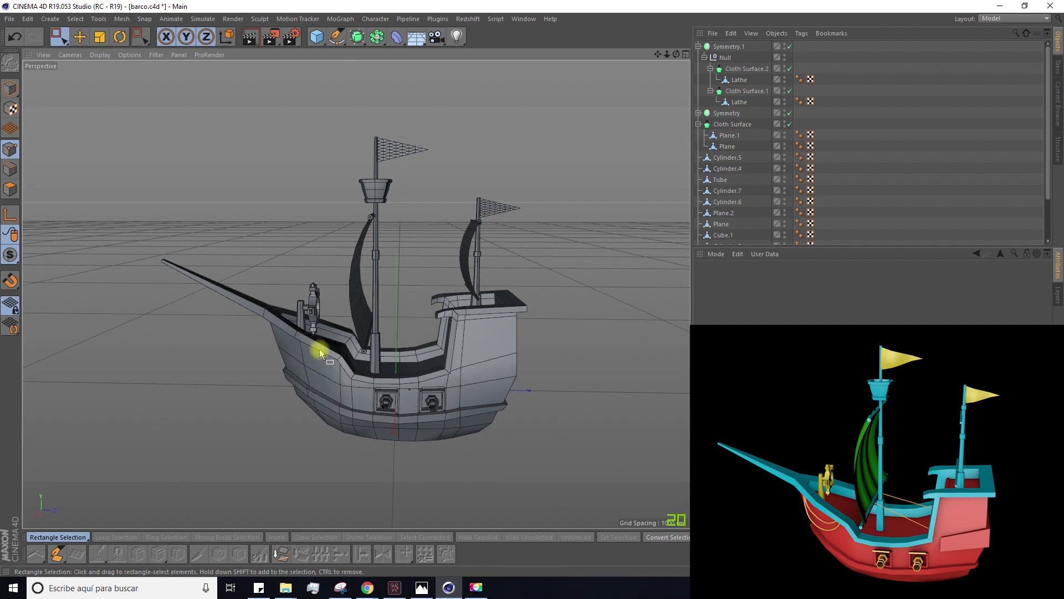
{"action": "scroll", "coordinate": [498, 292], "scroll_direction": "up", "scroll_amount": 1}
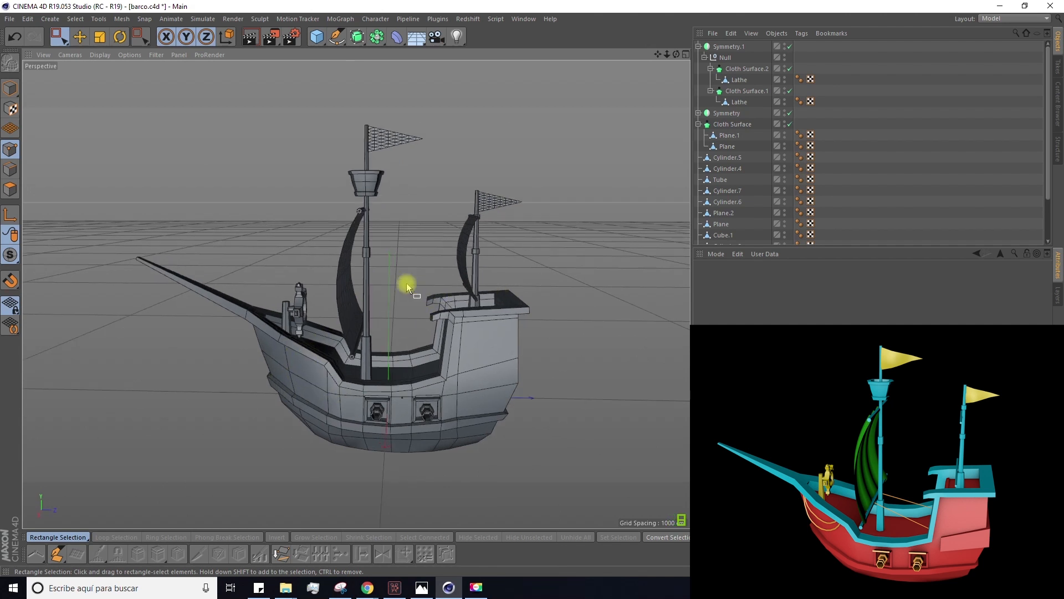
{"action": "left_click_drag", "start_coordinate": [407, 283], "coordinate": [417, 275], "text": "alt"}
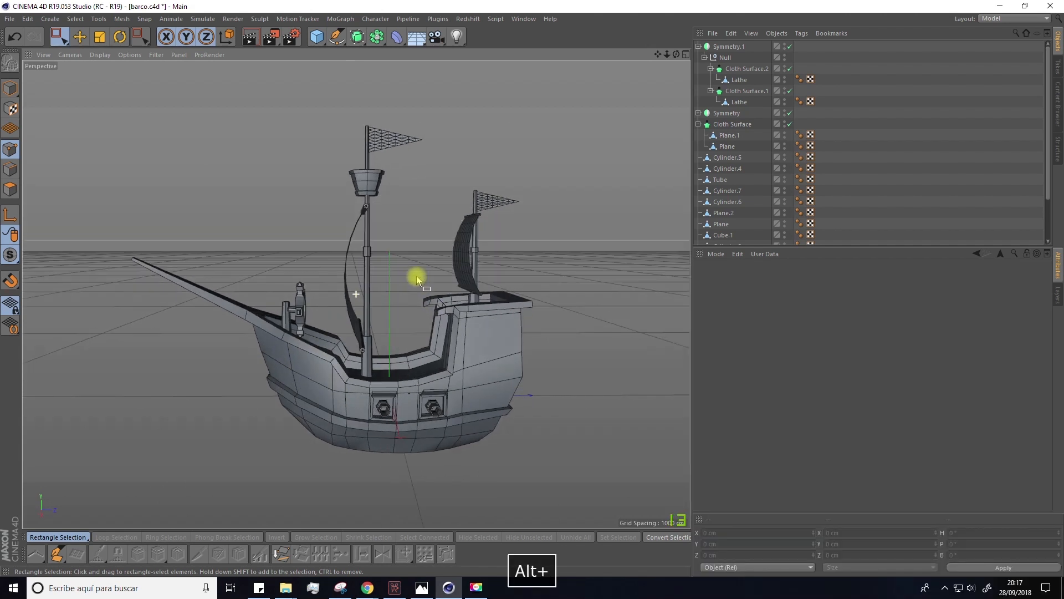
In the Right view, draw a straight two-point Bezier Pen spline from the main mast down to the foot of the raised stern.
{"action": "left_click", "coordinate": [336, 44]}
{"action": "left_click", "coordinate": [365, 48]}
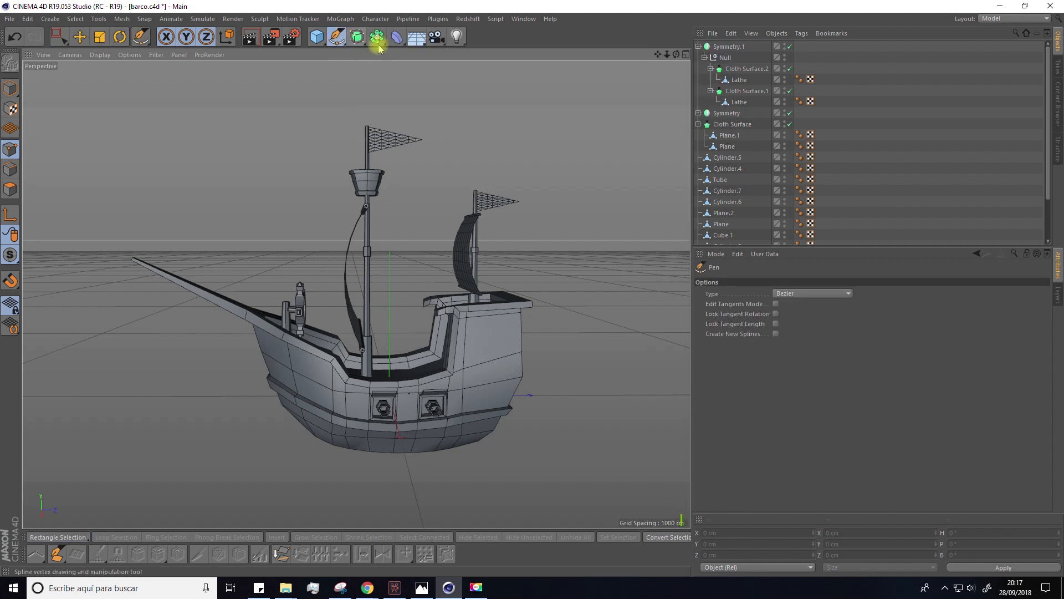
{"action": "left_click", "coordinate": [686, 54]}
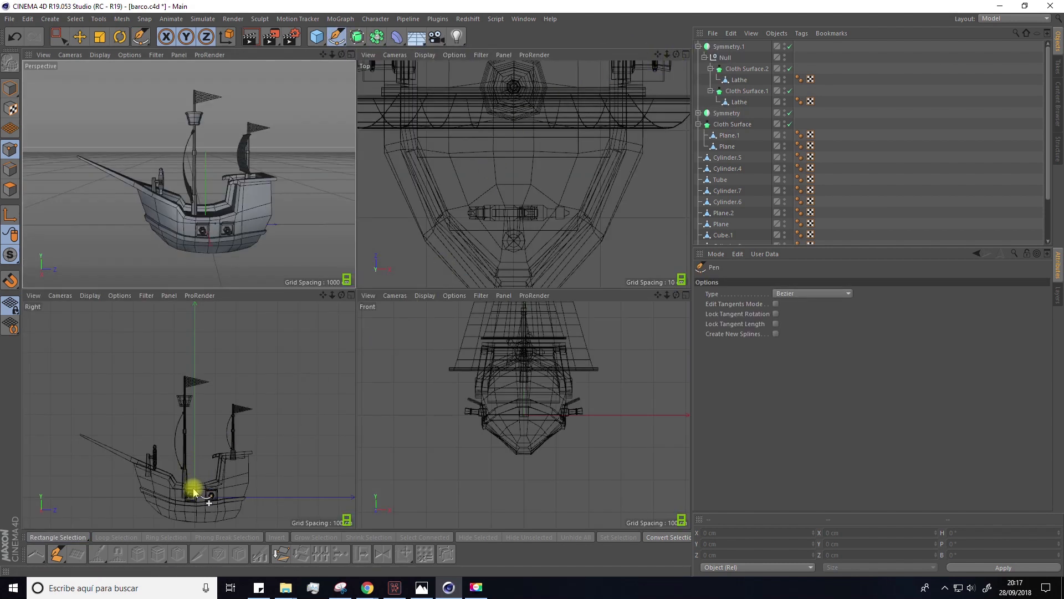
{"action": "scroll", "coordinate": [194, 488], "scroll_direction": "up", "scroll_amount": 5}
{"action": "left_click", "coordinate": [351, 295]}
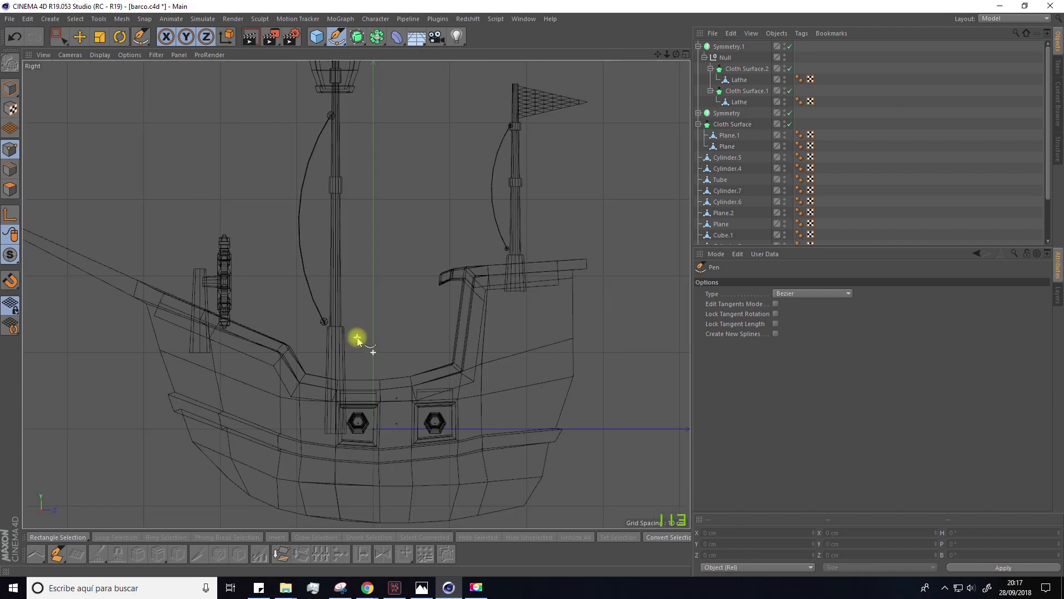
{"action": "middle_click_drag", "start_coordinate": [366, 340], "coordinate": [357, 302], "text": "alt"}
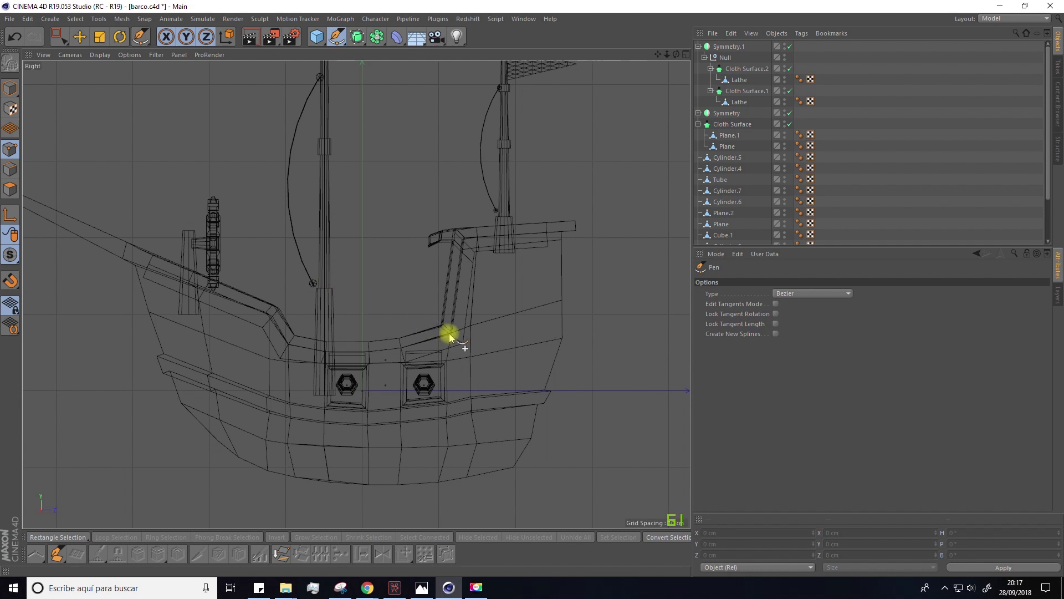
{"action": "left_click", "coordinate": [329, 275]}
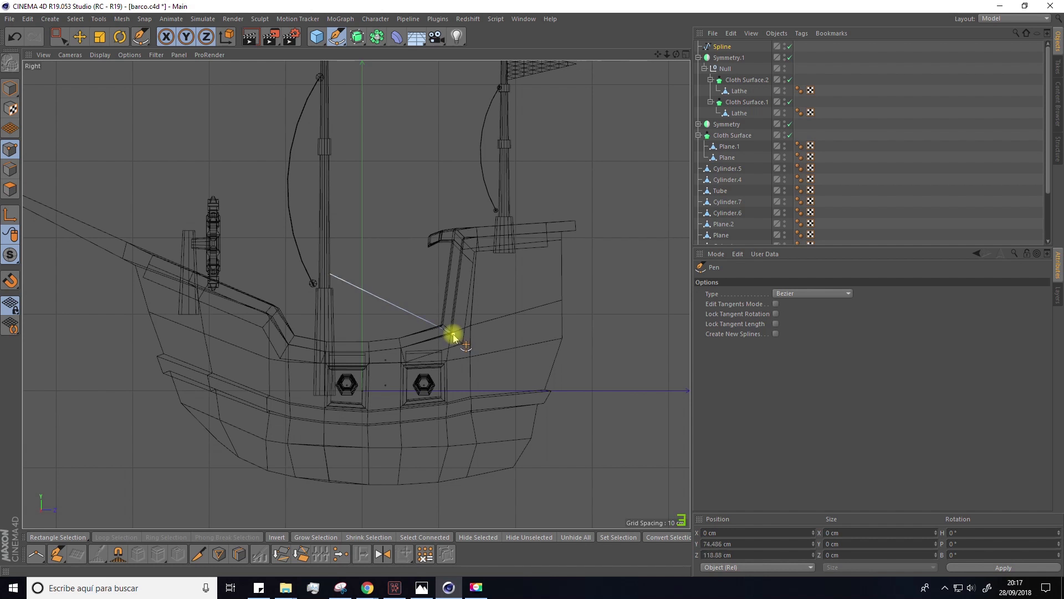
{"action": "key", "text": "Escape"}
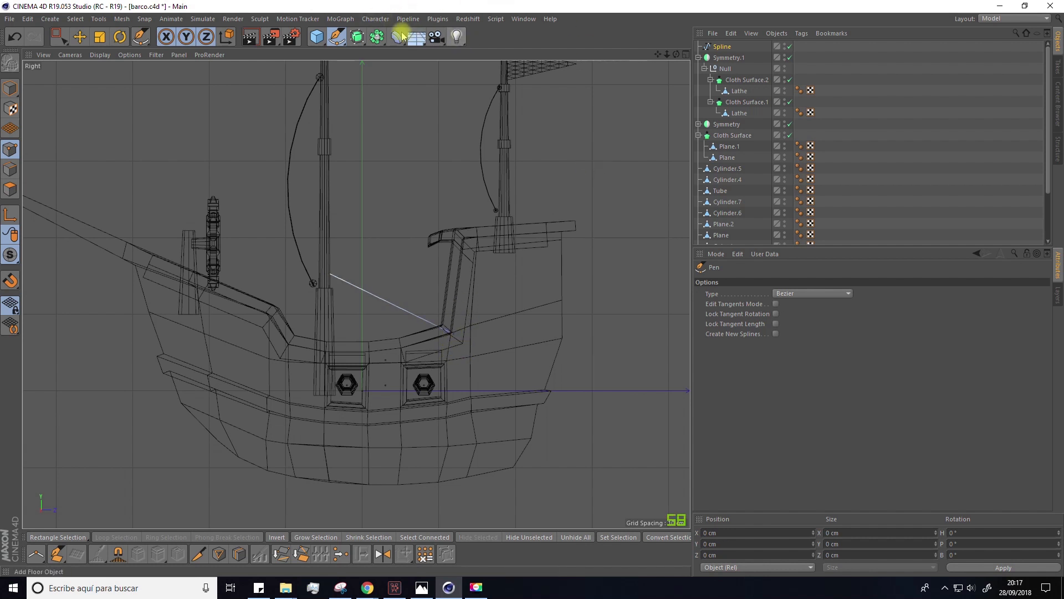
Add a Circle spline with a radius of 2 cm as the rope's cross-section.
{"action": "left_click", "coordinate": [332, 38]}
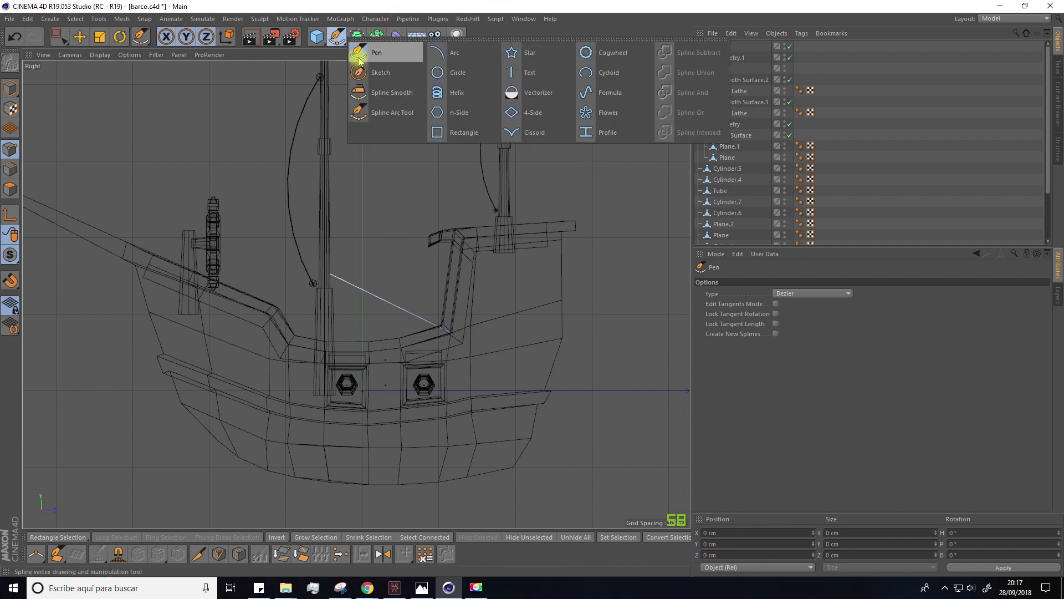
{"action": "left_click", "coordinate": [451, 74]}
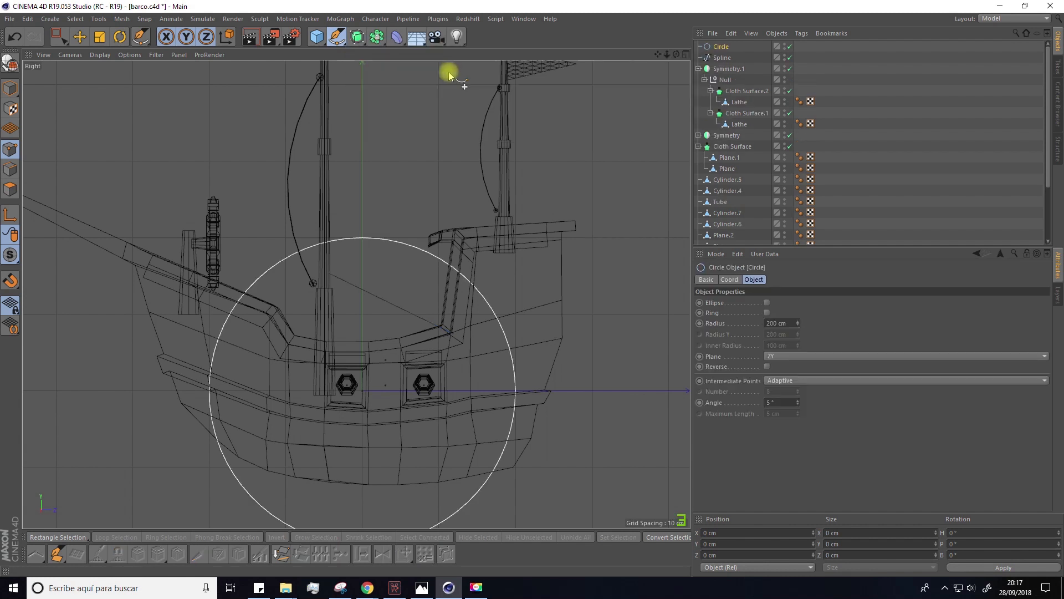
{"action": "left_click", "coordinate": [786, 322]}
{"action": "type", "text": "2"}
{"action": "key", "text": "Return"}
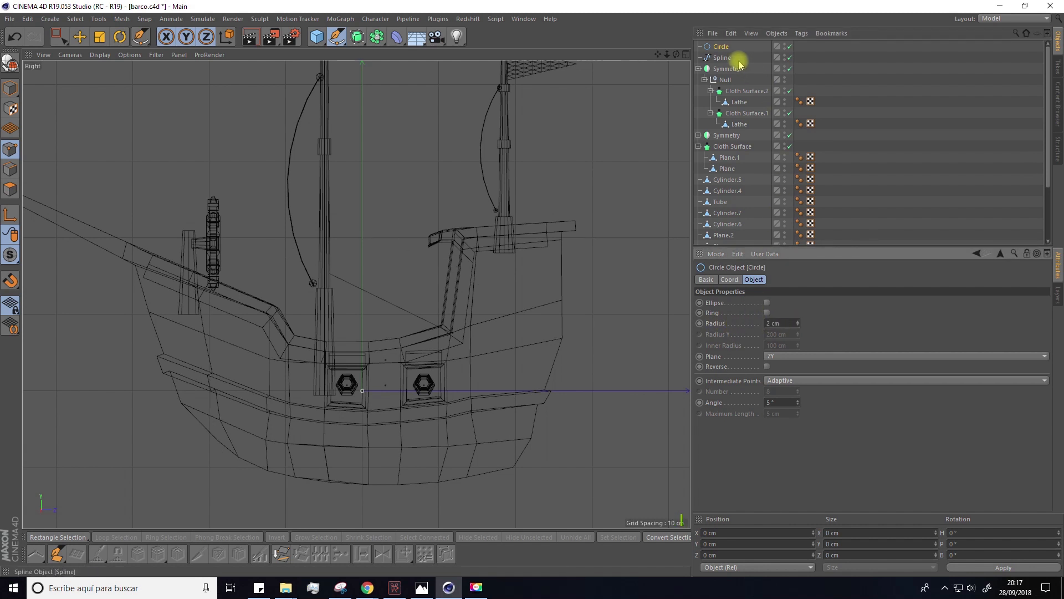
Add a Sweep object and make the circle and the rope spline its children, with the circle first.
{"action": "left_click", "coordinate": [358, 39]}
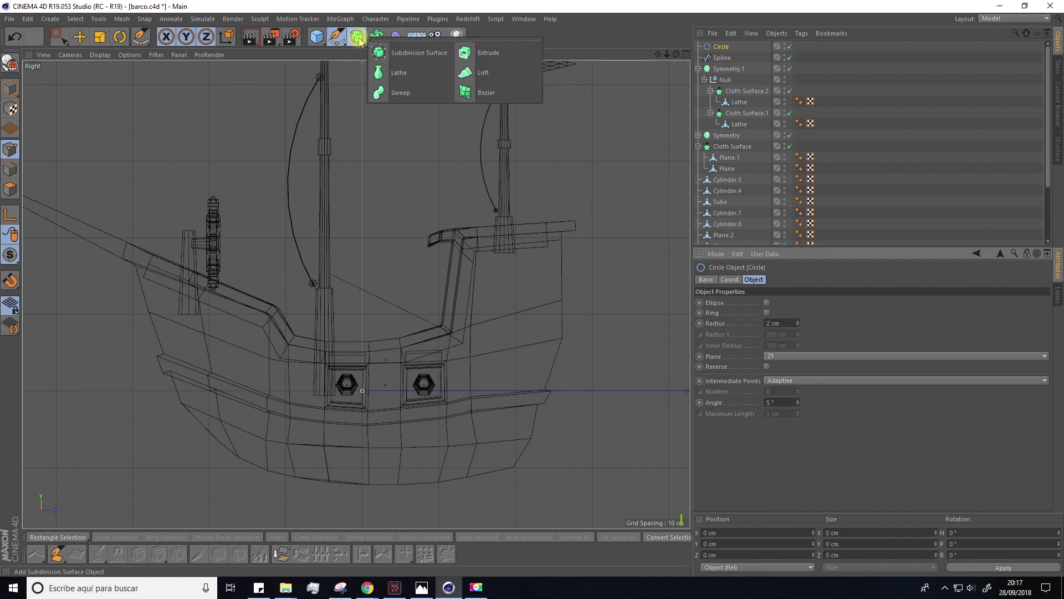
{"action": "left_click", "coordinate": [403, 92]}
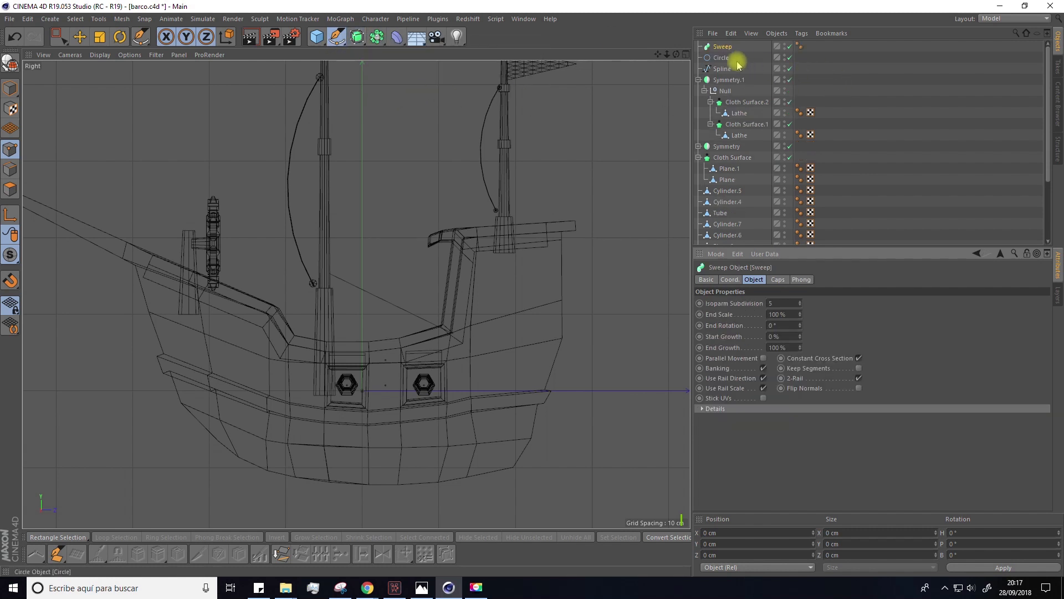
{"action": "left_click", "coordinate": [721, 58]}
{"action": "left_click_drag", "start_coordinate": [722, 68], "coordinate": [723, 49], "text": "shift"}
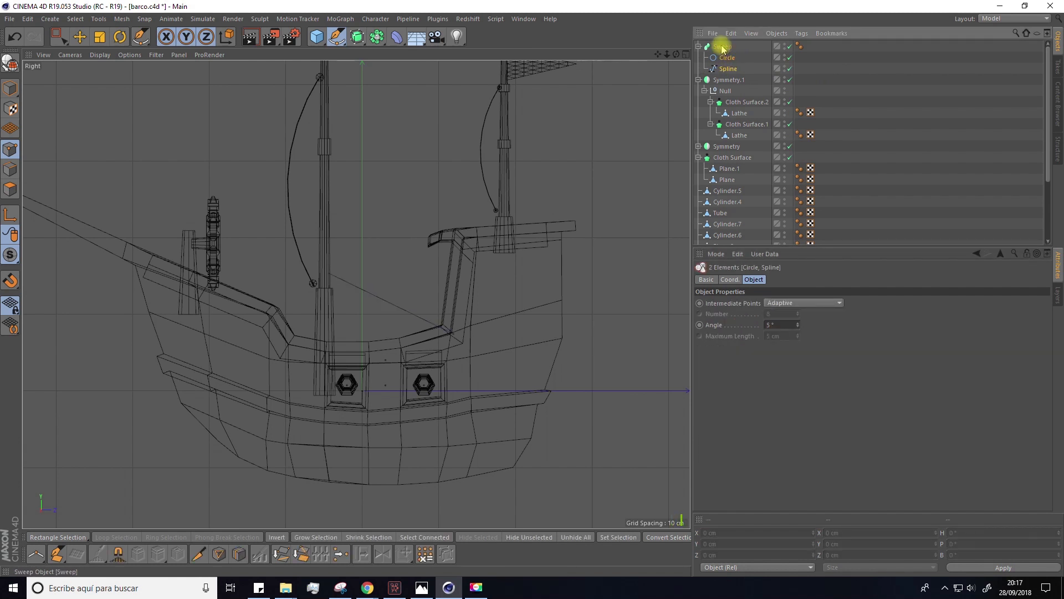
Compare the ZY and XY planes for the sweep's circle in the Perspective view and set its plane to XY.
{"action": "left_click", "coordinate": [686, 54]}
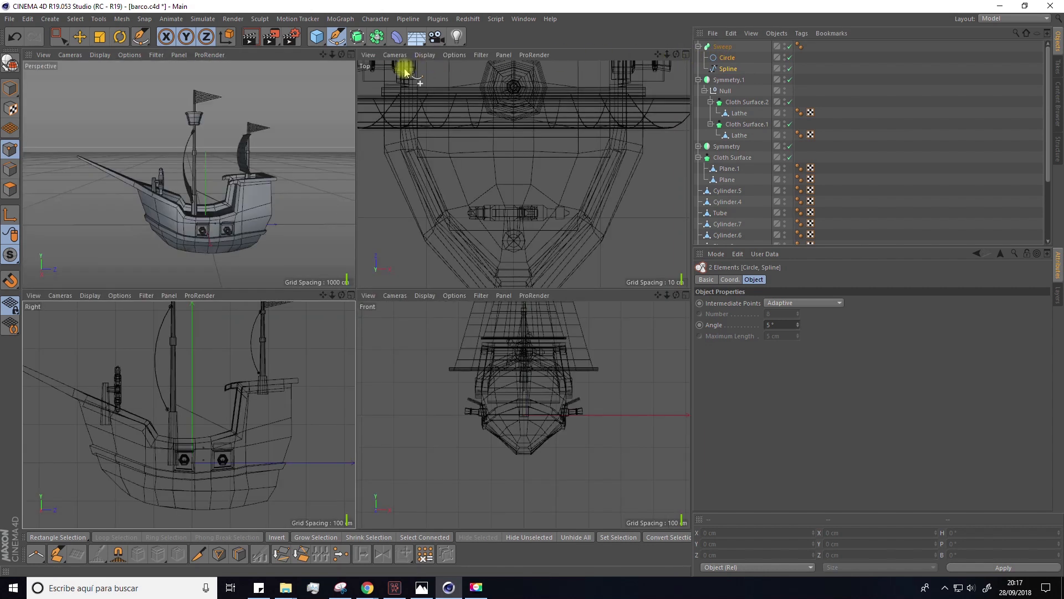
{"action": "left_click", "coordinate": [350, 55]}
{"action": "scroll", "coordinate": [351, 357], "scroll_direction": "up", "scroll_amount": 8}
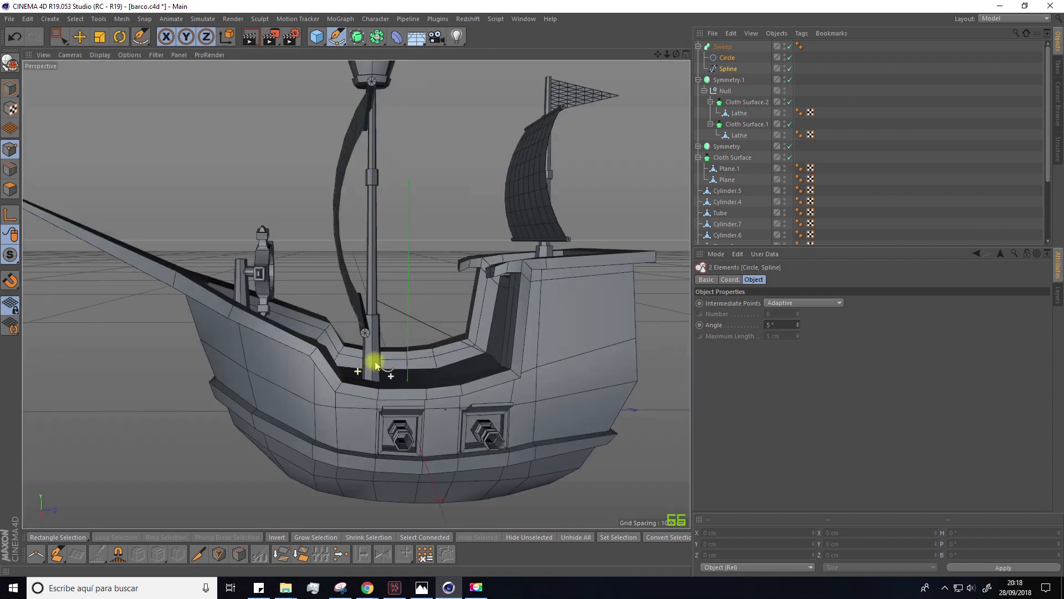
{"action": "scroll", "coordinate": [443, 302], "scroll_direction": "up", "scroll_amount": 5}
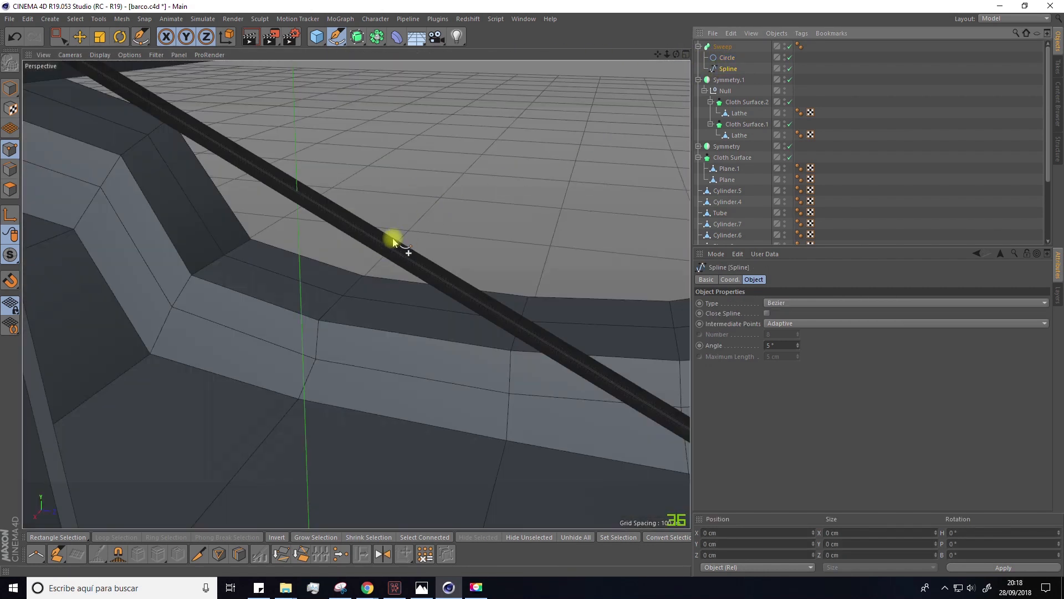
{"action": "left_click", "coordinate": [727, 57]}
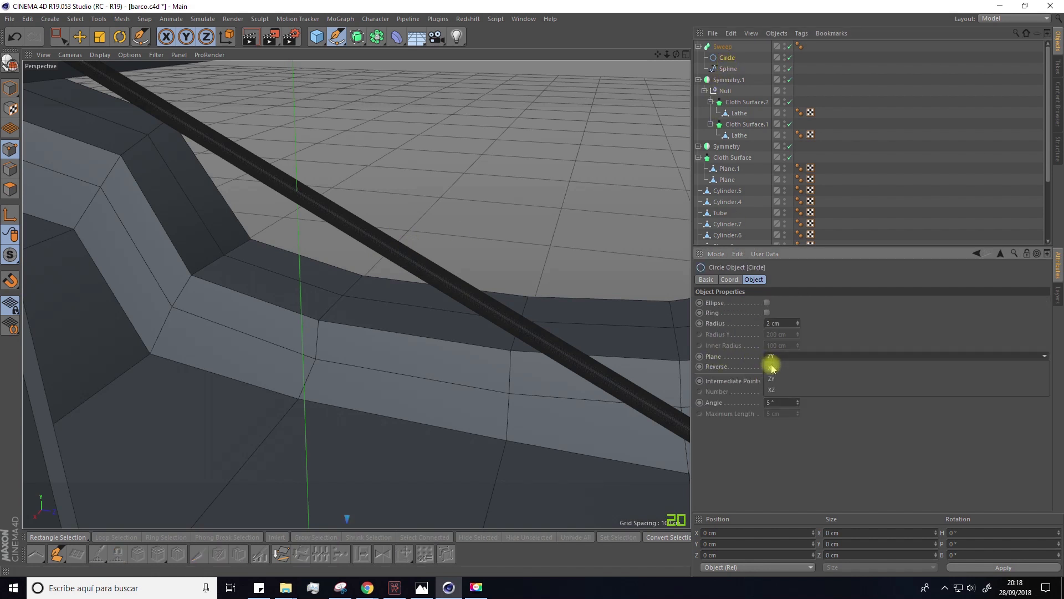
{"action": "left_click", "coordinate": [771, 359]}
{"action": "left_click", "coordinate": [773, 367]}
{"action": "left_click", "coordinate": [775, 359]}
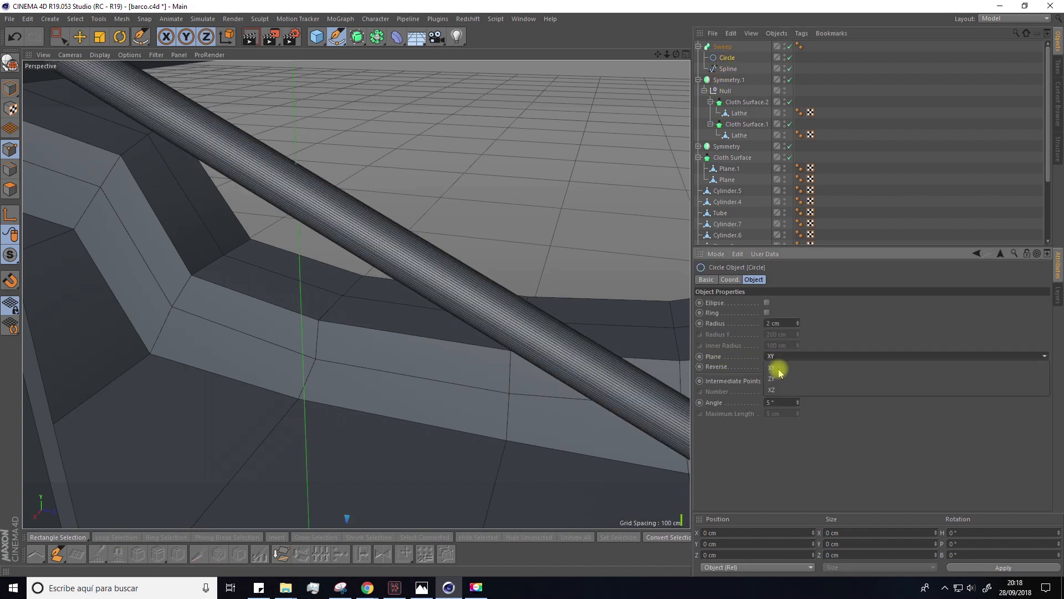
{"action": "left_click", "coordinate": [777, 377]}
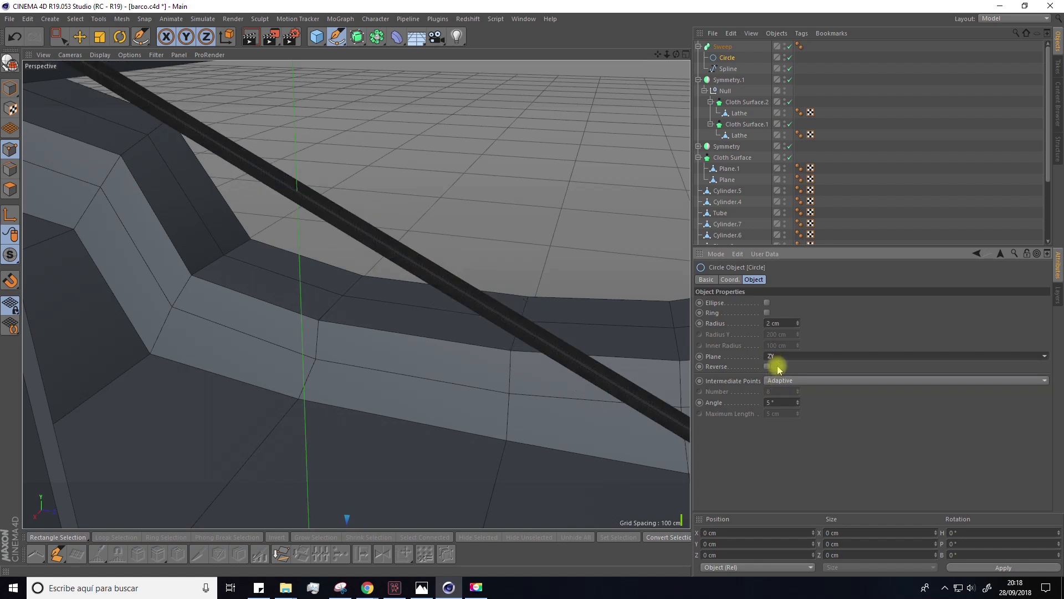
{"action": "left_click", "coordinate": [777, 357]}
{"action": "left_click", "coordinate": [774, 368]}
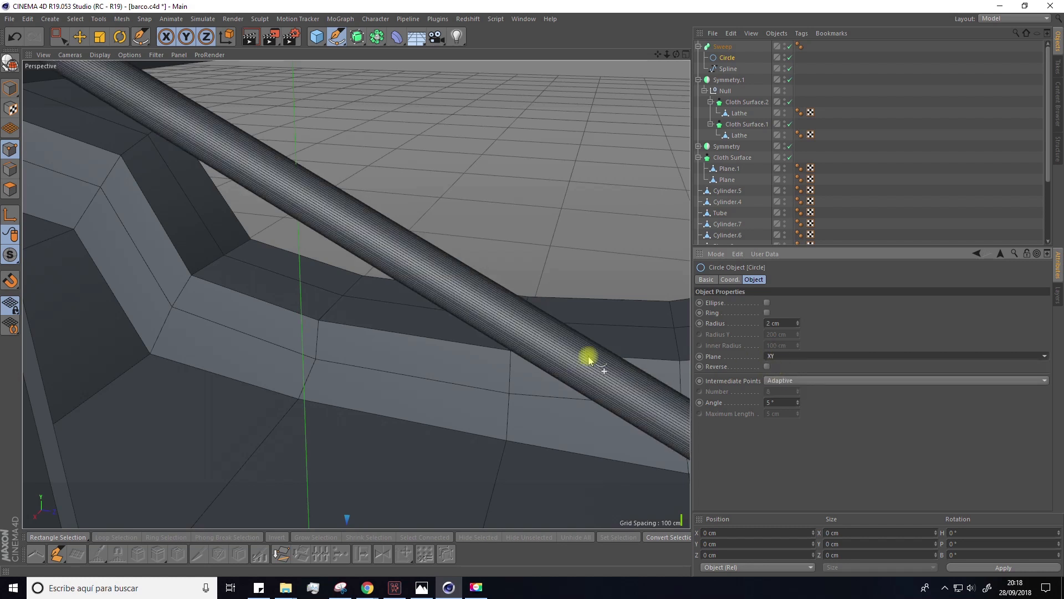
{"action": "key", "text": "ctrl+z"}
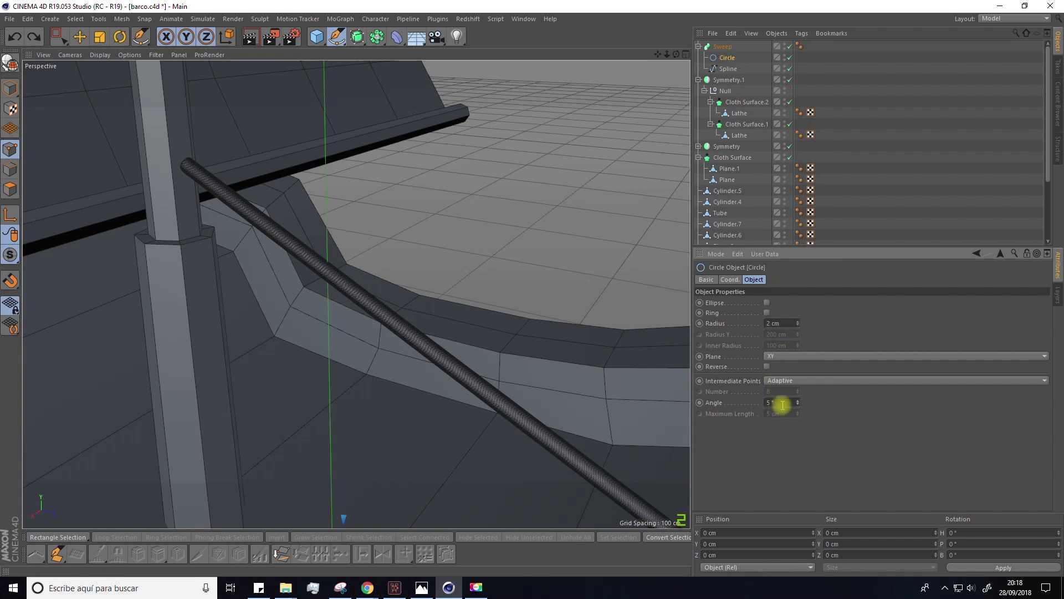
Reduce the rope's roundness by setting the circle's angle to 88°, and set its radius to 0.5 cm.
{"action": "left_click_drag", "start_coordinate": [798, 403], "coordinate": [799, 366]}
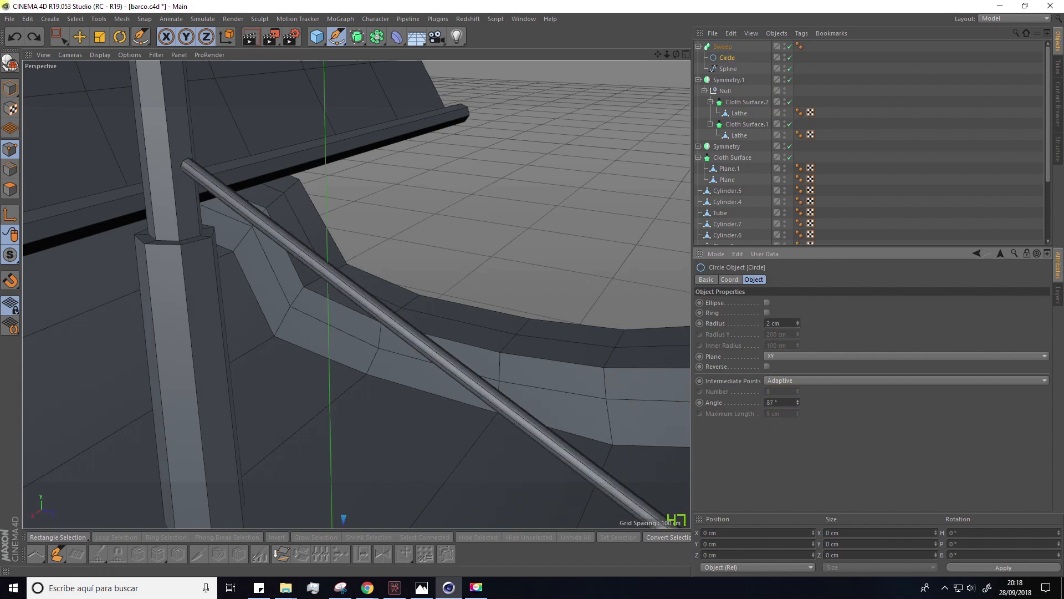
{"action": "left_click_drag", "start_coordinate": [554, 392], "coordinate": [590, 312], "text": "alt"}
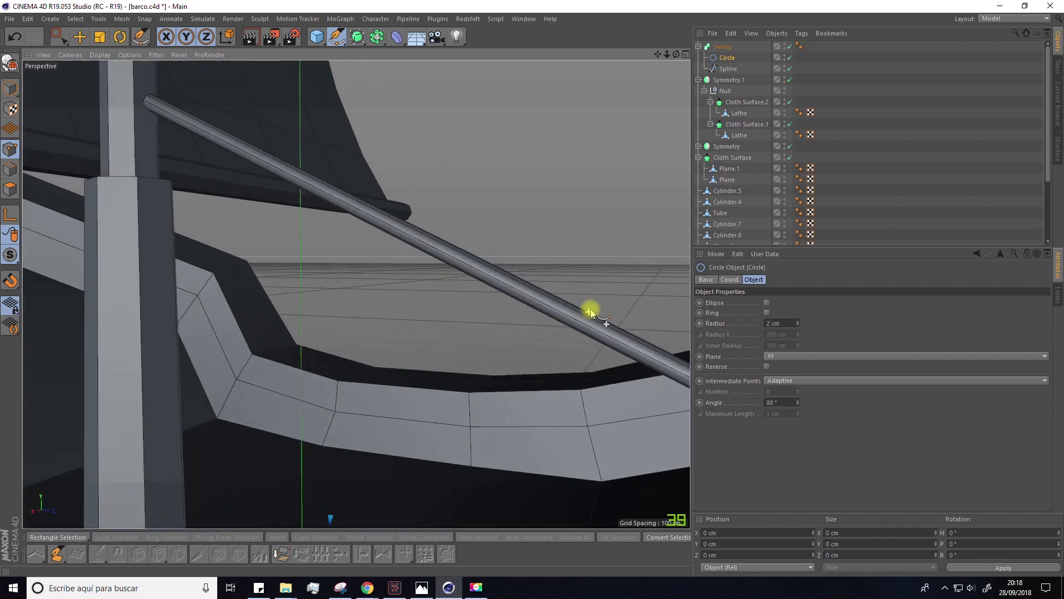
{"action": "left_click", "coordinate": [798, 325]}
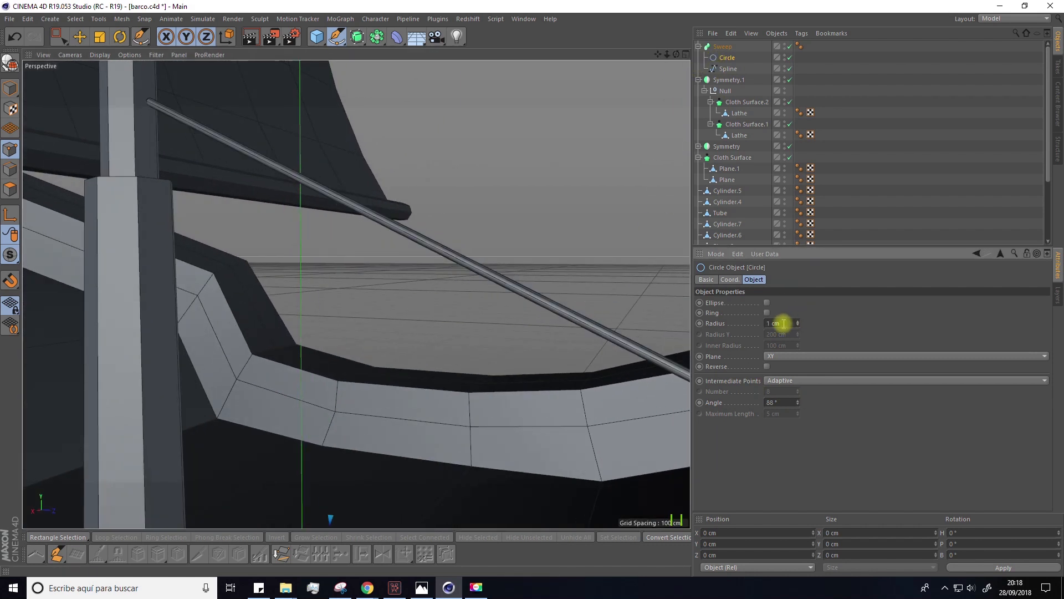
{"action": "type", "text": "0.5"}
{"action": "key", "text": "Return"}
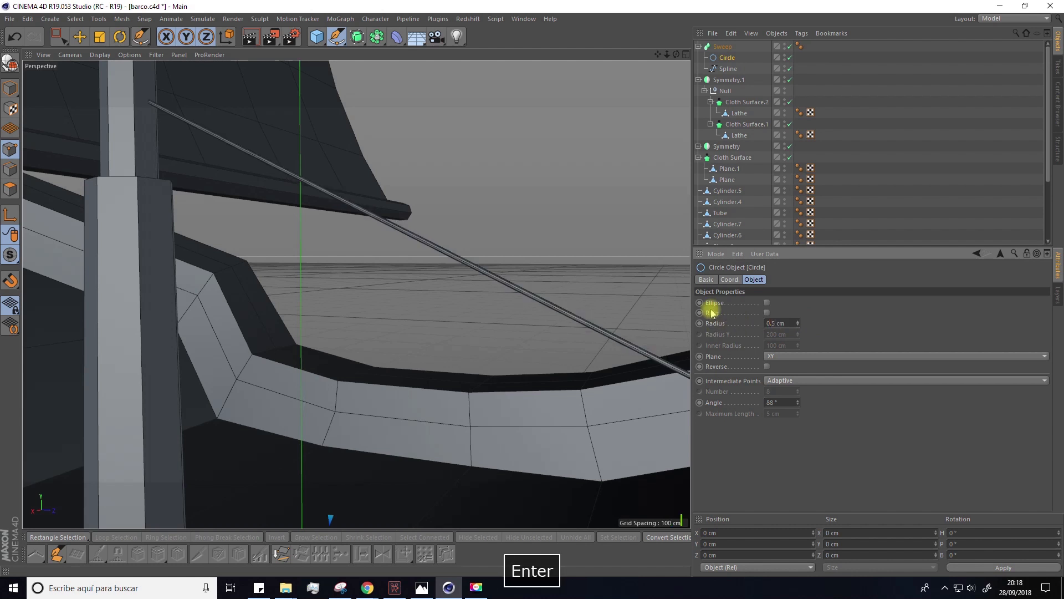
Select the rope spline's end point at the main mast with Rectangle Selection and move it upward.
{"action": "left_click_drag", "start_coordinate": [444, 288], "coordinate": [475, 265], "text": "alt"}
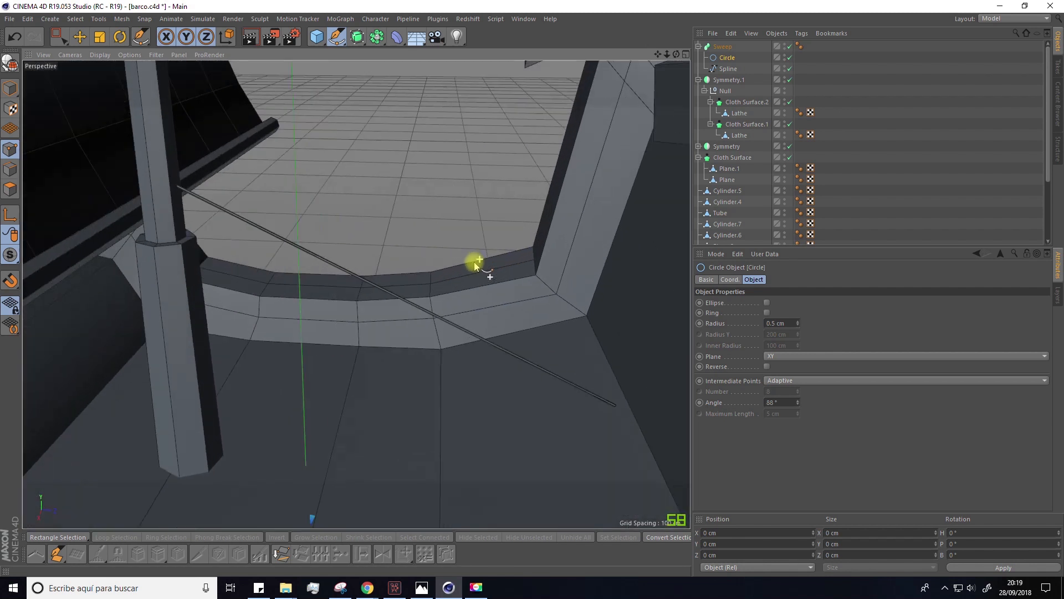
{"action": "left_click", "coordinate": [725, 69]}
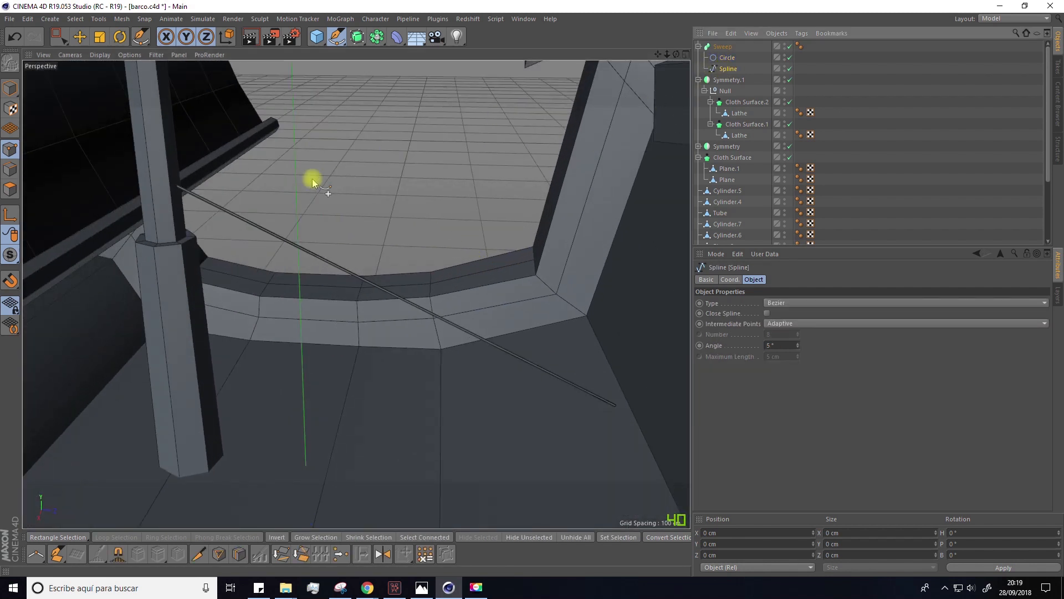
{"action": "left_click", "coordinate": [10, 149]}
{"action": "left_click", "coordinate": [58, 37]}
{"action": "left_click_drag", "start_coordinate": [65, 95], "coordinate": [191, 246]}
{"action": "mouse_move", "coordinate": [240, 185]}
{"action": "left_mouse_down", "text": "alt"}
{"action": "mouse_move", "coordinate": [221, 204]}
{"action": "mouse_move", "coordinate": [163, 91]}
{"action": "mouse_move", "coordinate": [161, 54]}
{"action": "mouse_move", "coordinate": [162, 99]}
{"action": "mouse_move", "coordinate": [264, 194]}
{"action": "mouse_move", "coordinate": [250, 194]}
{"action": "left_mouse_up", "text": "alt"}
{"action": "left_click_drag", "start_coordinate": [154, 89], "coordinate": [154, 72]}
Select the rope spline's stern end point and move it sideways along X to about 86 cm, near the hull side.
{"action": "right_click_drag", "start_coordinate": [304, 217], "coordinate": [408, 281], "text": "alt"}
{"action": "left_click_drag", "start_coordinate": [408, 281], "coordinate": [411, 361], "text": "alt"}
{"action": "left_click_drag", "start_coordinate": [488, 381], "coordinate": [506, 432]}
{"action": "middle_click_drag", "start_coordinate": [495, 450], "coordinate": [485, 338], "text": "alt"}
{"action": "left_click_drag", "start_coordinate": [471, 343], "coordinate": [503, 509], "text": "alt"}
{"action": "left_click_drag", "start_coordinate": [500, 399], "coordinate": [499, 420]}
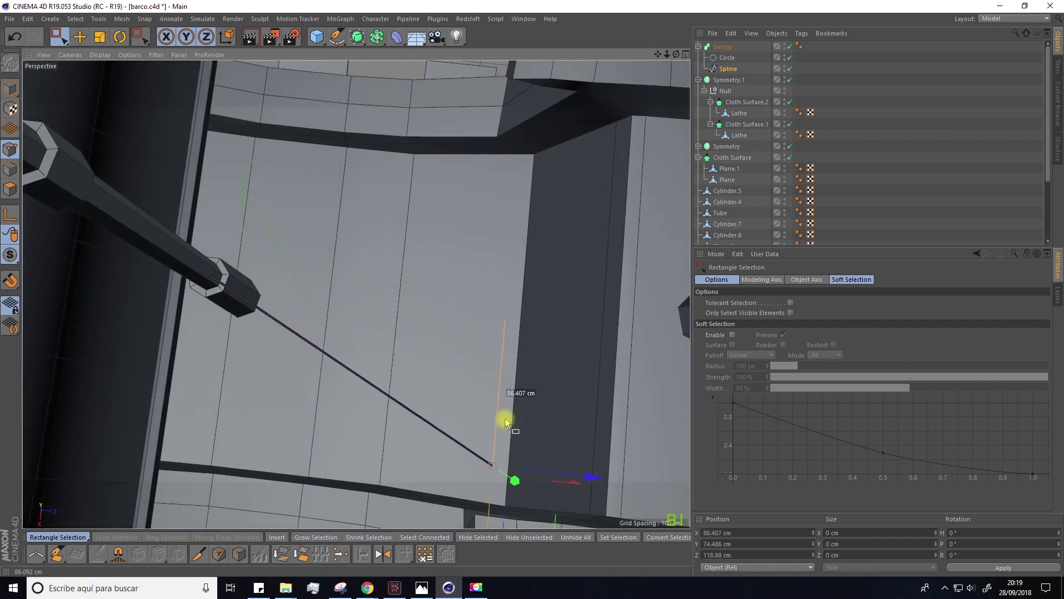
Move the rope's forward end to the tip of the main sail's lower yard and mirror the sweep with a Symmetry object.
{"action": "left_click_drag", "start_coordinate": [583, 478], "coordinate": [367, 429]}
{"action": "left_click_drag", "start_coordinate": [482, 169], "coordinate": [279, 207]}
{"action": "left_click", "coordinate": [889, 109]}
{"action": "left_click_drag", "start_coordinate": [387, 135], "coordinate": [531, 152], "text": "alt"}
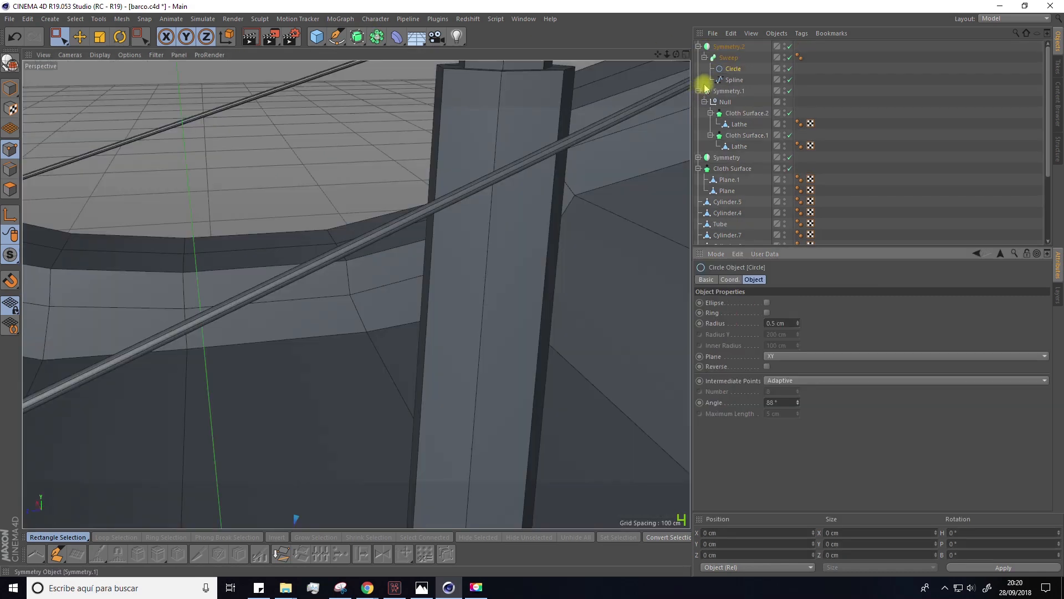
Set the rope circle's angle to 90° and check the mirrored ropes from above and from the side.
{"action": "scroll", "coordinate": [349, 260], "scroll_direction": "down", "scroll_amount": 6}
{"action": "left_click_drag", "start_coordinate": [362, 296], "coordinate": [304, 195], "text": "alt"}
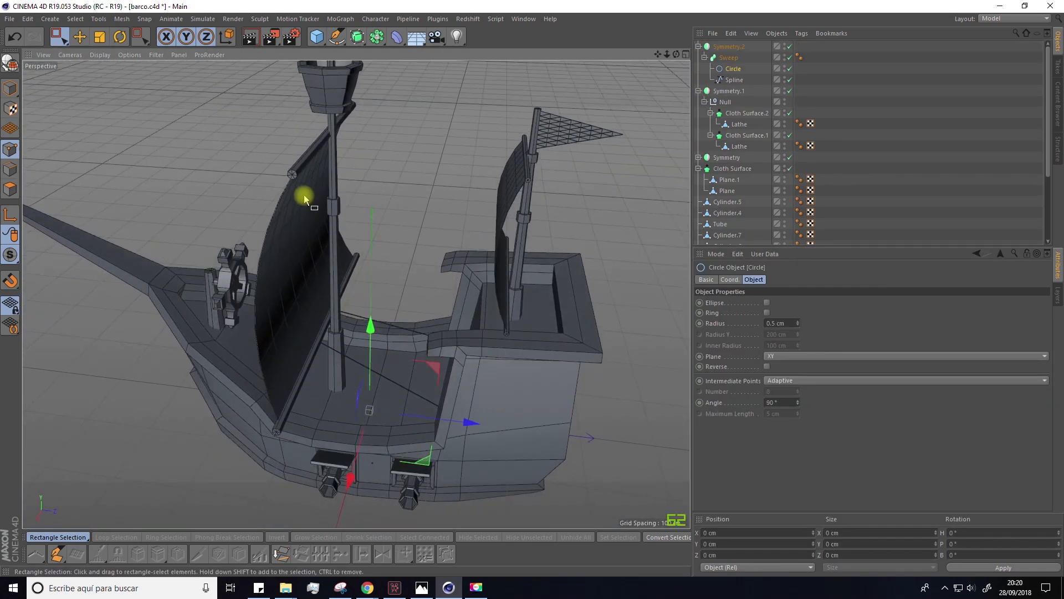
{"action": "left_click_drag", "start_coordinate": [383, 189], "coordinate": [269, 197], "text": "alt"}
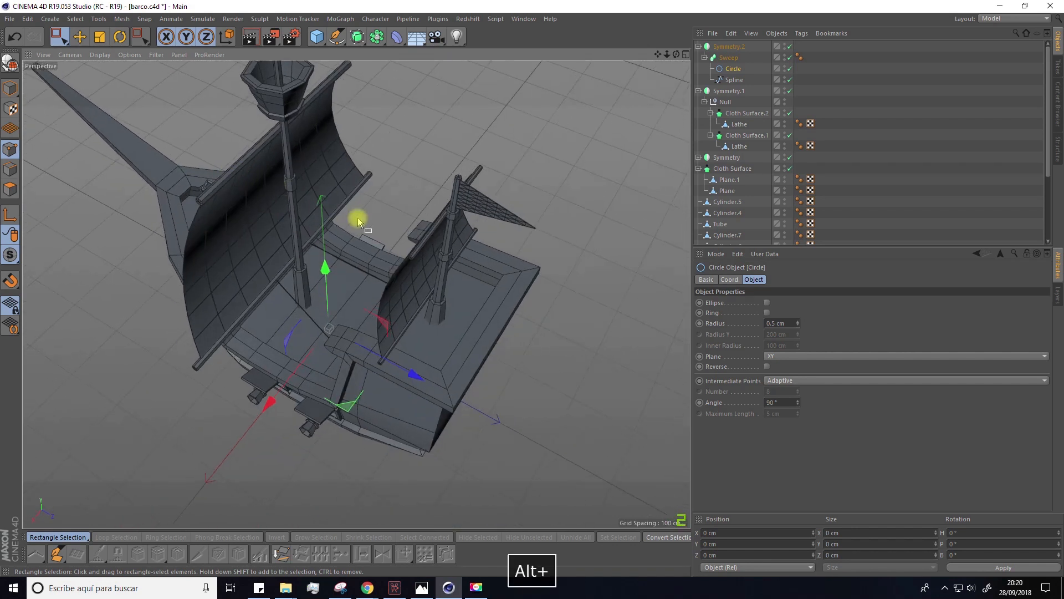
{"action": "left_click_drag", "start_coordinate": [334, 71], "coordinate": [381, 173], "text": "alt"}
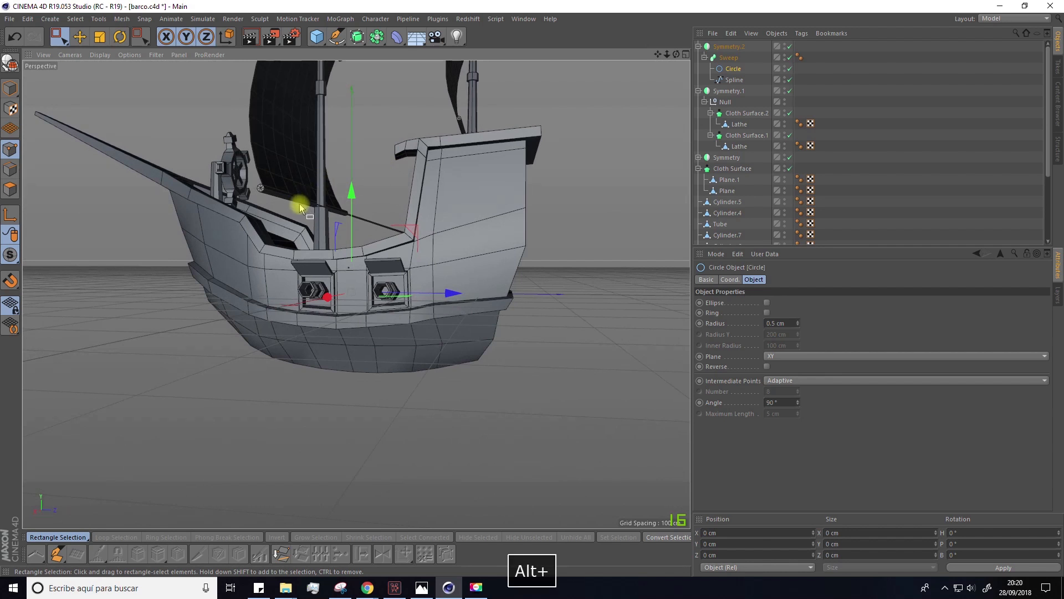
{"action": "left_click_drag", "start_coordinate": [301, 208], "coordinate": [296, 237], "text": "alt"}
Deselect everything and collapse the Symmetry.2, Symmetry.1 and Cloth Surface hierarchies in the object list.
{"action": "middle_click", "coordinate": [601, 138]}
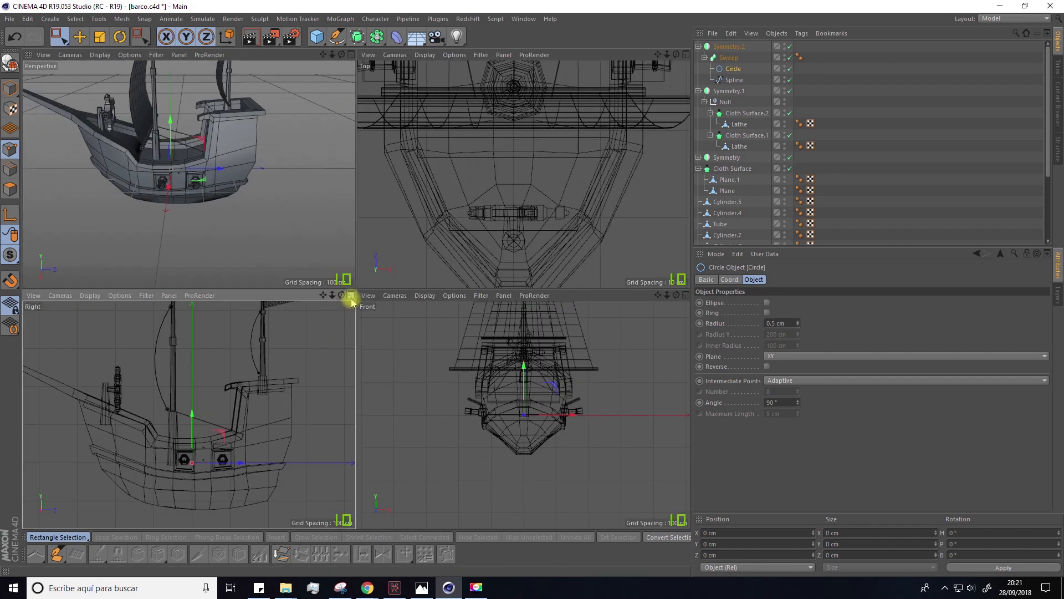
{"action": "left_click", "coordinate": [351, 296]}
{"action": "middle_click_drag", "start_coordinate": [223, 399], "coordinate": [322, 400], "text": "alt"}
{"action": "left_click", "coordinate": [905, 71]}
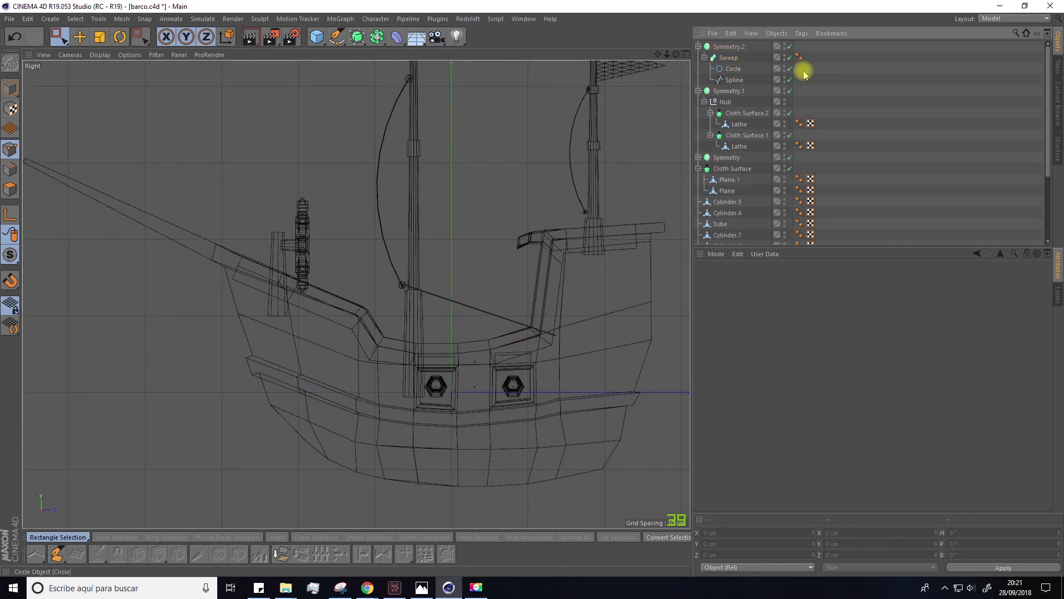
{"action": "left_click", "coordinate": [698, 46]}
{"action": "left_click", "coordinate": [698, 57]}
{"action": "left_click", "coordinate": [698, 79]}
In the Right view, draw a sagging Bezier Pen spline along the bow's hull side, from below the bow rail to the foredeck step.
{"action": "left_click", "coordinate": [337, 36]}
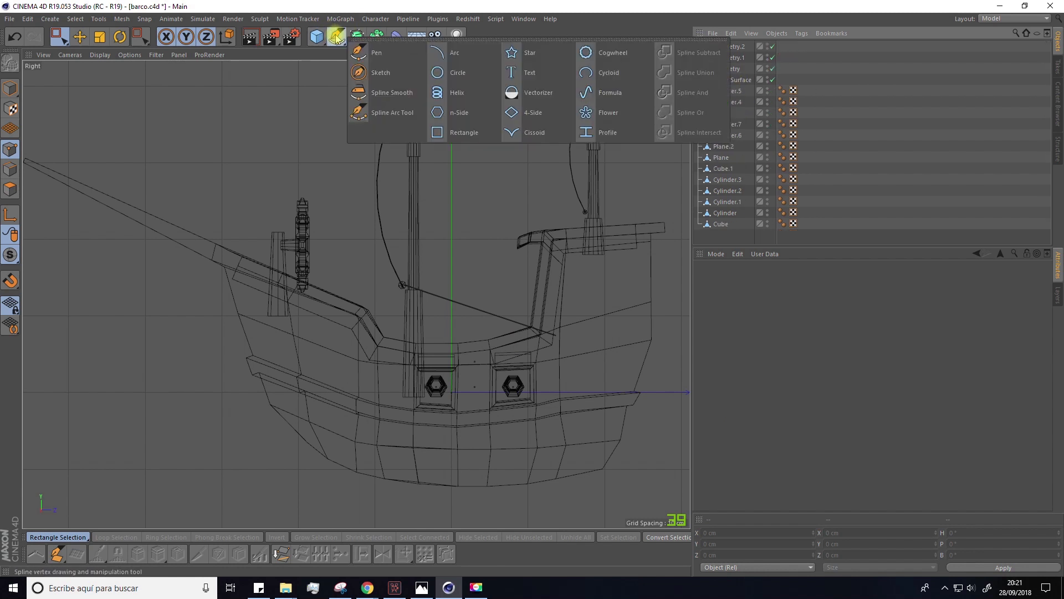
{"action": "left_click", "coordinate": [366, 52]}
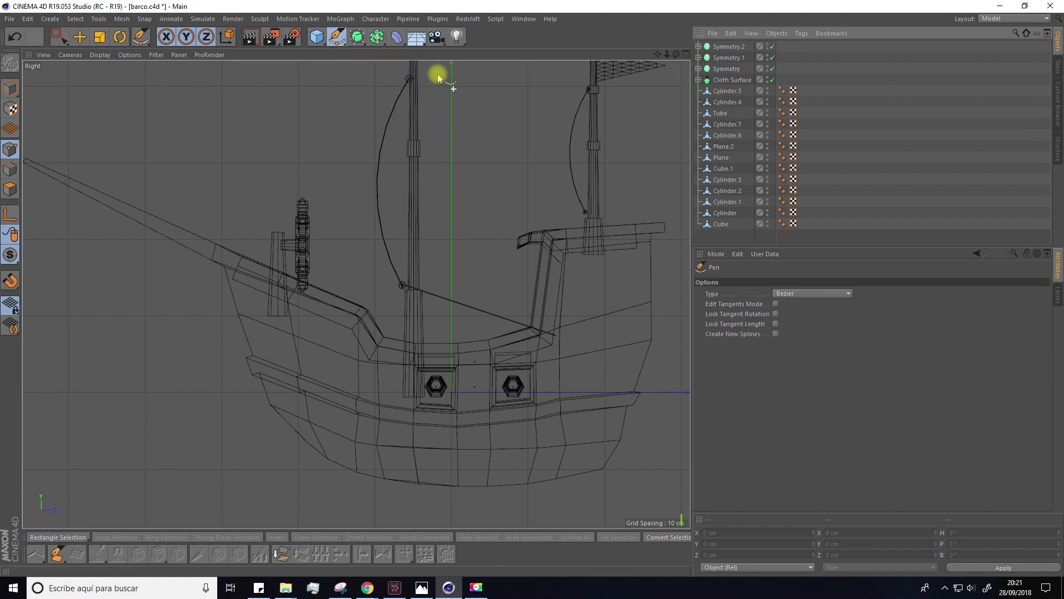
{"action": "left_click", "coordinate": [792, 294]}
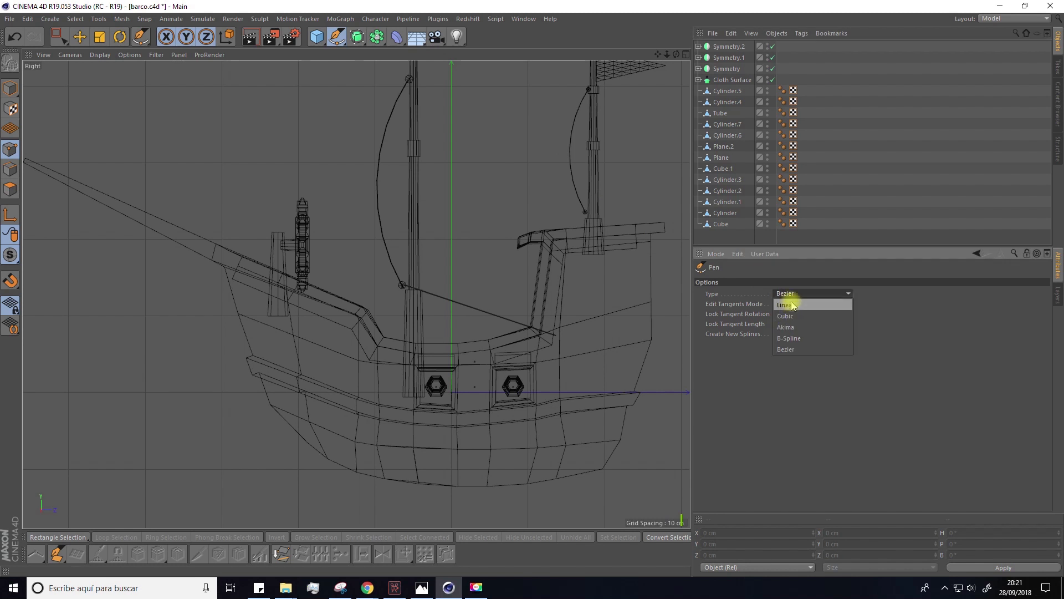
{"action": "left_click", "coordinate": [785, 294]}
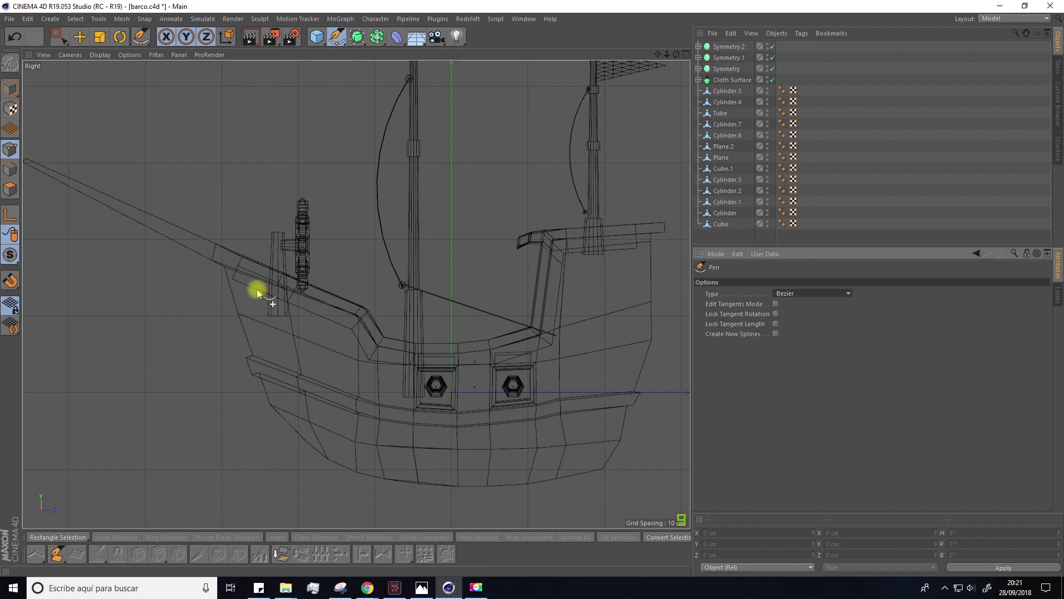
{"action": "left_click", "coordinate": [240, 270]}
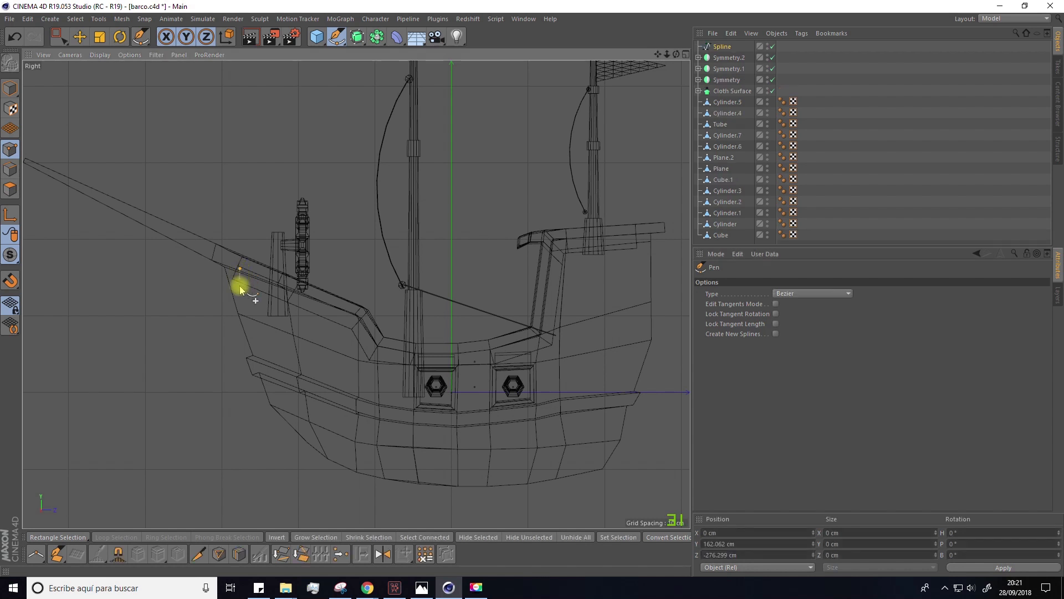
{"action": "left_click", "coordinate": [279, 348]}
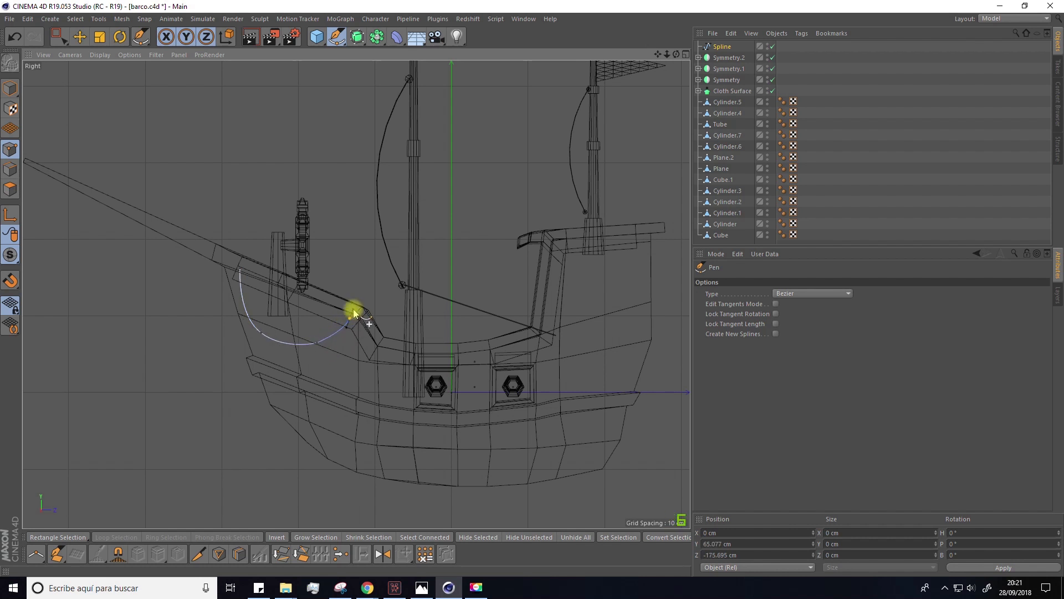
{"action": "key", "text": "Escape"}
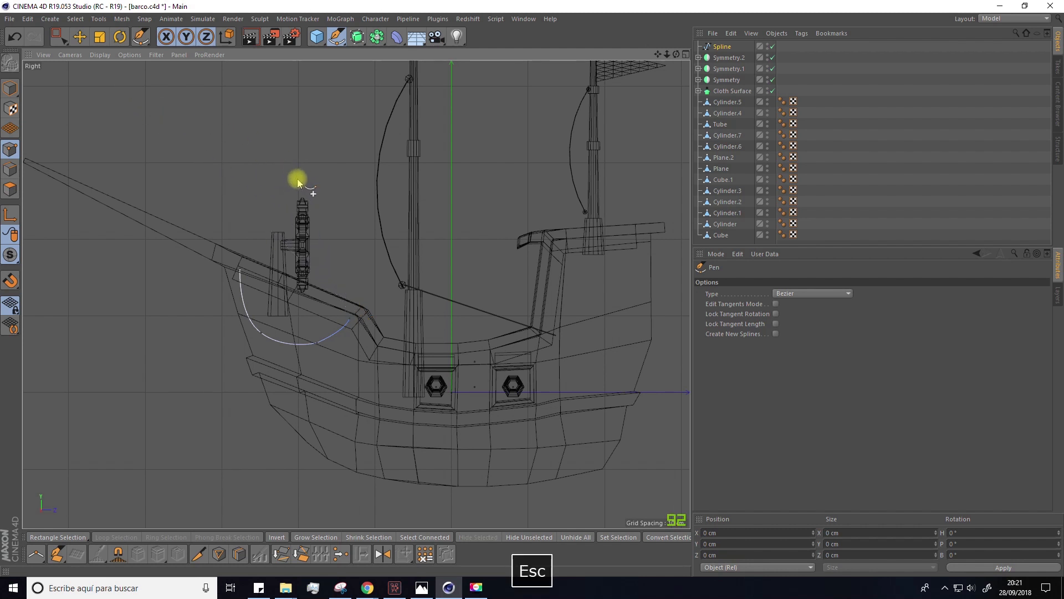
Move the aft end point of the bow rope spline to the foredeck step, at about Y 103 cm, Z -127 cm.
{"action": "left_click", "coordinate": [65, 41]}
{"action": "left_click", "coordinate": [60, 38]}
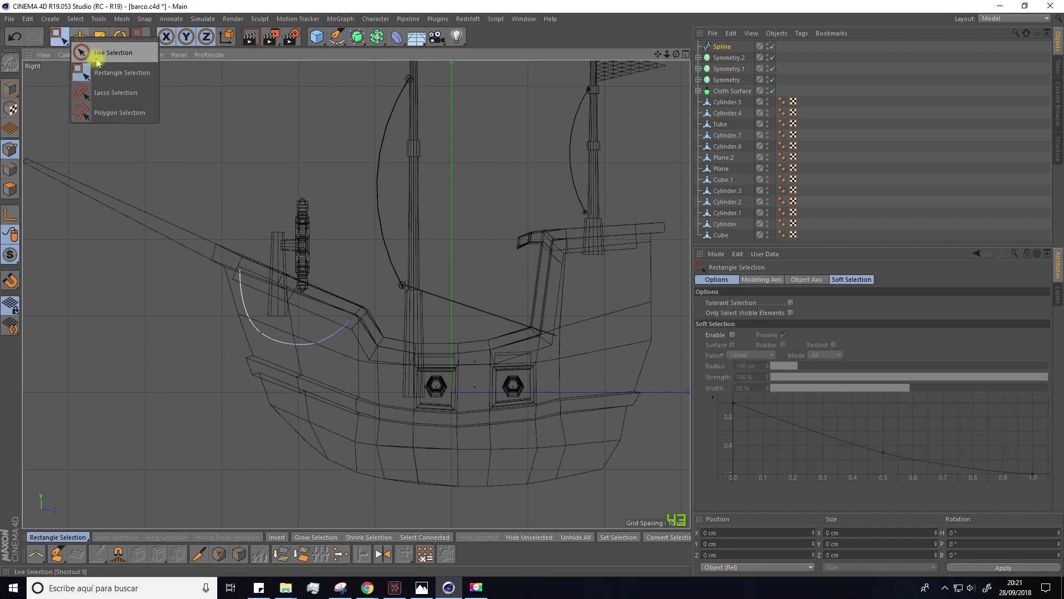
{"action": "left_click", "coordinate": [91, 52]}
{"action": "left_click", "coordinate": [349, 318]}
{"action": "left_click_drag", "start_coordinate": [350, 252], "coordinate": [351, 246]}
{"action": "left_click_drag", "start_coordinate": [418, 314], "coordinate": [425, 318]}
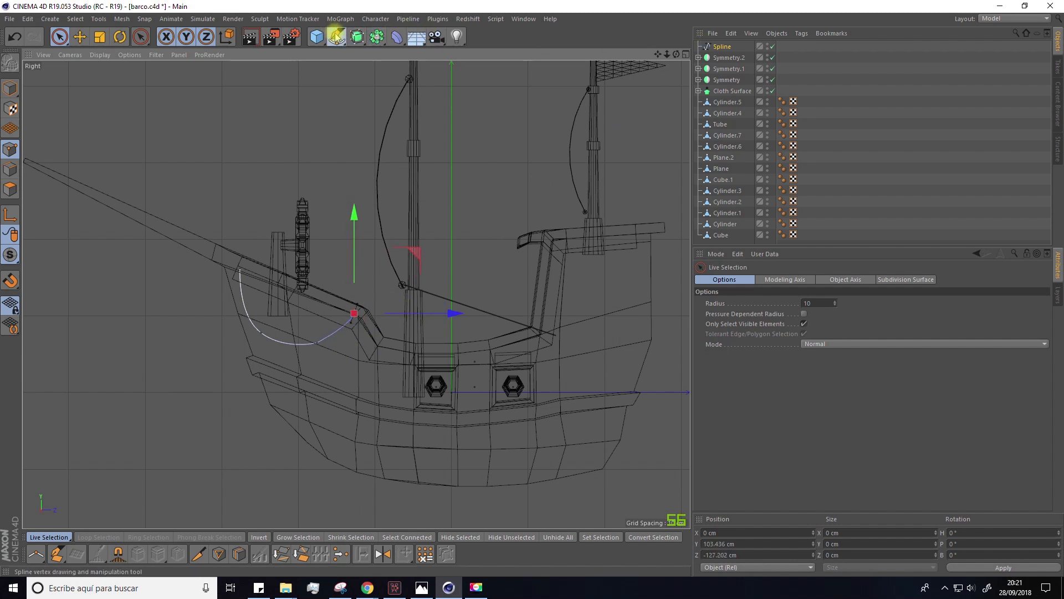
Add a Circle spline with a radius of 2 cm as the bow rope's profile.
{"action": "left_click_drag", "start_coordinate": [336, 34], "coordinate": [466, 78]}
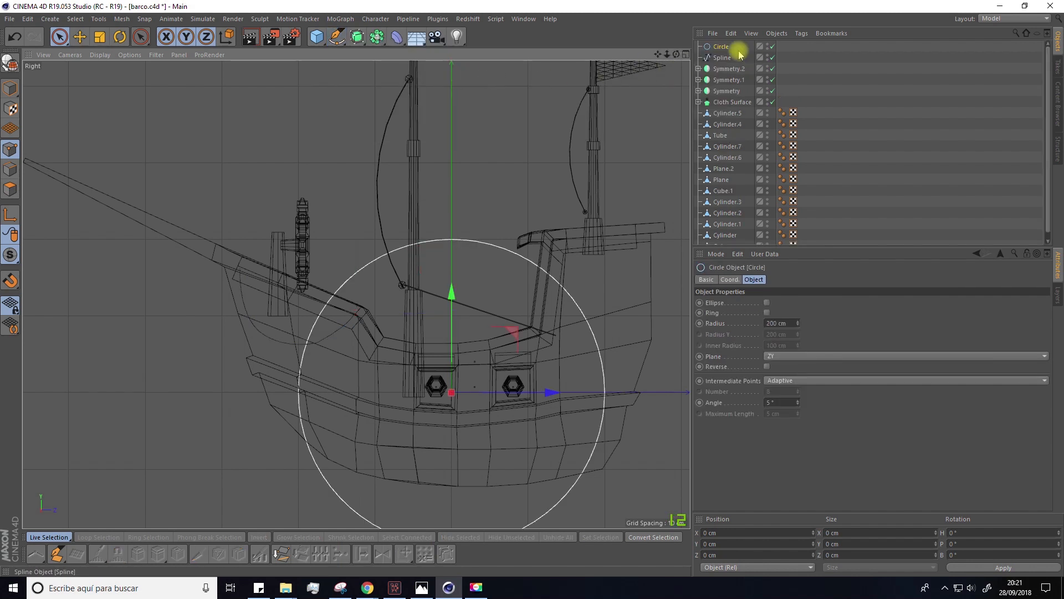
{"action": "left_click", "coordinate": [782, 322]}
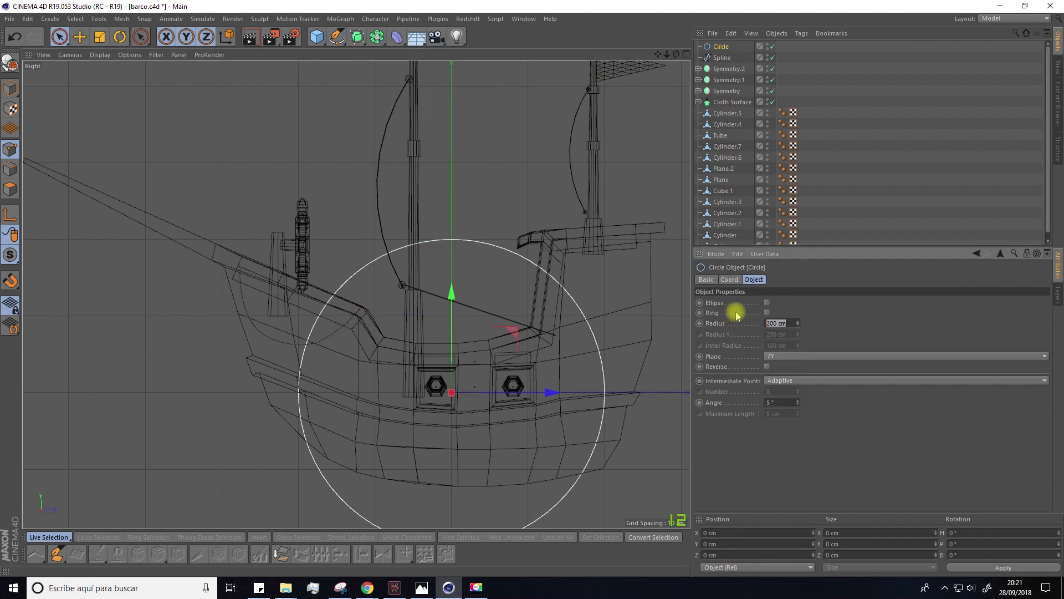
{"action": "type", "text": "1"}
{"action": "key", "text": "BackSpace"}
{"action": "type", "text": "2"}
{"action": "key", "text": "Return"}
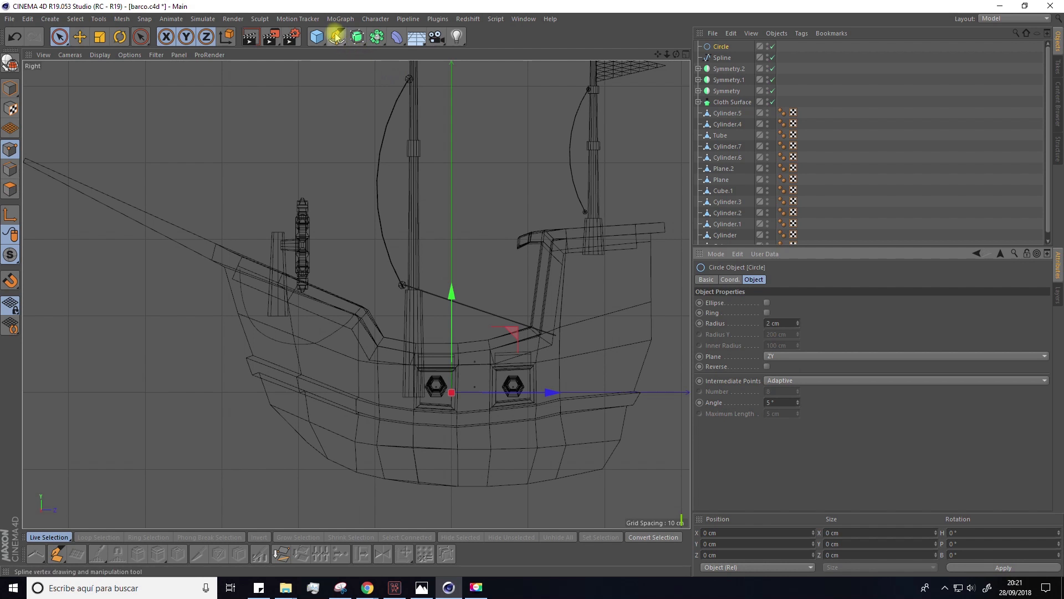
Create a Sweep object and nest the circle and the bow rope spline inside it.
{"action": "left_click", "coordinate": [357, 38]}
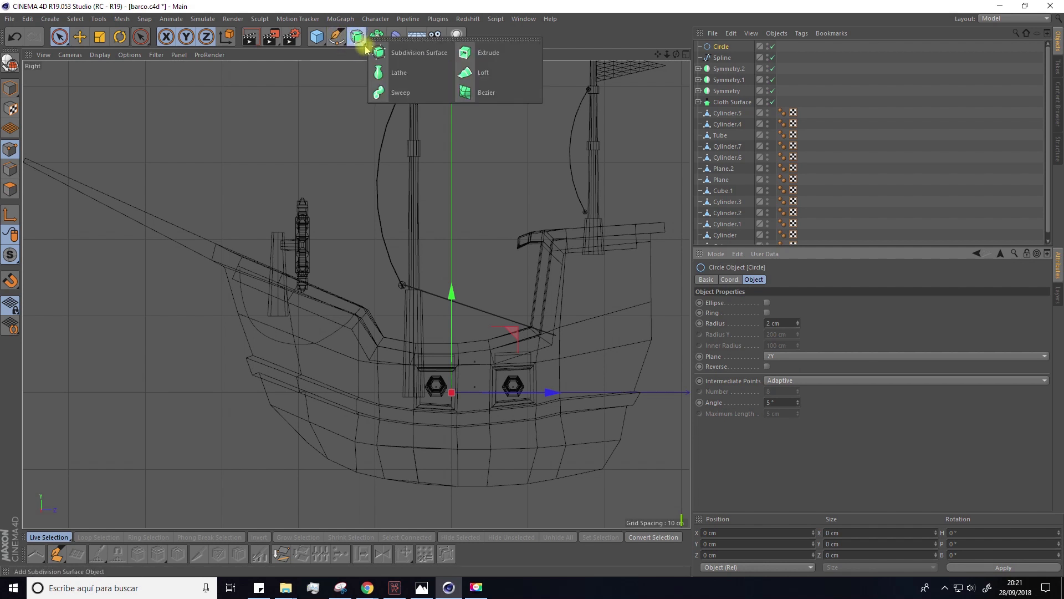
{"action": "left_click", "coordinate": [382, 92]}
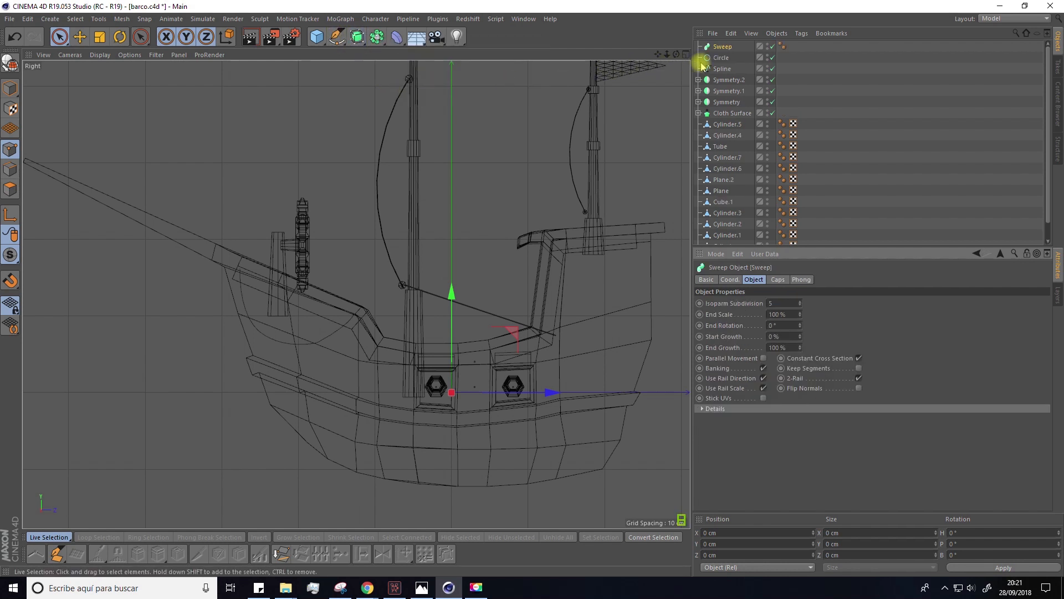
{"action": "left_click", "coordinate": [720, 58]}
{"action": "left_click", "coordinate": [720, 70], "text": "shift"}
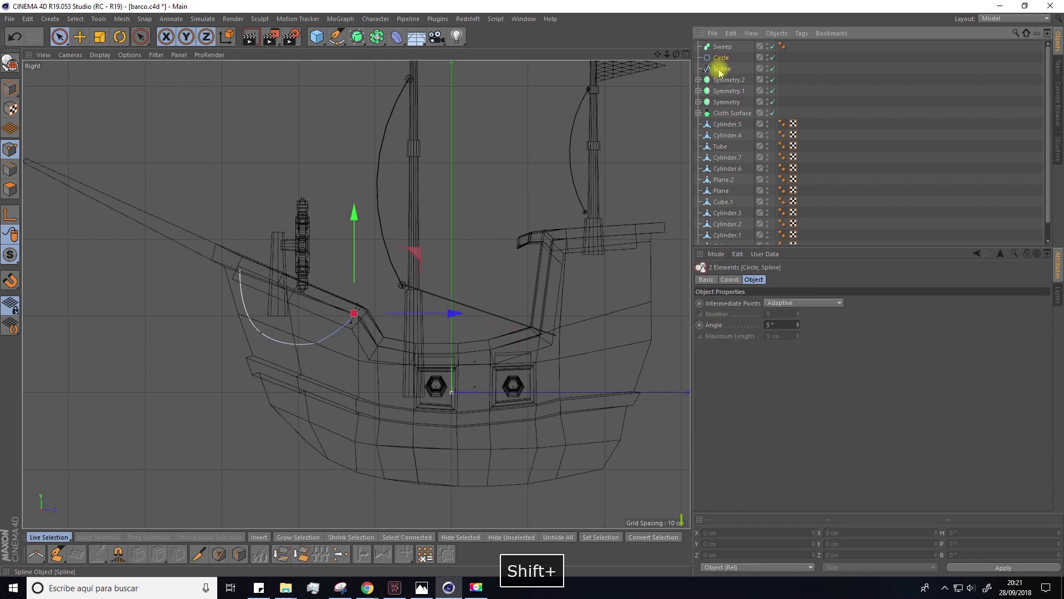
{"action": "left_click_drag", "start_coordinate": [720, 60], "coordinate": [721, 49]}
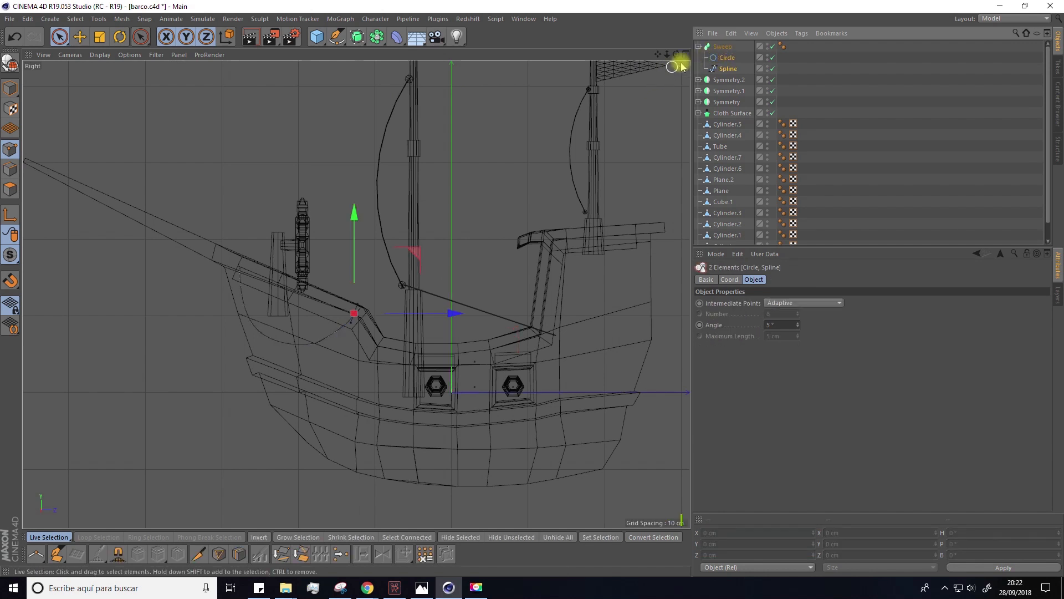
In the Perspective view, move the bow rope sweep out beyond the hull side, to X 172 cm.
{"action": "left_click", "coordinate": [686, 55]}
{"action": "left_click", "coordinate": [350, 54]}
{"action": "mouse_move", "coordinate": [197, 246]}
{"action": "left_mouse_down", "text": "alt"}
{"action": "mouse_move", "coordinate": [209, 248]}
{"action": "mouse_move", "coordinate": [198, 256]}
{"action": "left_mouse_up", "text": "alt"}
{"action": "left_click", "coordinate": [722, 46]}
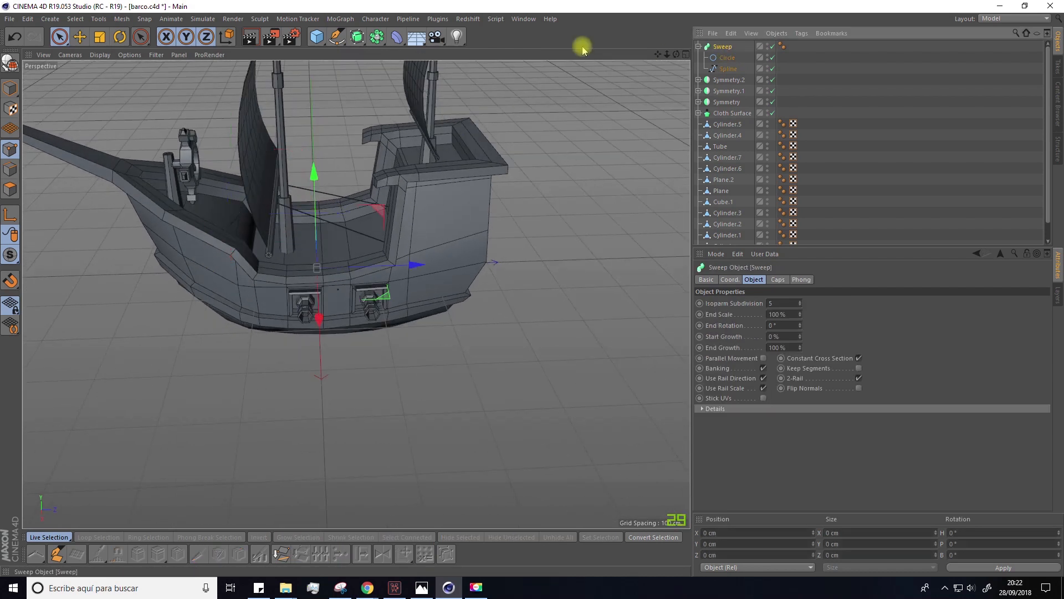
{"action": "left_click", "coordinate": [80, 37]}
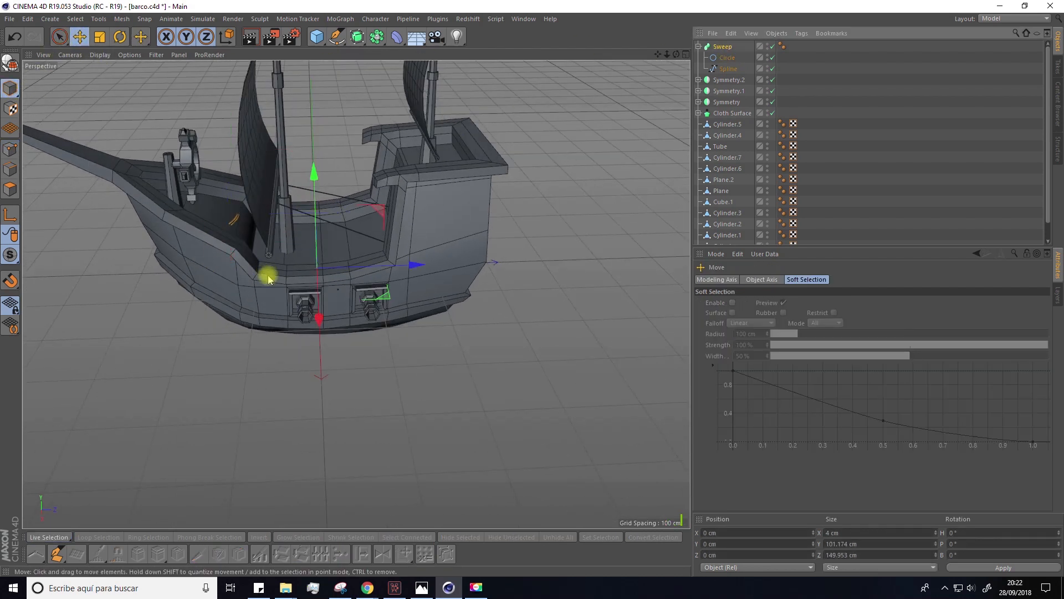
{"action": "left_click_drag", "start_coordinate": [319, 322], "coordinate": [292, 381]}
{"action": "scroll", "coordinate": [155, 278], "scroll_direction": "up", "scroll_amount": 10}
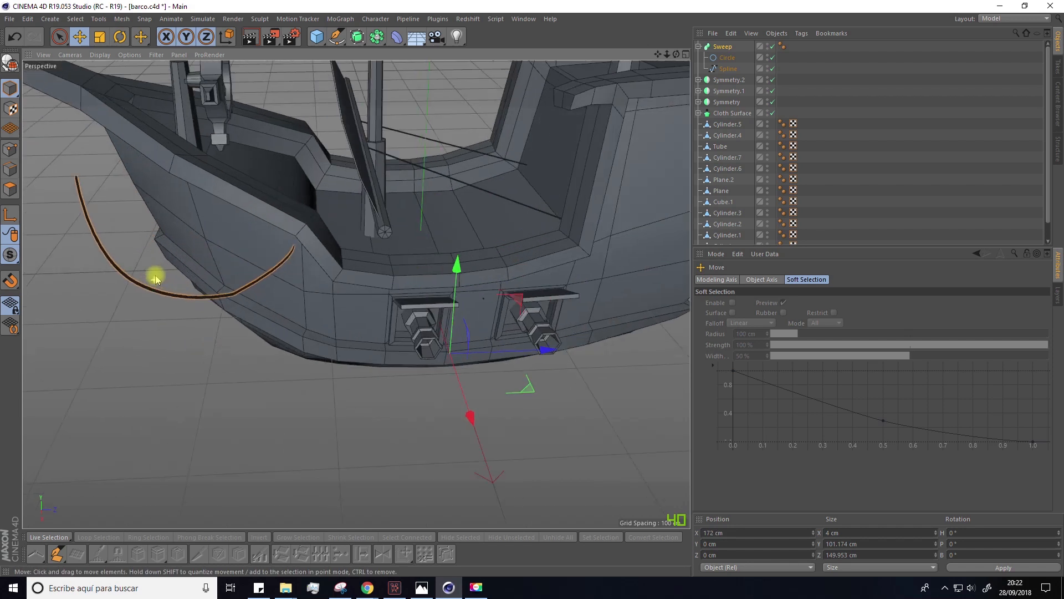
Set the rope circle's plane to XY and its angle to 90°.
{"action": "left_click_drag", "start_coordinate": [265, 298], "coordinate": [565, 183], "text": "alt"}
{"action": "left_click", "coordinate": [727, 58]}
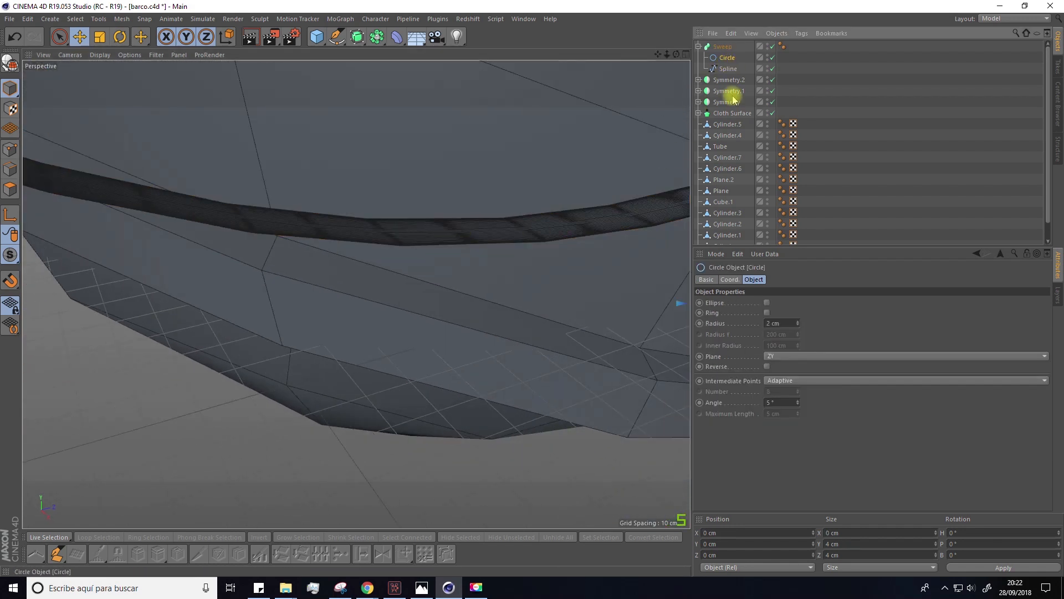
{"action": "left_click", "coordinate": [773, 356]}
{"action": "left_click", "coordinate": [776, 367]}
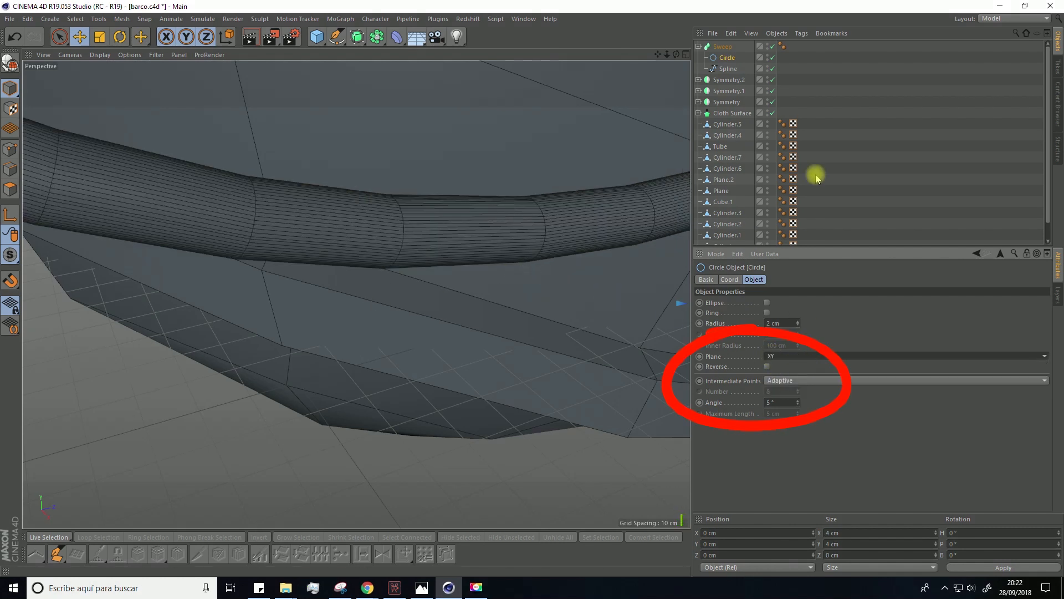
{"action": "scroll", "coordinate": [454, 310], "scroll_direction": "down", "scroll_amount": 10}
{"action": "left_click_drag", "start_coordinate": [464, 307], "coordinate": [420, 274], "text": "alt"}
{"action": "left_click_drag", "start_coordinate": [798, 403], "coordinate": [798, 355]}
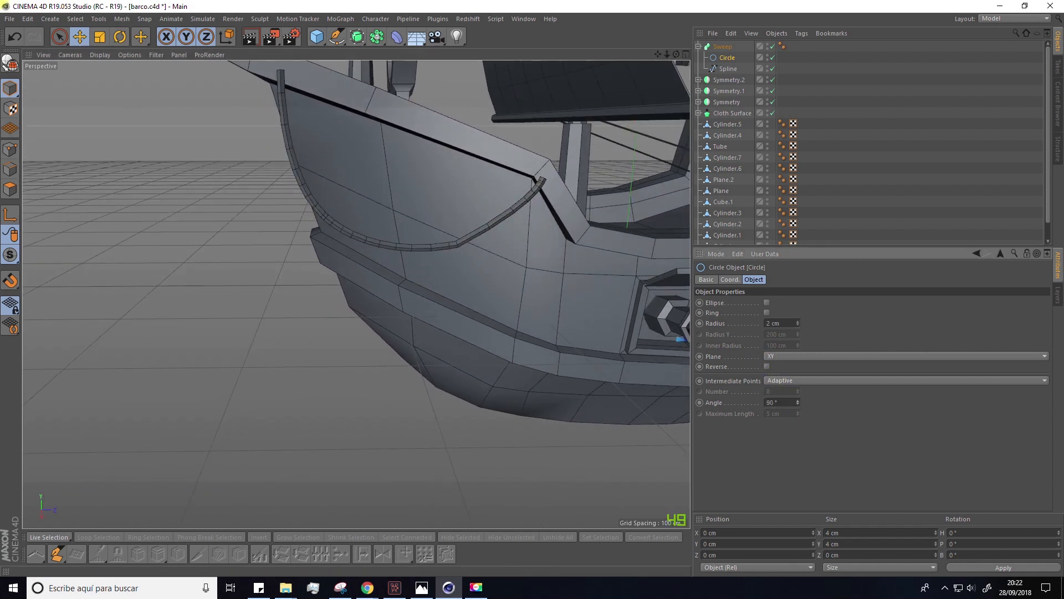
Shift the bow rope spline's lower aft point slightly aft, to about Y 67 cm, Z -170 cm.
{"action": "left_click", "coordinate": [730, 70]}
{"action": "key", "text": "Return"}
{"action": "key", "text": "space"}
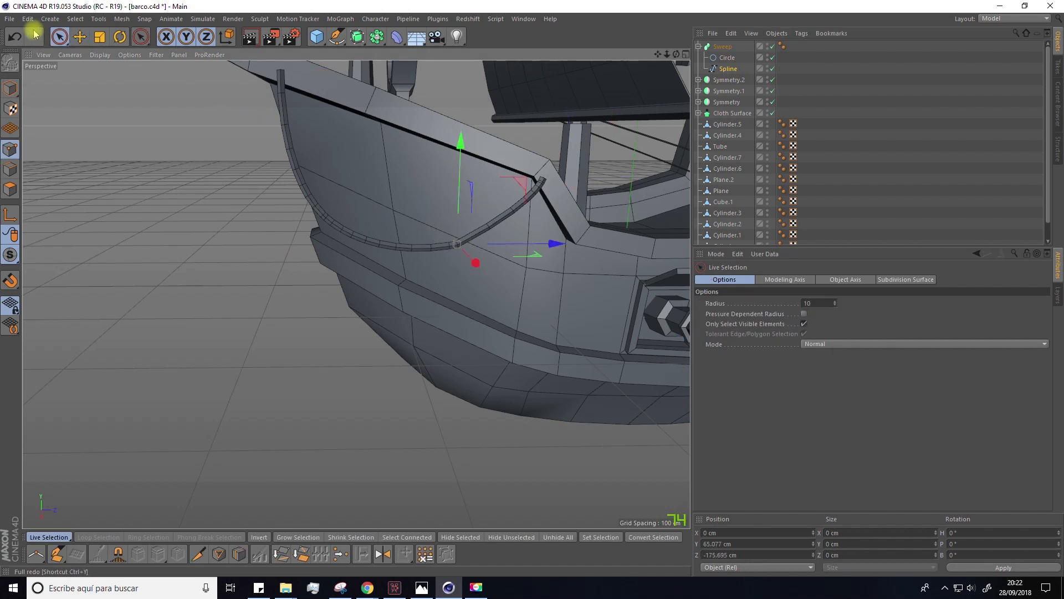
{"action": "left_click_drag", "start_coordinate": [58, 39], "coordinate": [105, 67]}
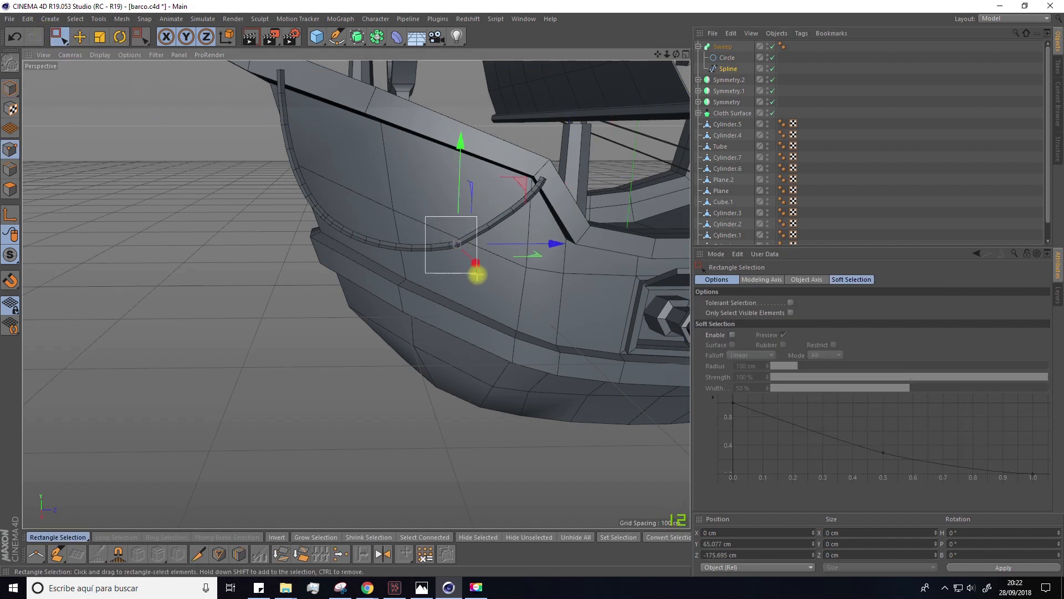
{"action": "left_click_drag", "start_coordinate": [521, 250], "coordinate": [537, 248]}
{"action": "left_click", "coordinate": [527, 247]}
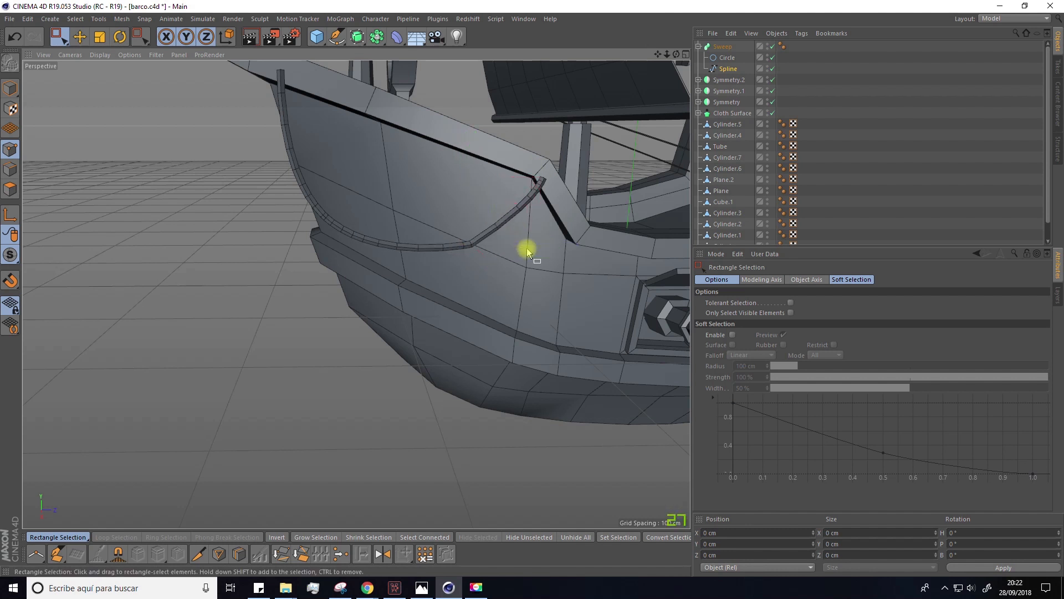
In the Right view, smooth the rope's lower aft corner point with the Pen tool and align its tangents to the sagging curve.
{"action": "left_click", "coordinate": [687, 55]}
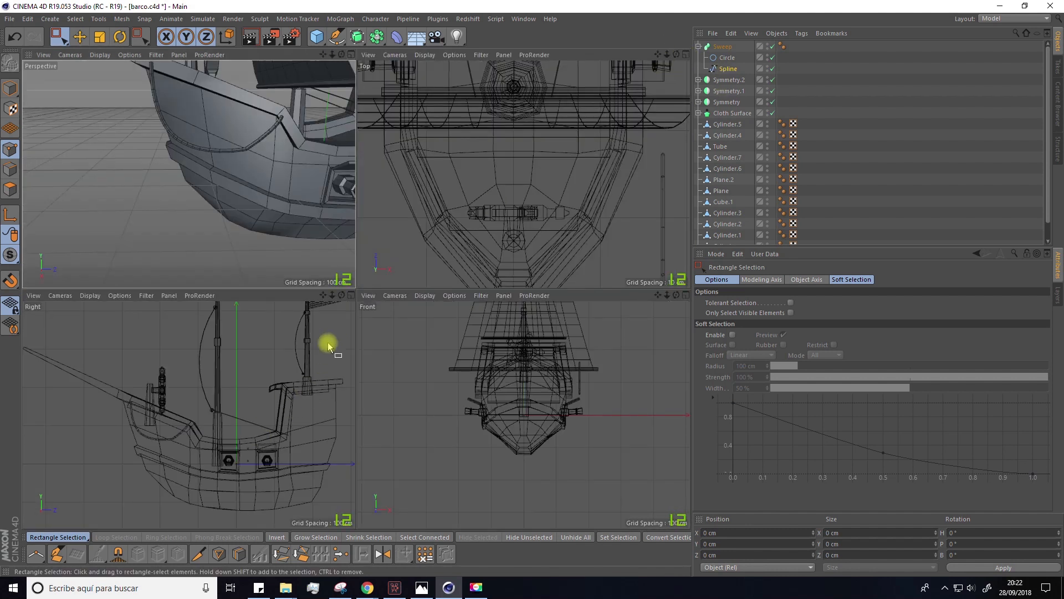
{"action": "left_click", "coordinate": [351, 295]}
{"action": "scroll", "coordinate": [293, 377], "scroll_direction": "up", "scroll_amount": 3}
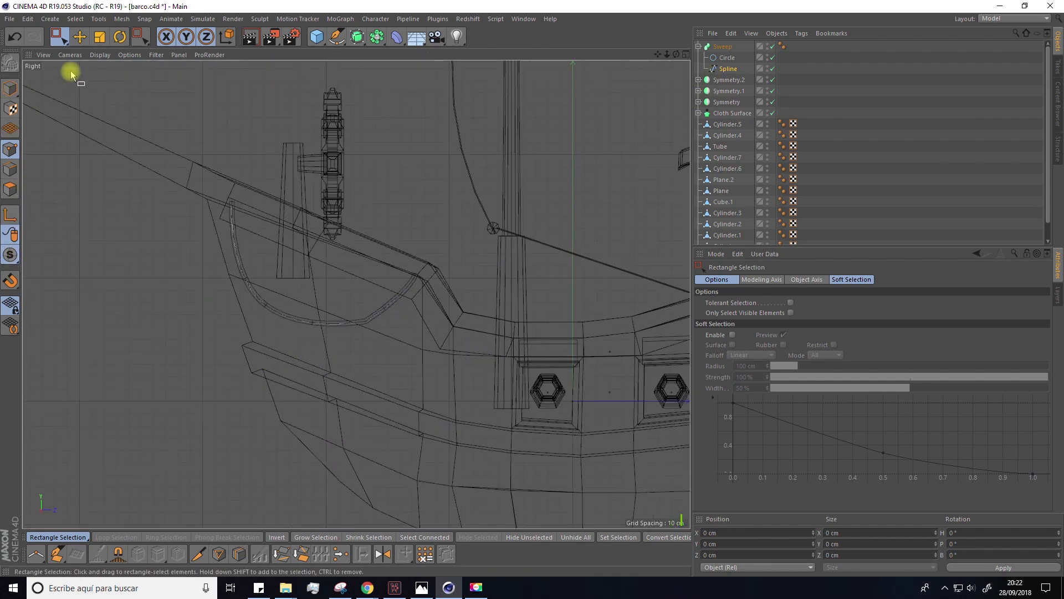
{"action": "left_click", "coordinate": [337, 37]}
{"action": "left_click_drag", "start_coordinate": [339, 42], "coordinate": [358, 51]}
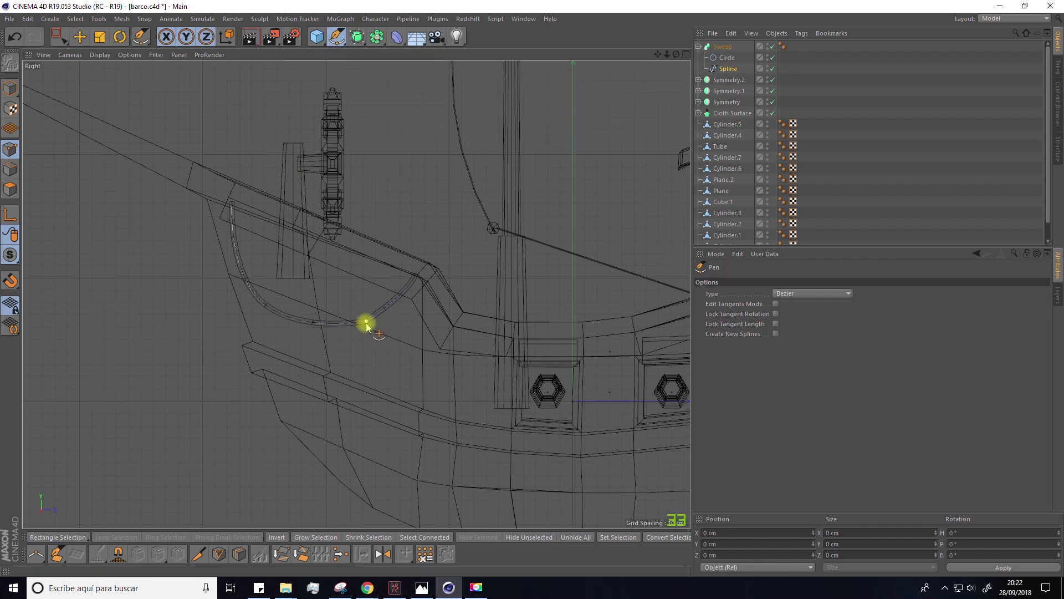
{"action": "scroll", "coordinate": [365, 323], "scroll_direction": "up", "scroll_amount": 5}
{"action": "mouse_move", "coordinate": [373, 326]}
{"action": "left_mouse_down"}
{"action": "mouse_move", "coordinate": [351, 325]}
{"action": "mouse_move", "coordinate": [361, 319]}
{"action": "left_mouse_up"}
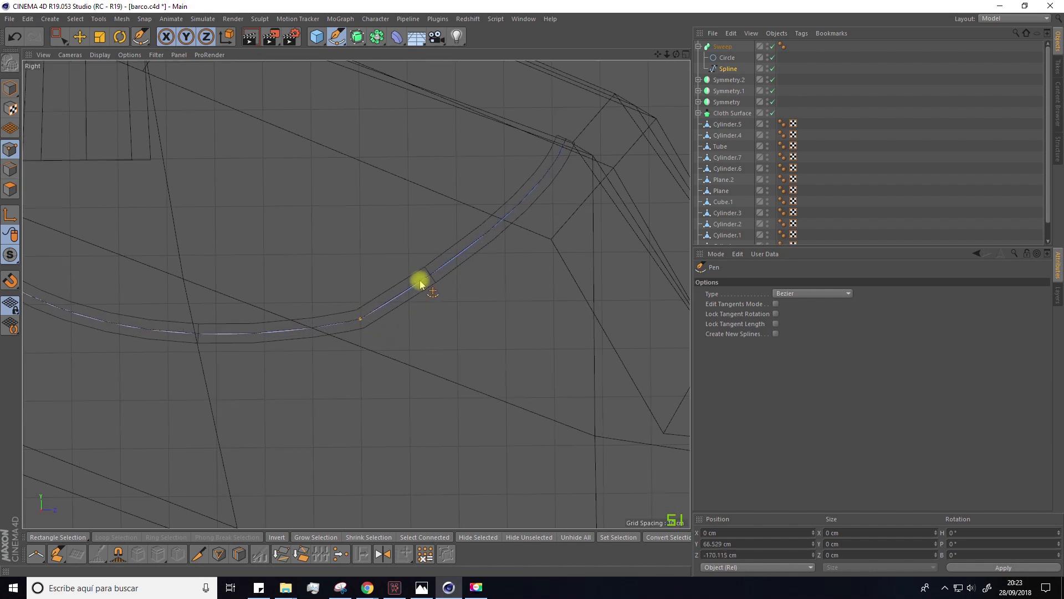
{"action": "double_click", "coordinate": [361, 319]}
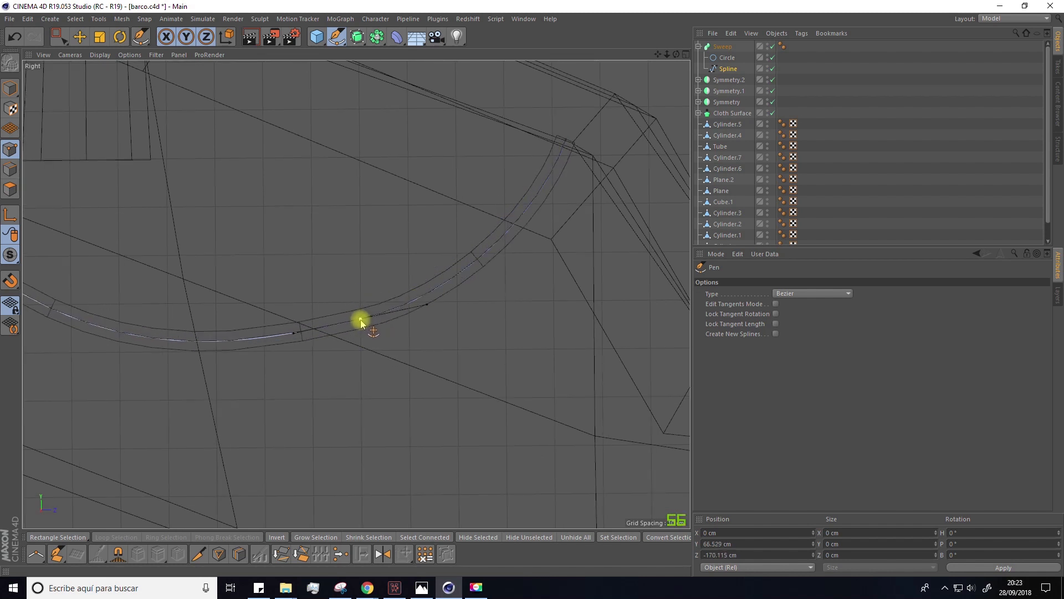
{"action": "double_click", "coordinate": [430, 305]}
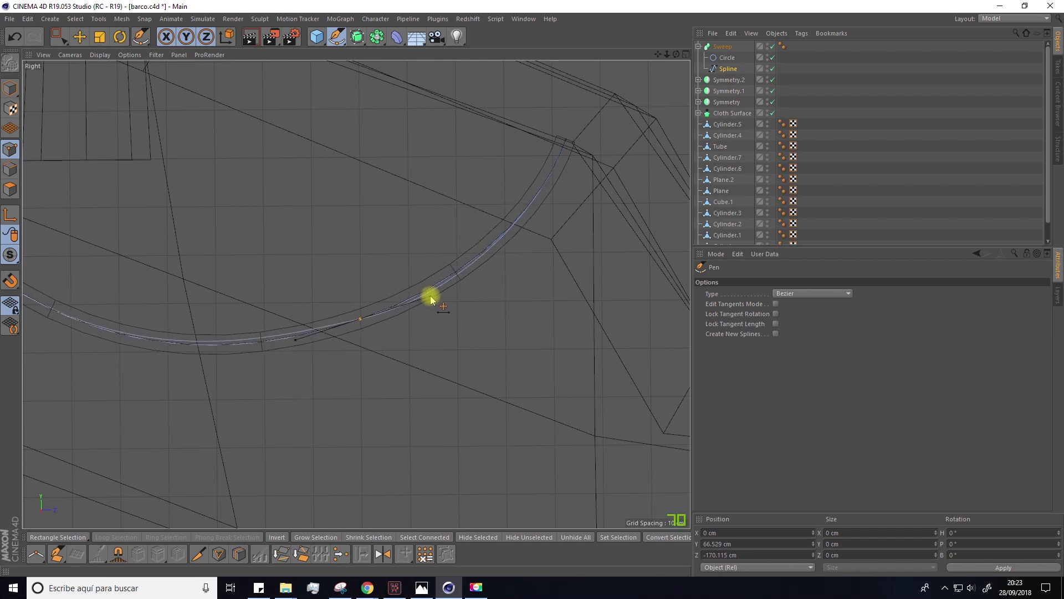
{"action": "scroll", "coordinate": [430, 299], "scroll_direction": "down", "scroll_amount": 5}
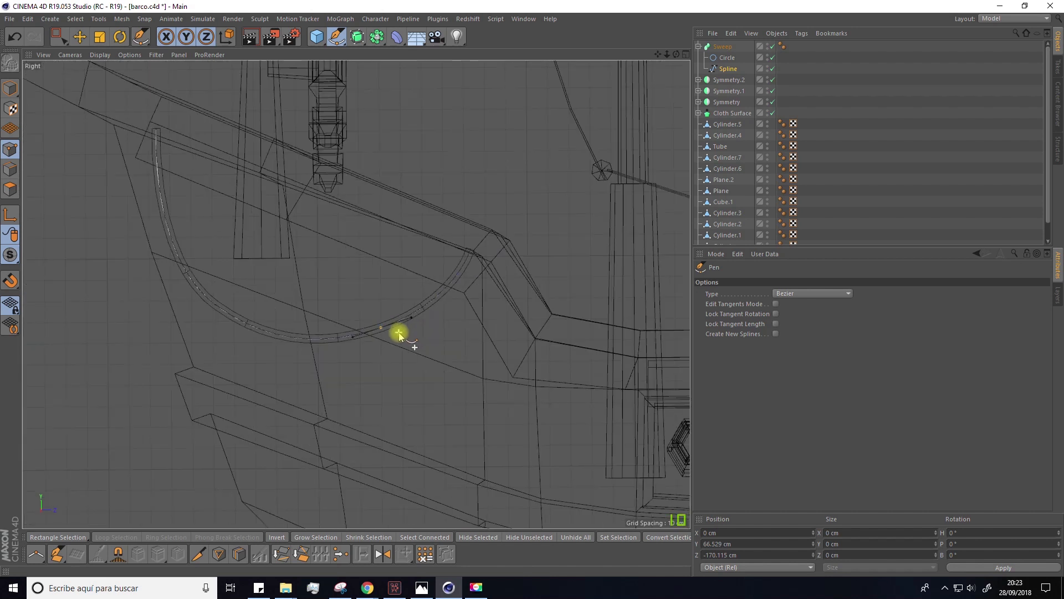
Set the bow rope spline's intermediate point angle to 14° to reduce its segments.
{"action": "left_click", "coordinate": [686, 55]}
{"action": "left_click", "coordinate": [351, 55]}
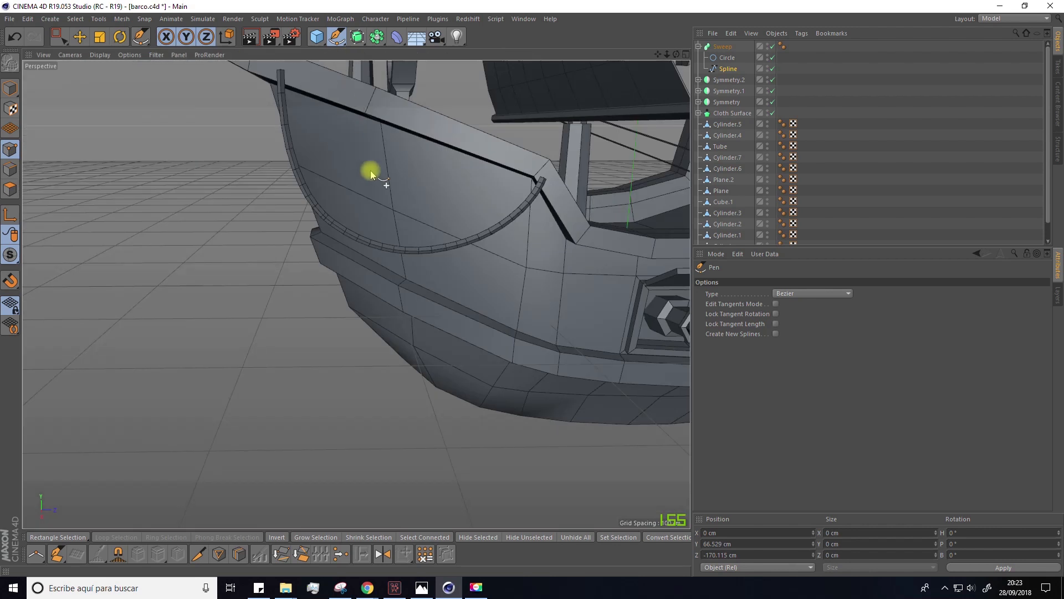
{"action": "scroll", "coordinate": [373, 180], "scroll_direction": "up", "scroll_amount": 3}
{"action": "mouse_move", "coordinate": [381, 213]}
{"action": "left_mouse_down", "text": "alt"}
{"action": "mouse_move", "coordinate": [441, 213]}
{"action": "mouse_move", "coordinate": [288, 219]}
{"action": "mouse_move", "coordinate": [368, 229]}
{"action": "left_mouse_up", "text": "alt"}
{"action": "scroll", "coordinate": [368, 229], "scroll_direction": "down", "scroll_amount": 3}
{"action": "left_click", "coordinate": [728, 69]}
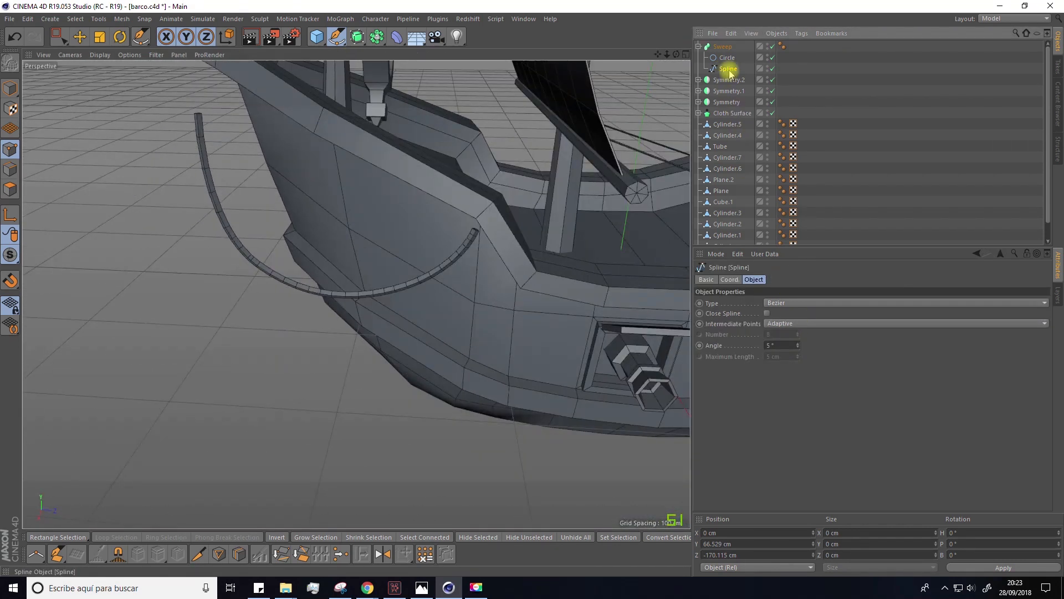
{"action": "left_click_drag", "start_coordinate": [799, 347], "coordinate": [799, 328]}
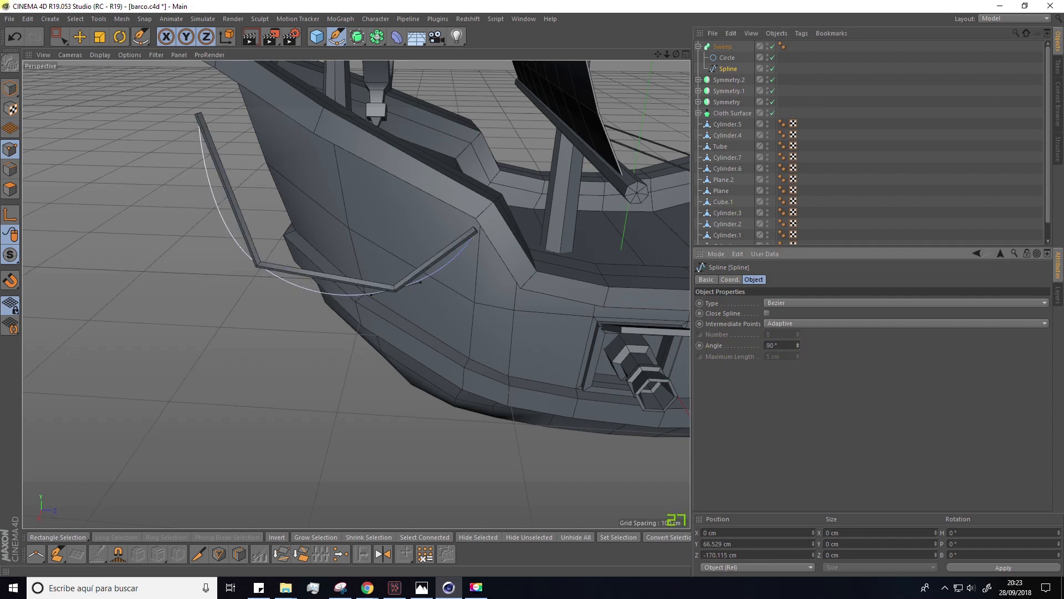
{"action": "left_click_drag", "start_coordinate": [798, 345], "coordinate": [799, 388]}
{"action": "left_click_drag", "start_coordinate": [799, 345], "coordinate": [798, 339]}
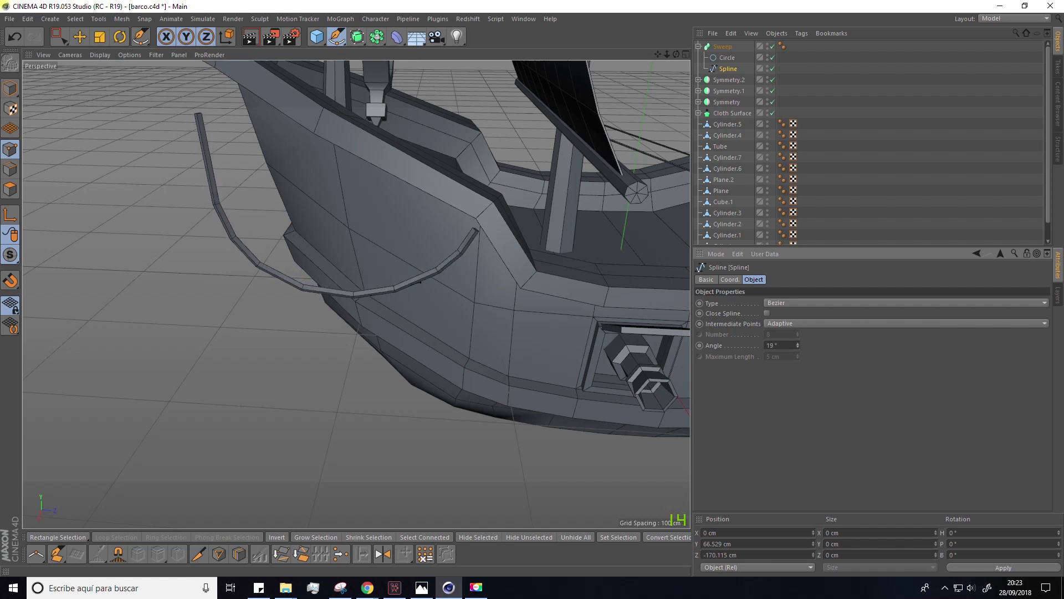
{"action": "left_click_drag", "start_coordinate": [541, 367], "coordinate": [506, 382], "text": "alt"}
{"action": "left_click_drag", "start_coordinate": [570, 365], "coordinate": [565, 350], "text": "alt"}
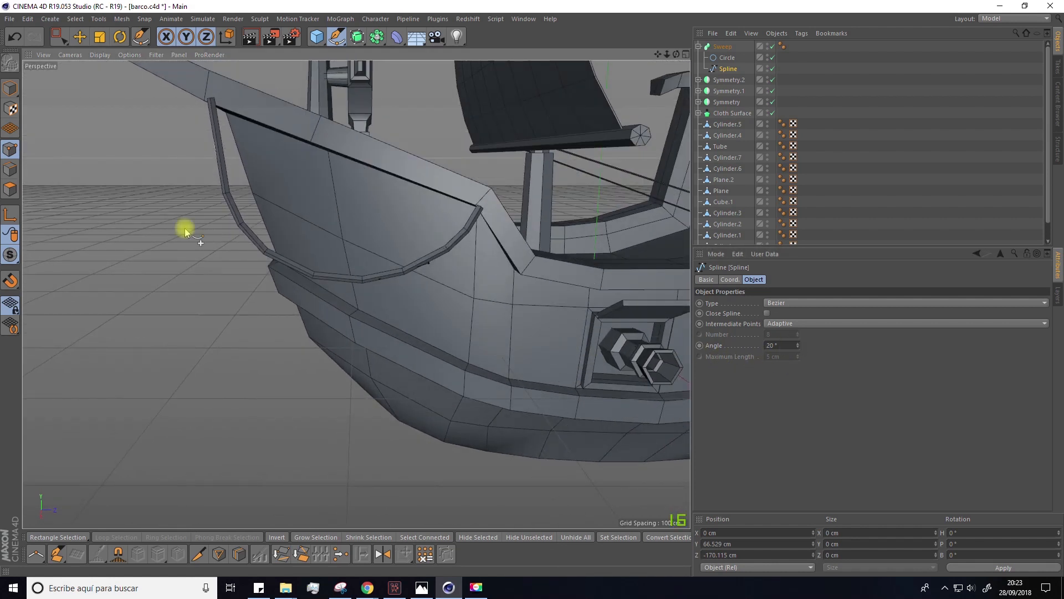
{"action": "left_click_drag", "start_coordinate": [800, 345], "coordinate": [798, 344]}
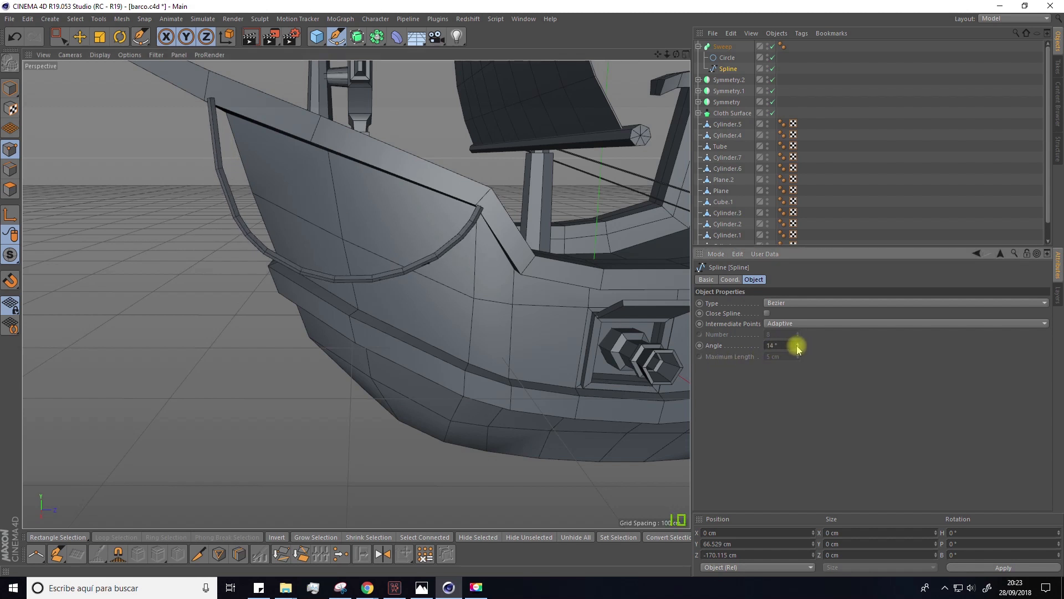
Move the bow rope sweep's axis from the ship's centre to the rope itself.
{"action": "left_click_drag", "start_coordinate": [468, 307], "coordinate": [441, 321], "text": "alt"}
{"action": "scroll", "coordinate": [470, 190], "scroll_direction": "down", "scroll_amount": 3}
{"action": "left_click_drag", "start_coordinate": [60, 37], "coordinate": [112, 71]}
{"action": "left_click_drag", "start_coordinate": [251, 114], "coordinate": [285, 149]}
{"action": "left_click_drag", "start_coordinate": [244, 200], "coordinate": [150, 276], "text": "alt"}
{"action": "left_click", "coordinate": [10, 88]}
{"action": "left_click", "coordinate": [79, 37]}
{"action": "left_click", "coordinate": [722, 47]}
{"action": "left_click", "coordinate": [10, 215]}
{"action": "left_click_drag", "start_coordinate": [679, 431], "coordinate": [429, 386]}
{"action": "left_click_drag", "start_coordinate": [305, 332], "coordinate": [340, 305], "text": "alt"}
{"action": "left_click", "coordinate": [722, 47]}
Rotate the bow rope sweep to about H -30°, P 3.5° and move it against the curved hull side.
{"action": "left_click", "coordinate": [119, 37]}
{"action": "left_click", "coordinate": [81, 39]}
{"action": "left_click_drag", "start_coordinate": [410, 255], "coordinate": [388, 310], "text": "alt"}
{"action": "key", "text": "r"}
{"action": "left_click_drag", "start_coordinate": [386, 275], "coordinate": [392, 274]}
{"action": "left_click_drag", "start_coordinate": [388, 299], "coordinate": [377, 222], "text": "alt"}
{"action": "scroll", "coordinate": [366, 222], "scroll_direction": "up", "scroll_amount": 3}
{"action": "left_click_drag", "start_coordinate": [349, 185], "coordinate": [384, 298]}
{"action": "left_click", "coordinate": [80, 37]}
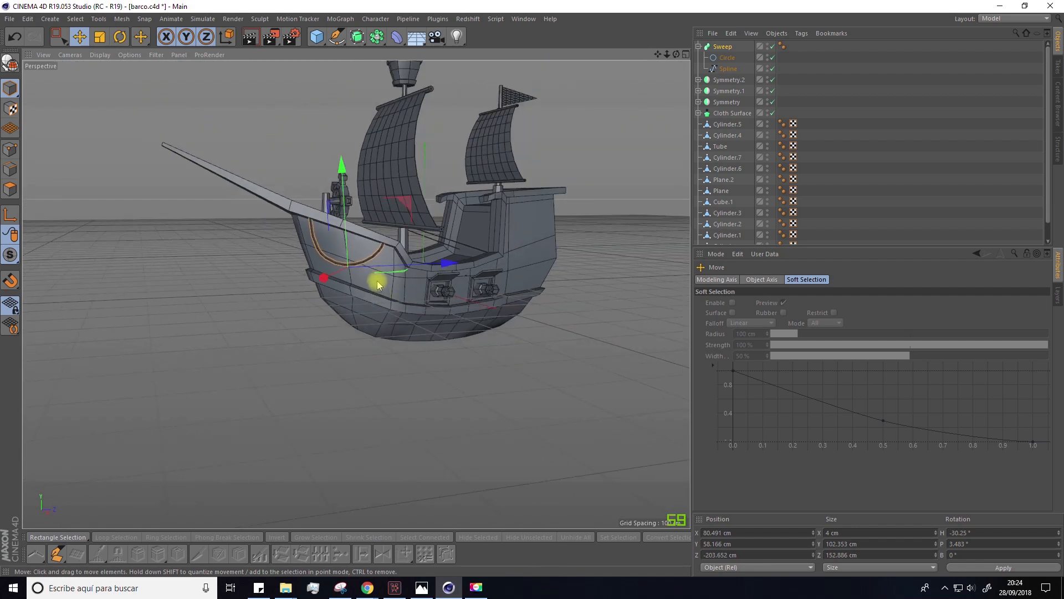
Duplicate the bow rope sweep about 34 cm above the original and nudge the copy along the hull.
{"action": "mouse_move", "coordinate": [342, 168]}
{"action": "left_mouse_down", "text": "ctrl"}
{"action": "mouse_move", "coordinate": [343, 191]}
{"action": "mouse_move", "coordinate": [352, 154]}
{"action": "left_mouse_up", "text": "ctrl"}
{"action": "left_click_drag", "start_coordinate": [423, 247], "coordinate": [426, 246]}
{"action": "right_click_drag", "start_coordinate": [290, 258], "coordinate": [326, 251], "text": "alt"}
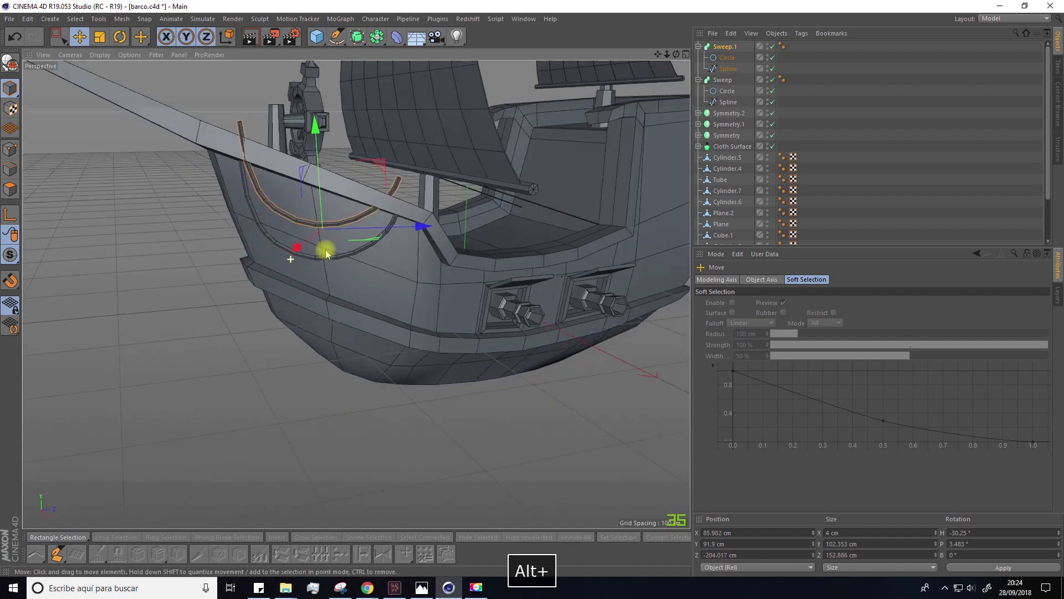
{"action": "left_click_drag", "start_coordinate": [326, 250], "coordinate": [261, 238], "text": "alt"}
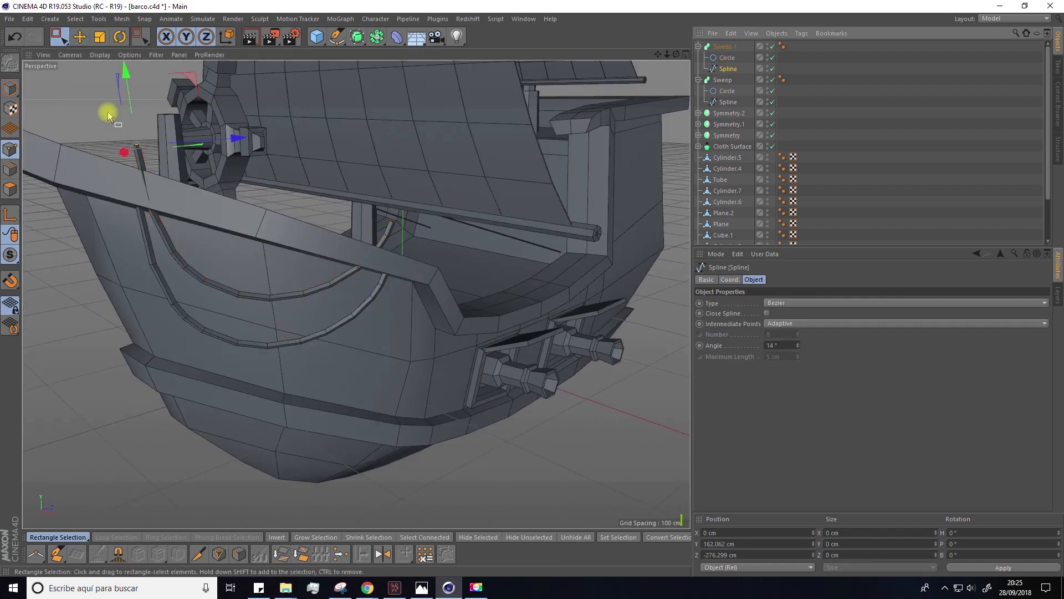
Adjust the end points of the upper rope's spline to meet the underside of the bow rail, and select its sweep.
{"action": "left_click_drag", "start_coordinate": [128, 86], "coordinate": [128, 91]}
{"action": "left_click_drag", "start_coordinate": [360, 239], "coordinate": [365, 208], "text": "alt"}
{"action": "left_click", "coordinate": [370, 239]}
{"action": "left_click_drag", "start_coordinate": [451, 231], "coordinate": [446, 231]}
{"action": "left_click", "coordinate": [318, 284]}
{"action": "left_click_drag", "start_coordinate": [311, 196], "coordinate": [388, 332]}
{"action": "left_click", "coordinate": [875, 152]}
{"action": "left_click", "coordinate": [720, 47]}
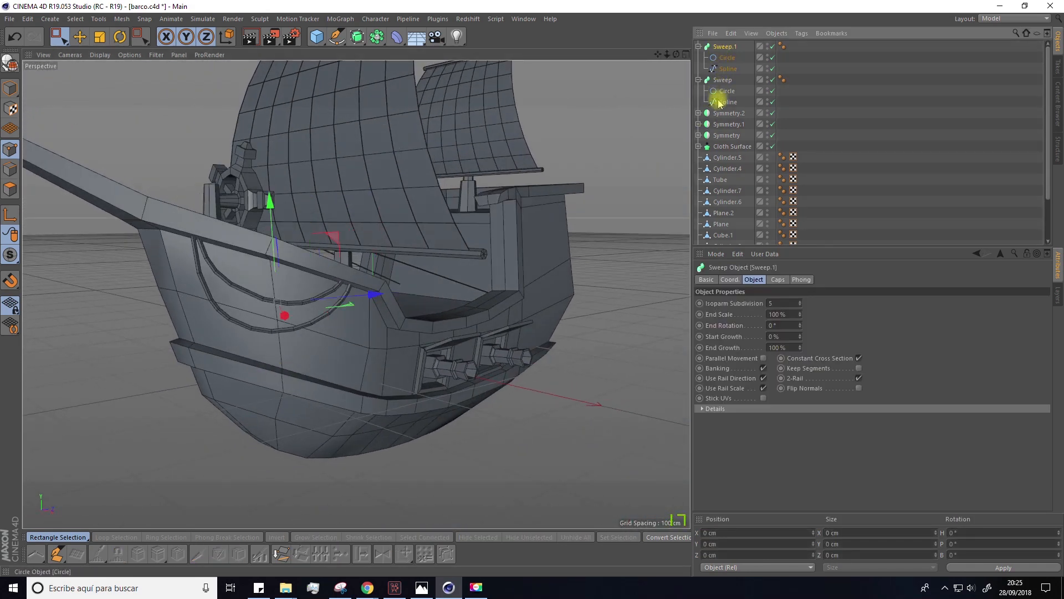
Group the two bow rope sweeps, including their circles and splines, under one null.
{"action": "left_click", "coordinate": [720, 103], "text": "shift"}
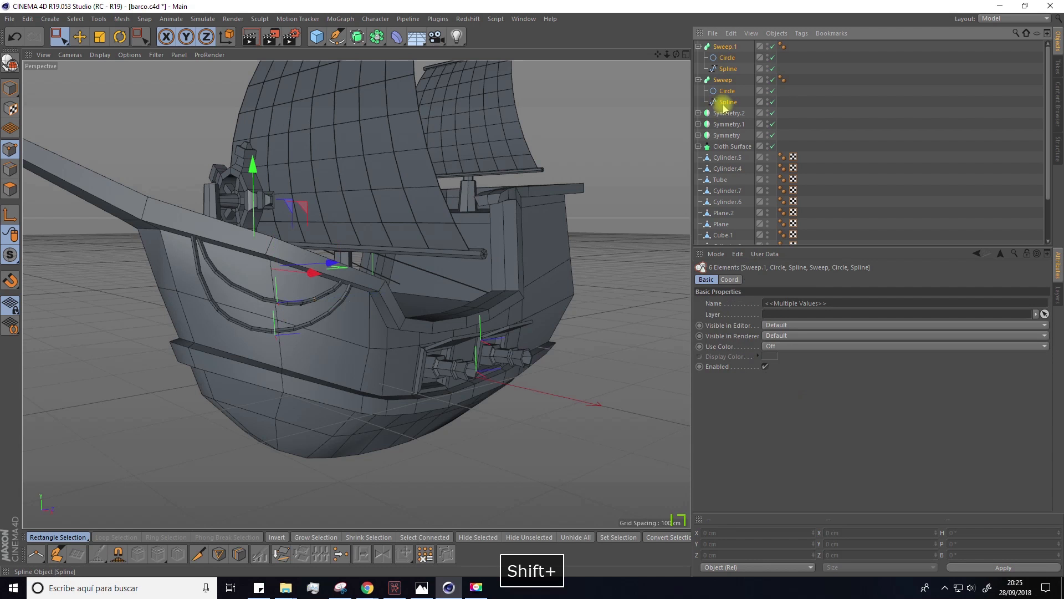
{"action": "right_click", "coordinate": [726, 71]}
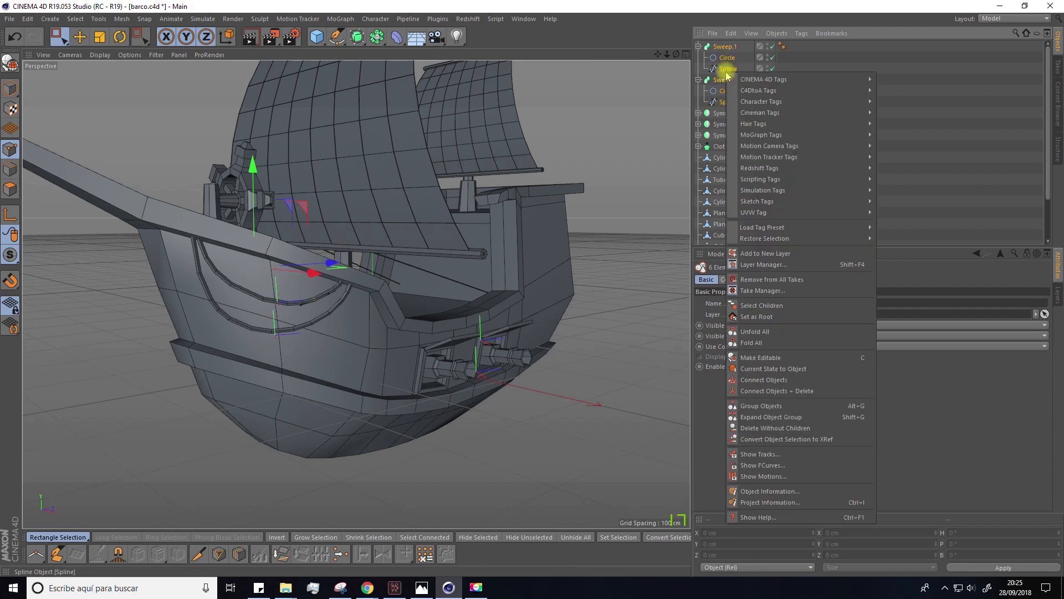
{"action": "left_click", "coordinate": [757, 406]}
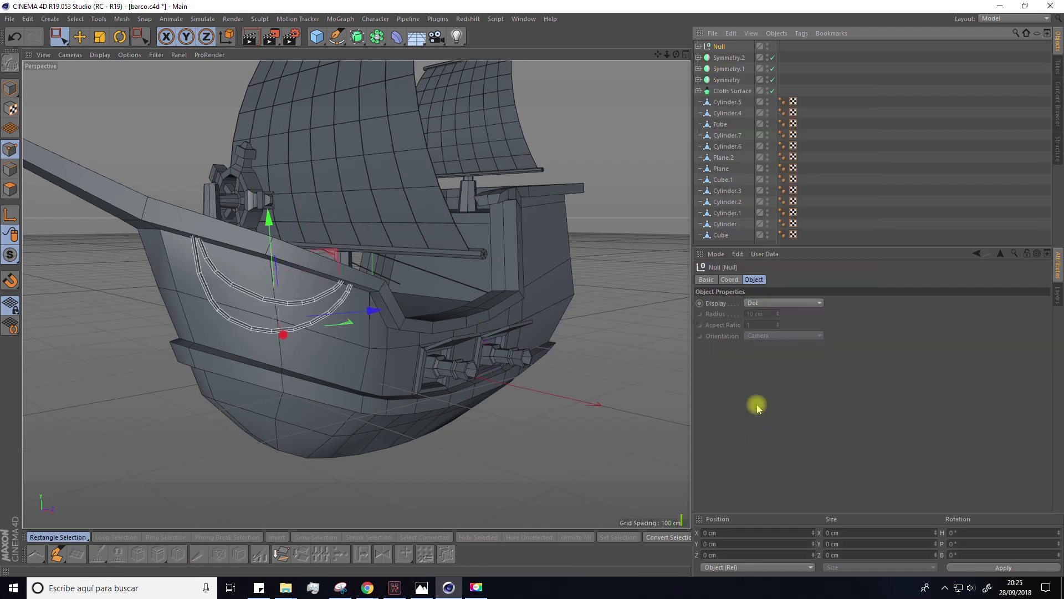
Add a Symmetry object with the ZY mirror plane and nest the bow rope group in it to mirror the ropes across the hull.
{"action": "left_click", "coordinate": [357, 37]}
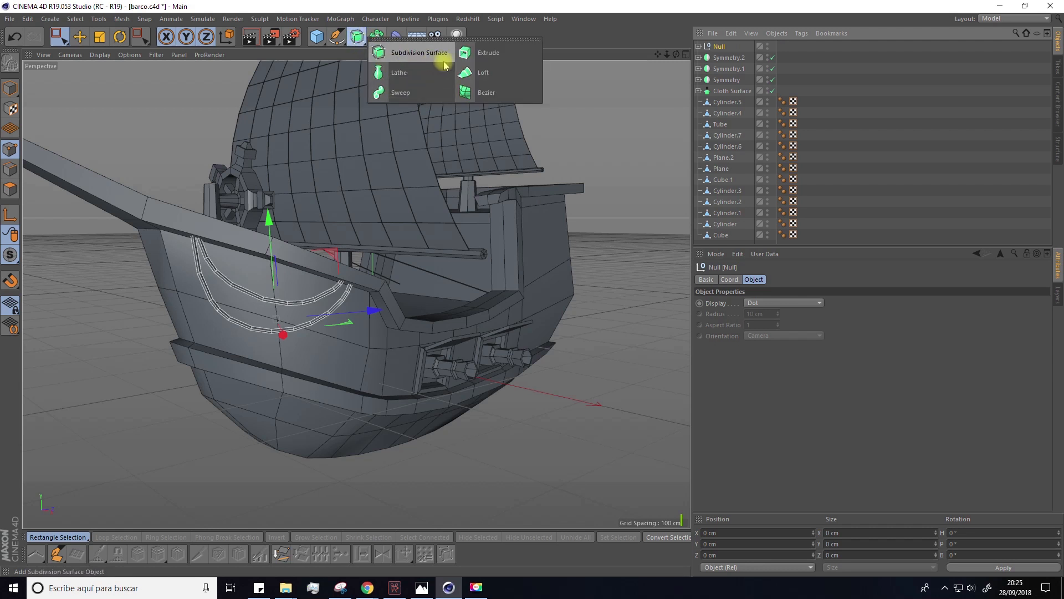
{"action": "left_click", "coordinate": [376, 36]}
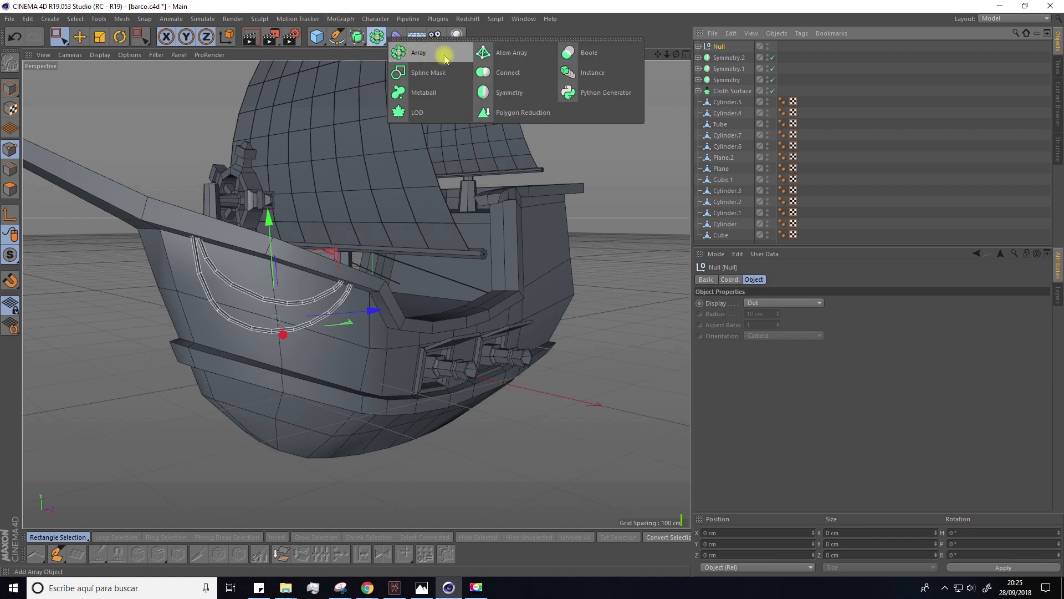
{"action": "left_click", "coordinate": [521, 98]}
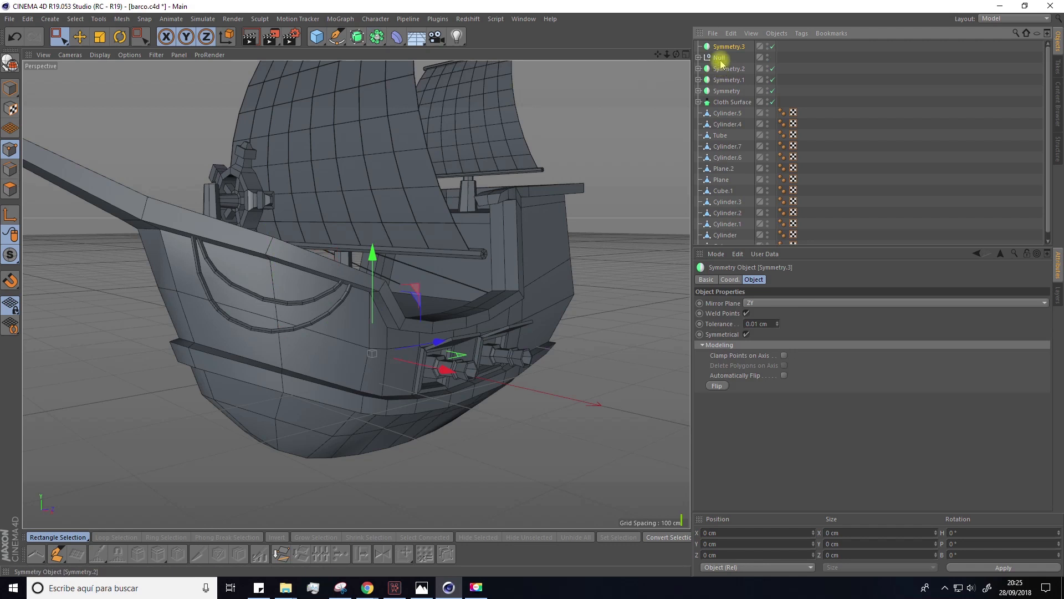
{"action": "left_click_drag", "start_coordinate": [724, 43], "coordinate": [725, 44]}
{"action": "left_click_drag", "start_coordinate": [408, 209], "coordinate": [367, 314], "text": "alt"}
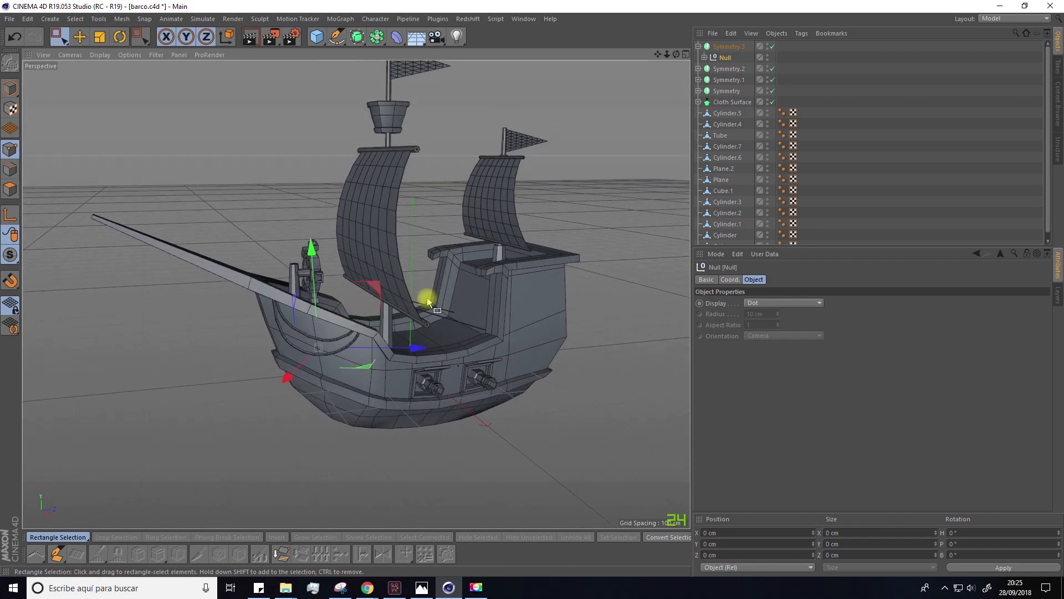